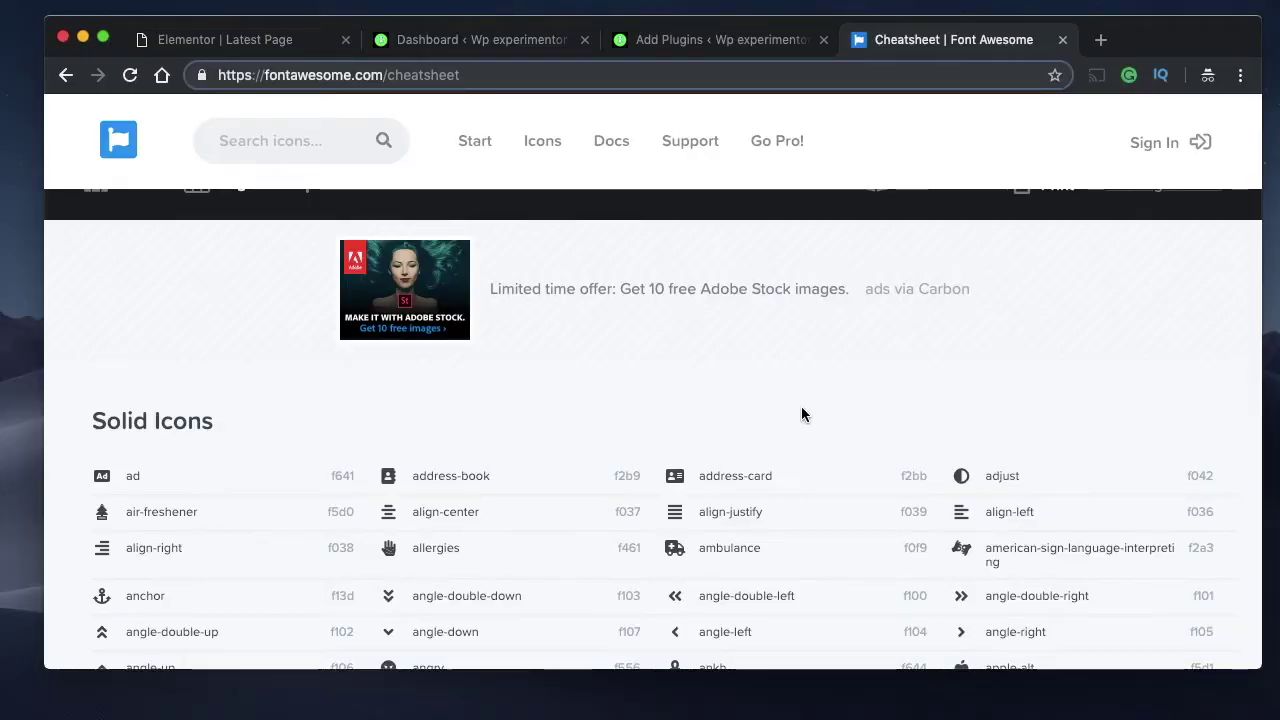
Browse the Font Awesome cheatsheet, selecting the baseball-ball, calendar-minus and ban icon names
scroll(801, 414, down, 3)
scroll(801, 414, down, 10)
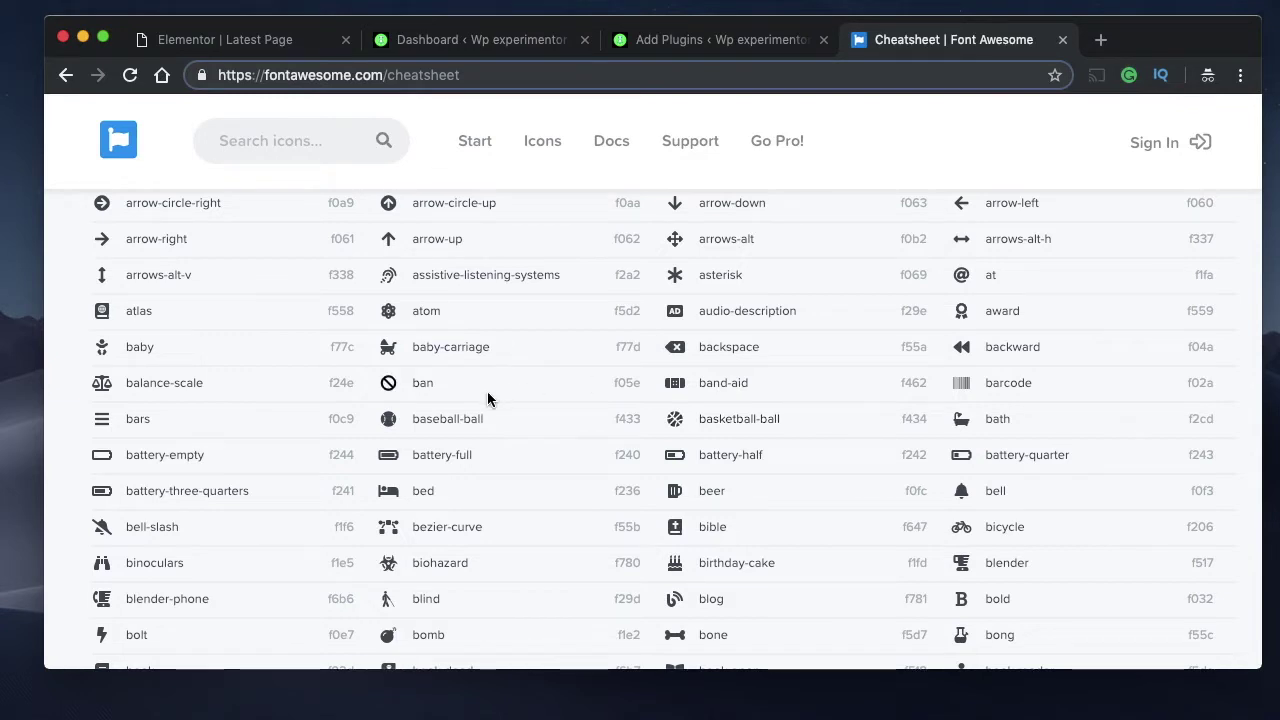
scroll(487, 391, down, 2)
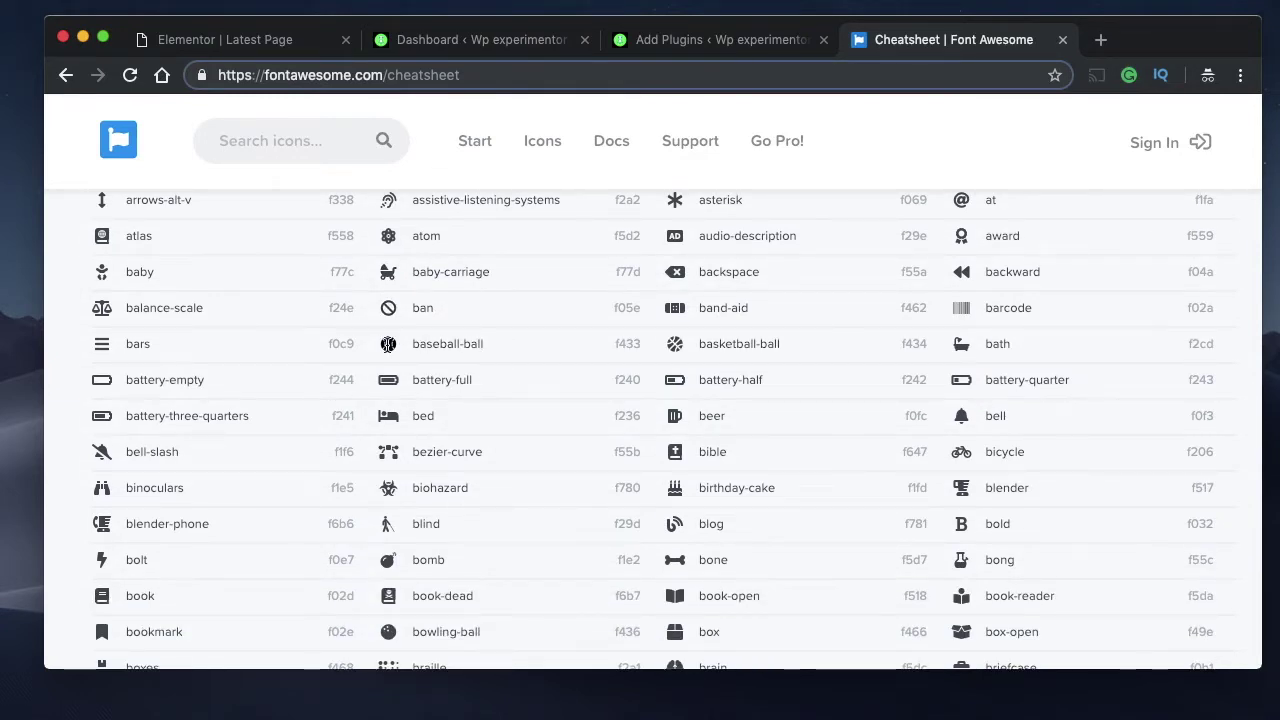
triple_click(462, 344)
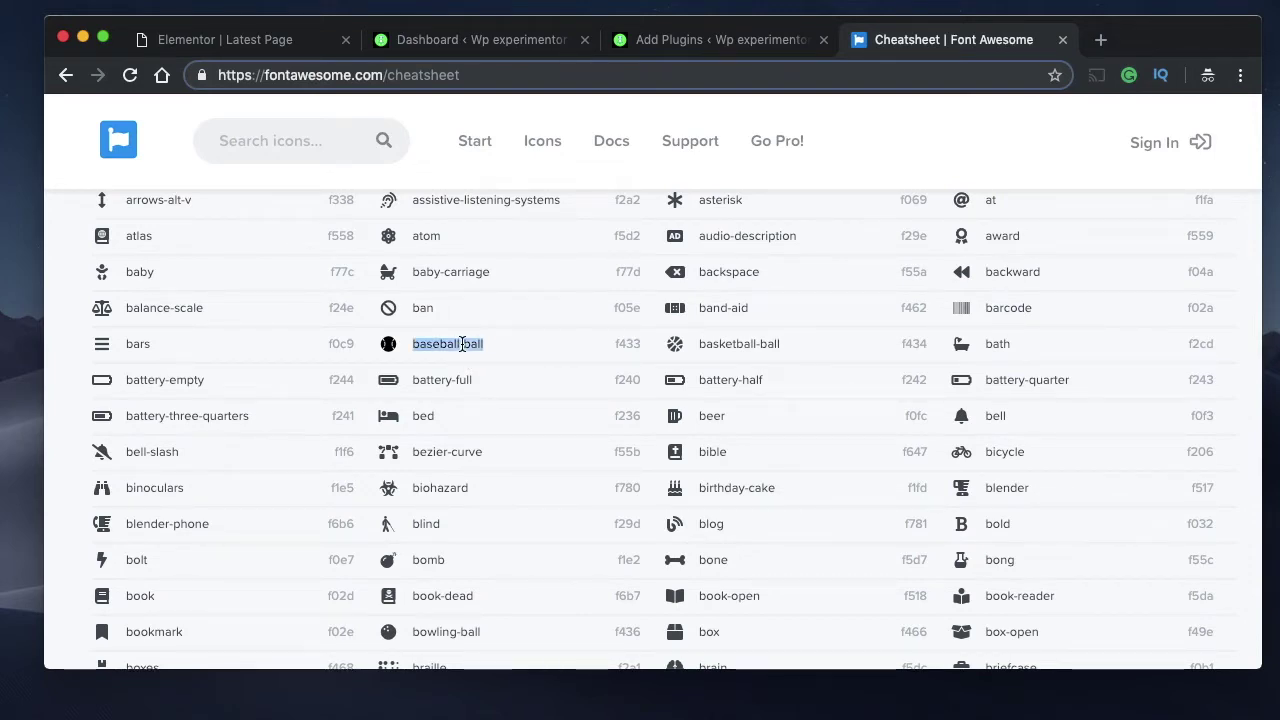
scroll(462, 344, down, 10)
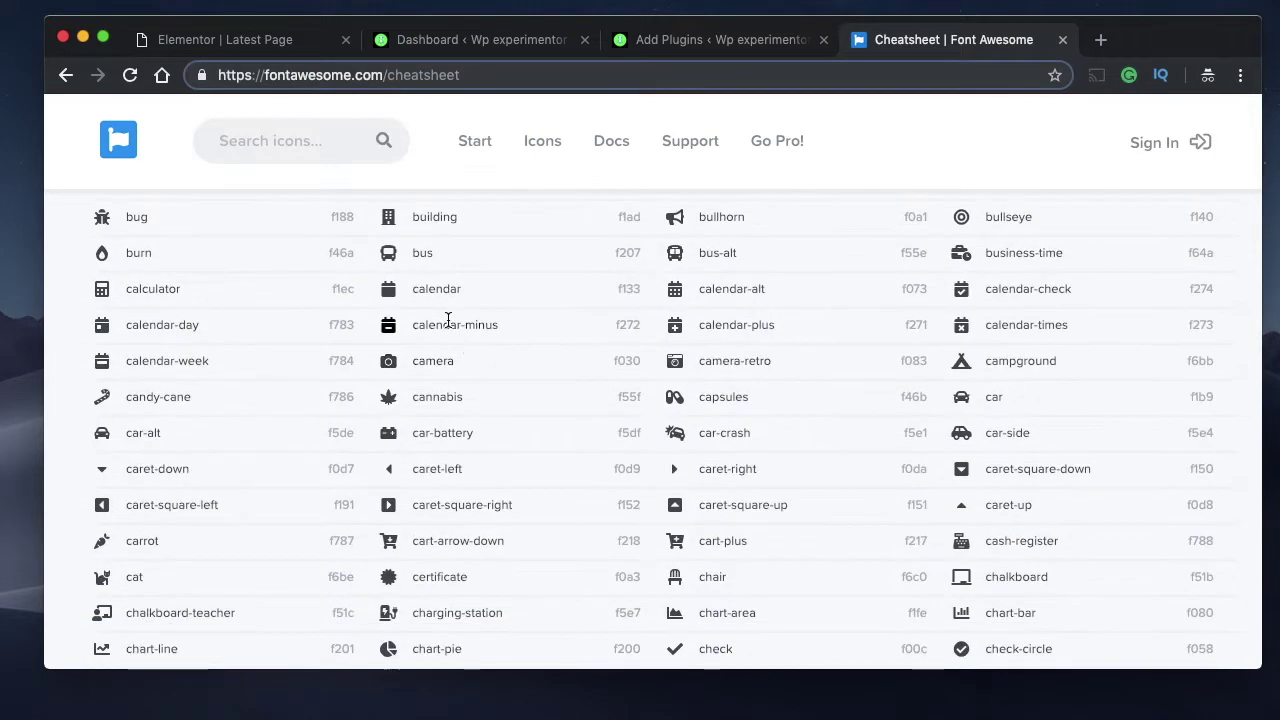
triple_click(448, 322)
scroll(534, 303, up, 15)
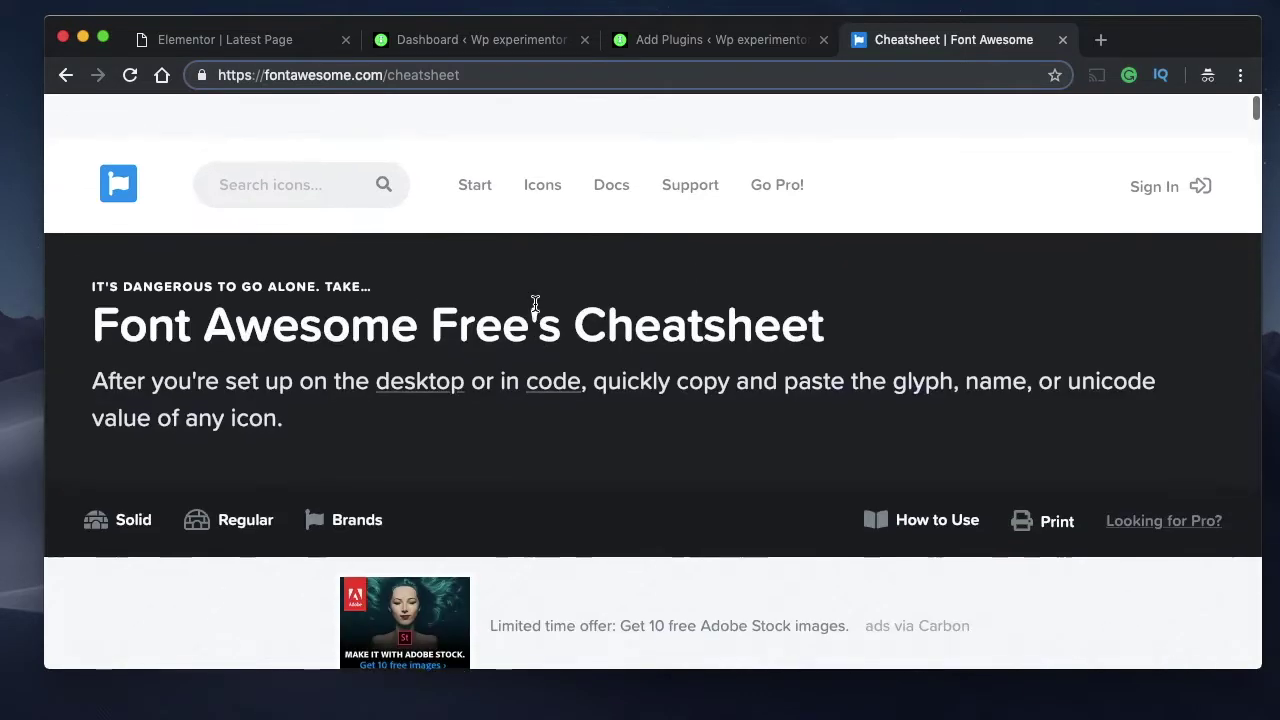
scroll(486, 446, down, 10)
double_click(416, 372)
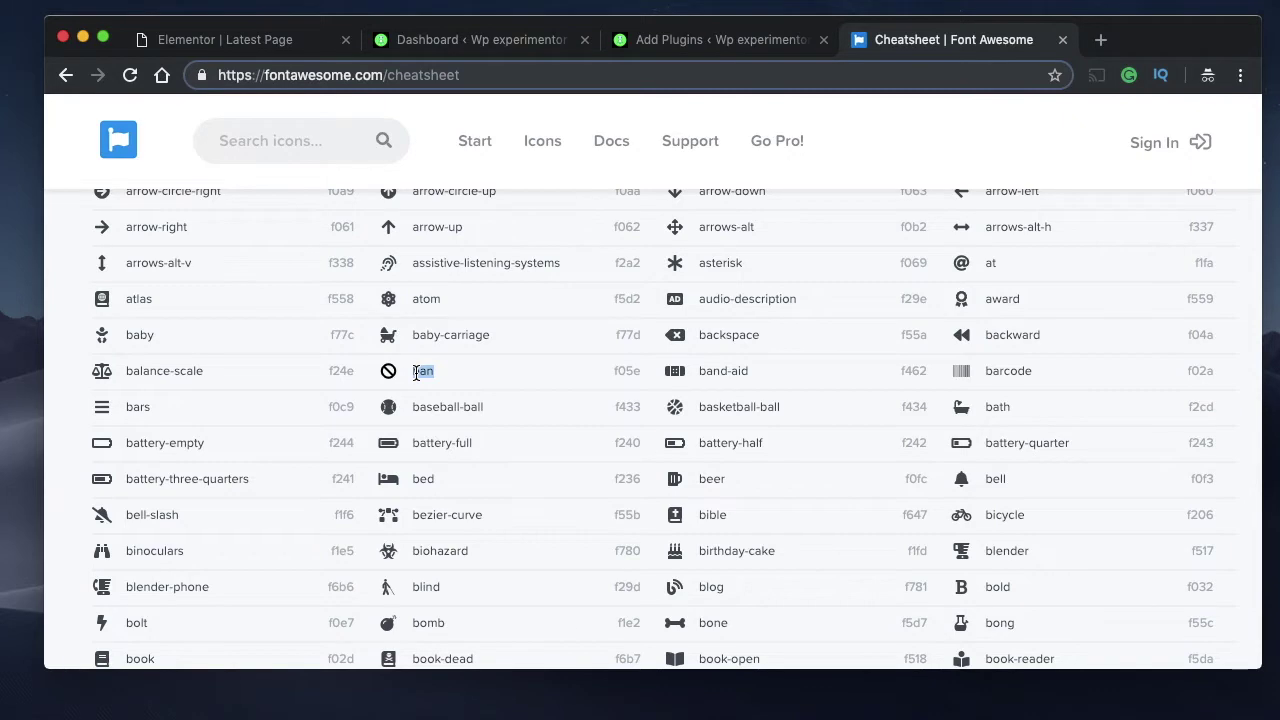
scroll(416, 372, down, 5)
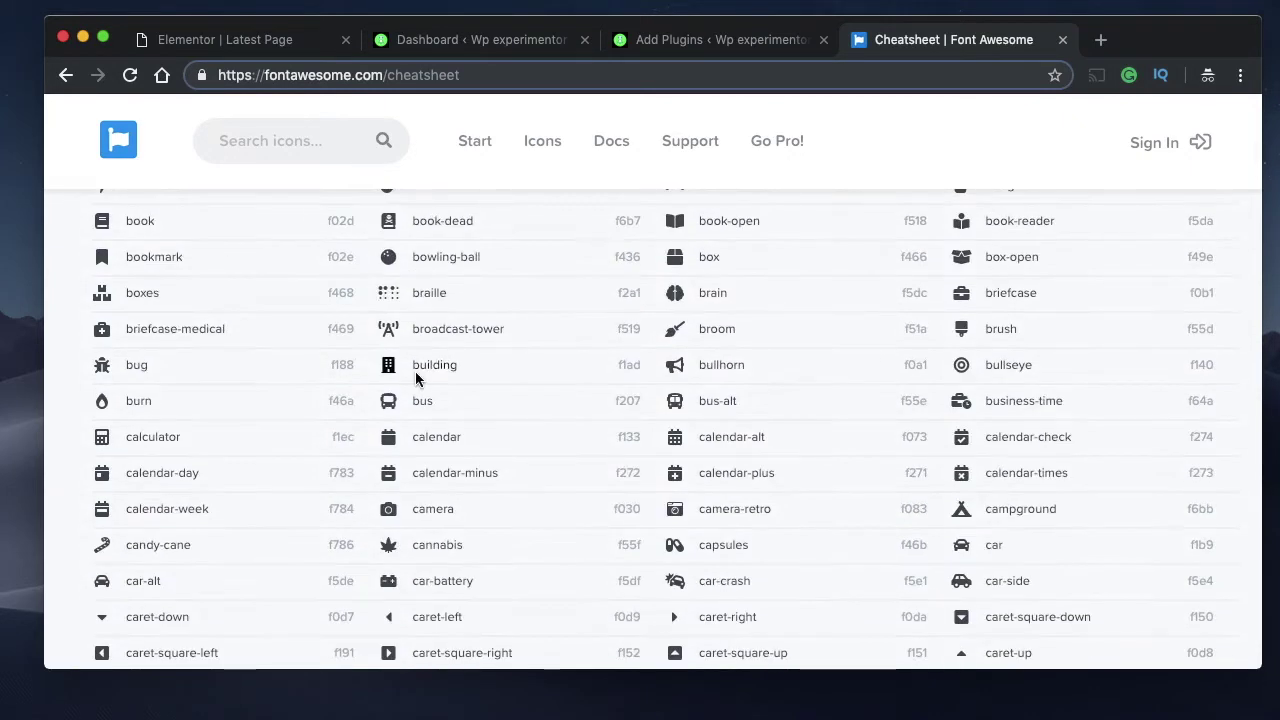
scroll(415, 368, down, 6)
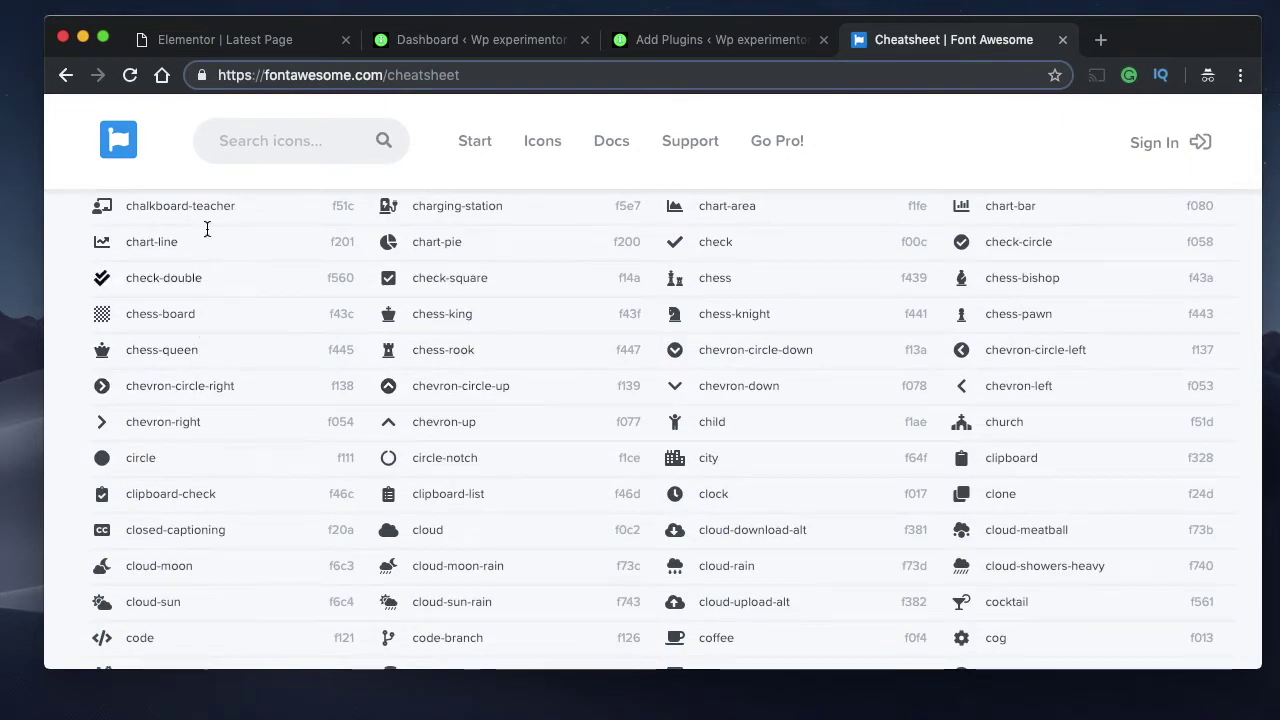
Paste the Font Awesome stylesheet link tag into the HTML widget's code
click(249, 38)
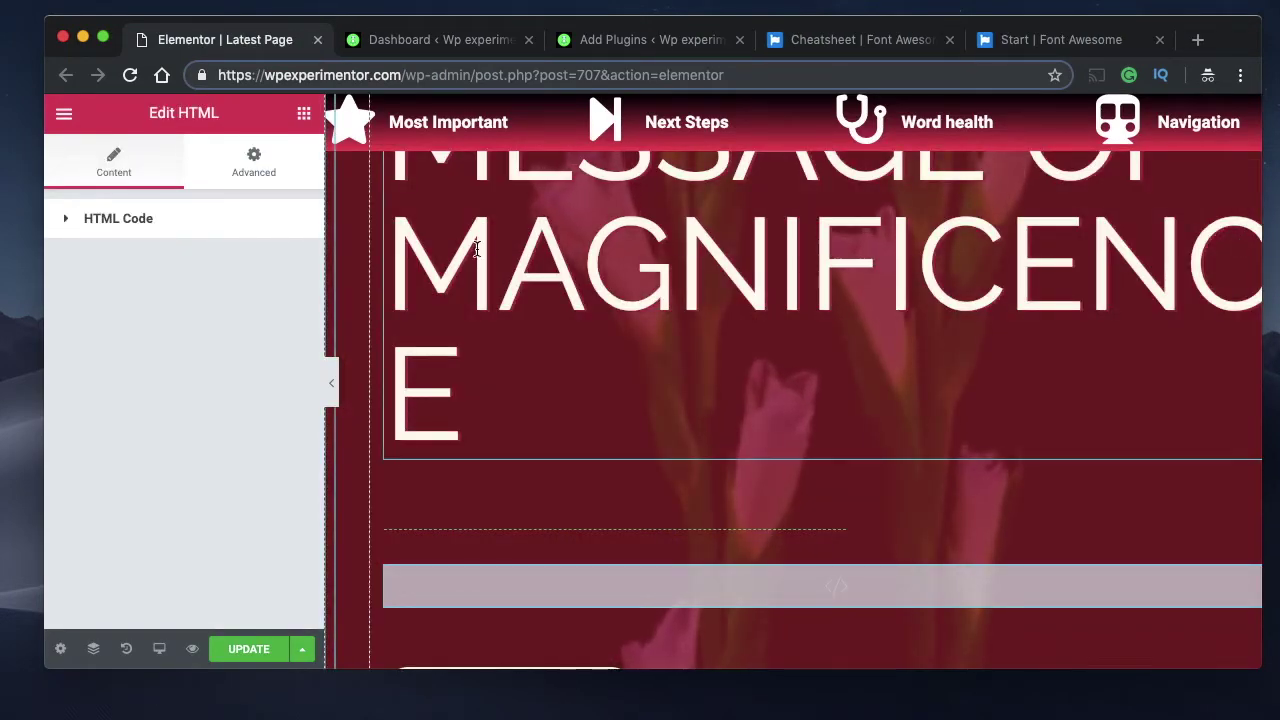
click(178, 232)
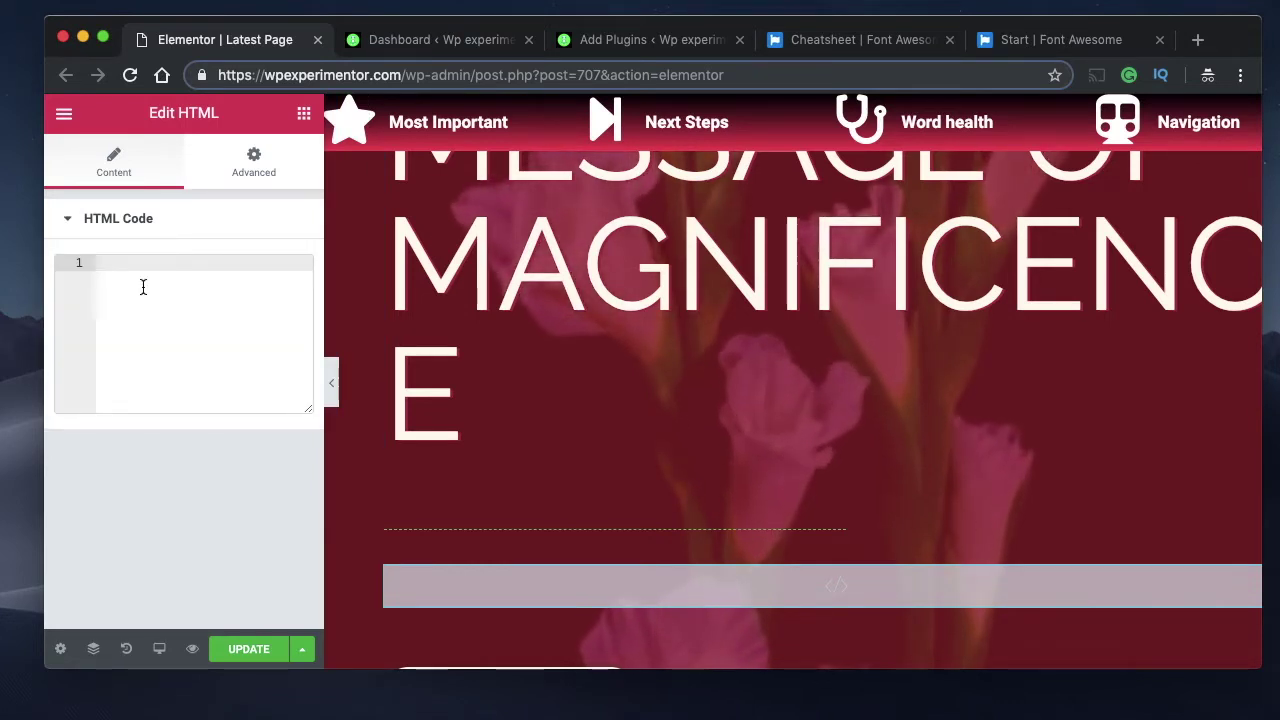
text(<link rel="stylesheet" href="https://use.fontawesome.com/releases/v5.6.3/css/all.css" integrity="sha384-UHRtZLI+pbxtHCWp1t77Bi1L4ZtiqrqD80Kn4Z8NTSRyMA2Fd33n5dQ8lWUE00s/" crossorigin="anonymous">)
click(146, 222)
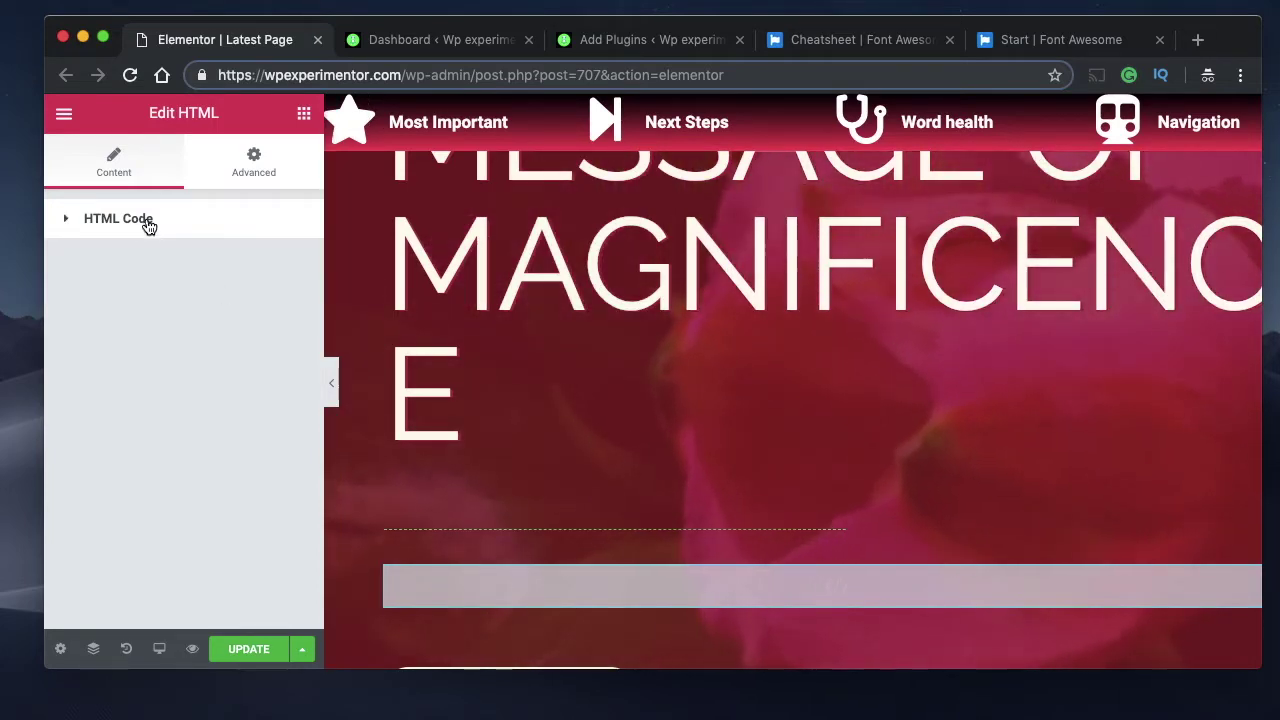
Recheck the HTML Code section, then bring up the WordPress Dashboard
scroll(752, 516, down, 3)
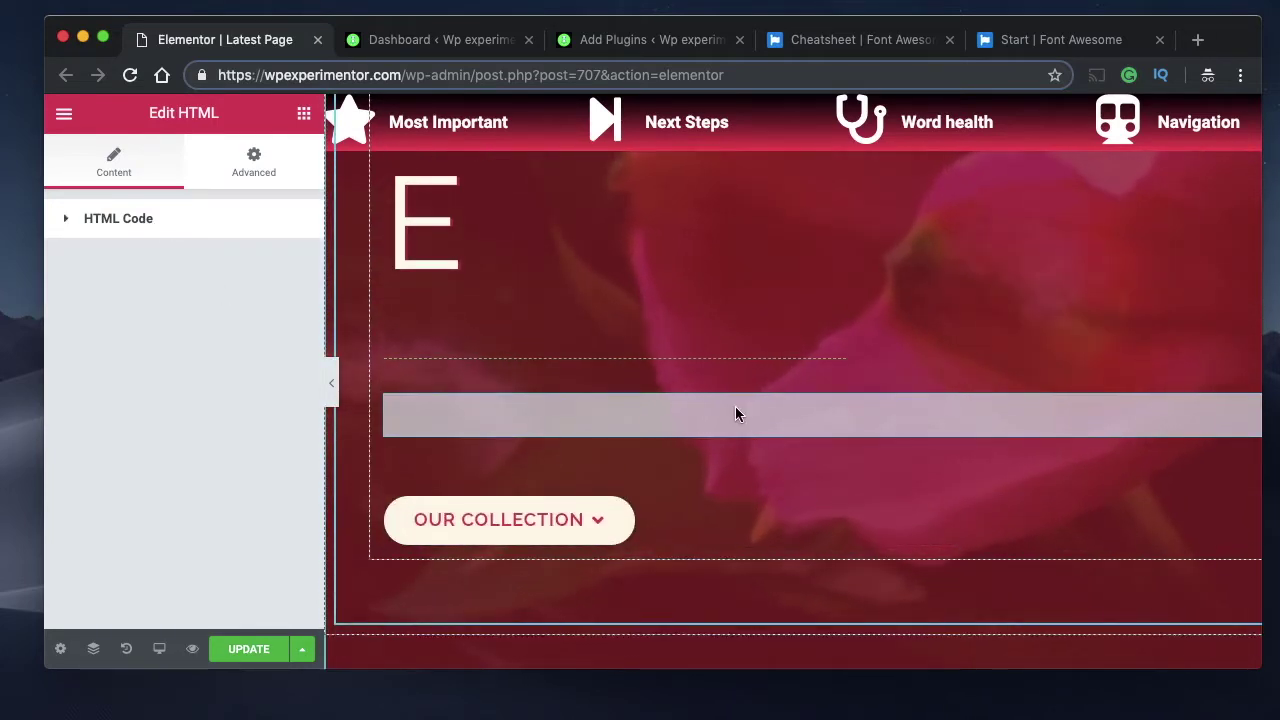
scroll(736, 413, down, 3)
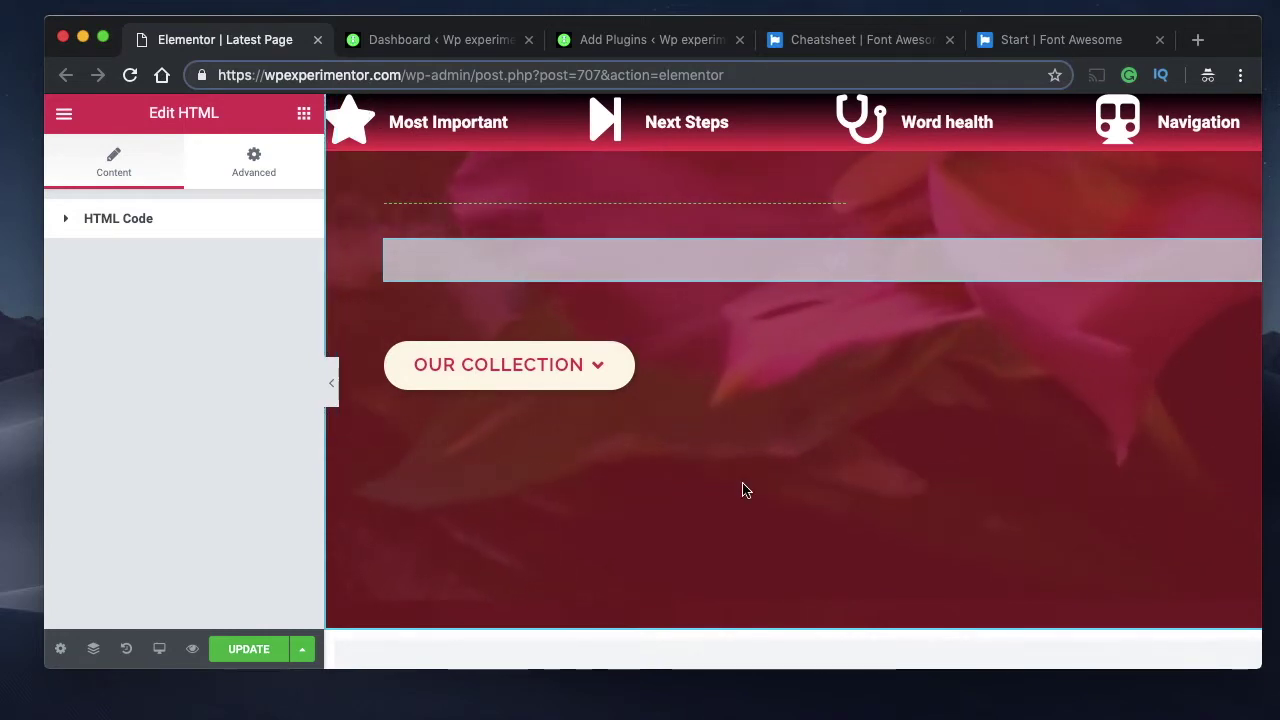
scroll(743, 490, down, 3)
scroll(740, 470, up, 4)
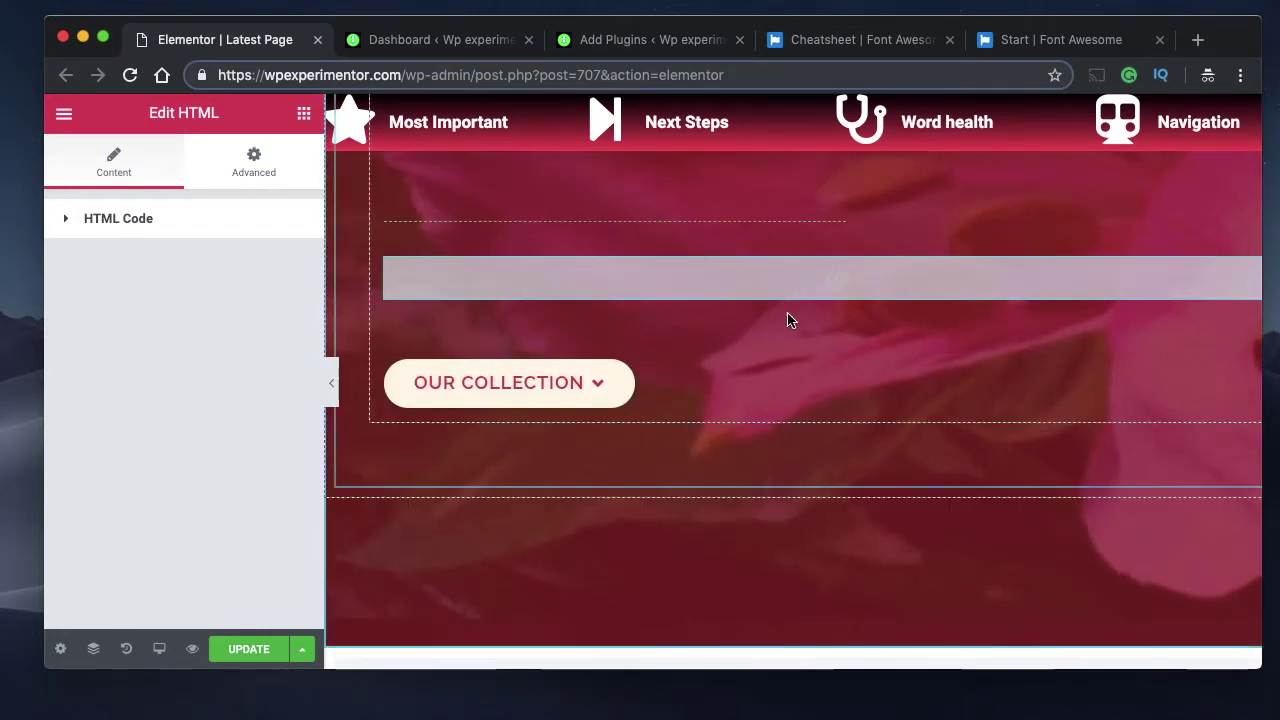
click(201, 227)
click(200, 228)
scroll(745, 470, down, 4)
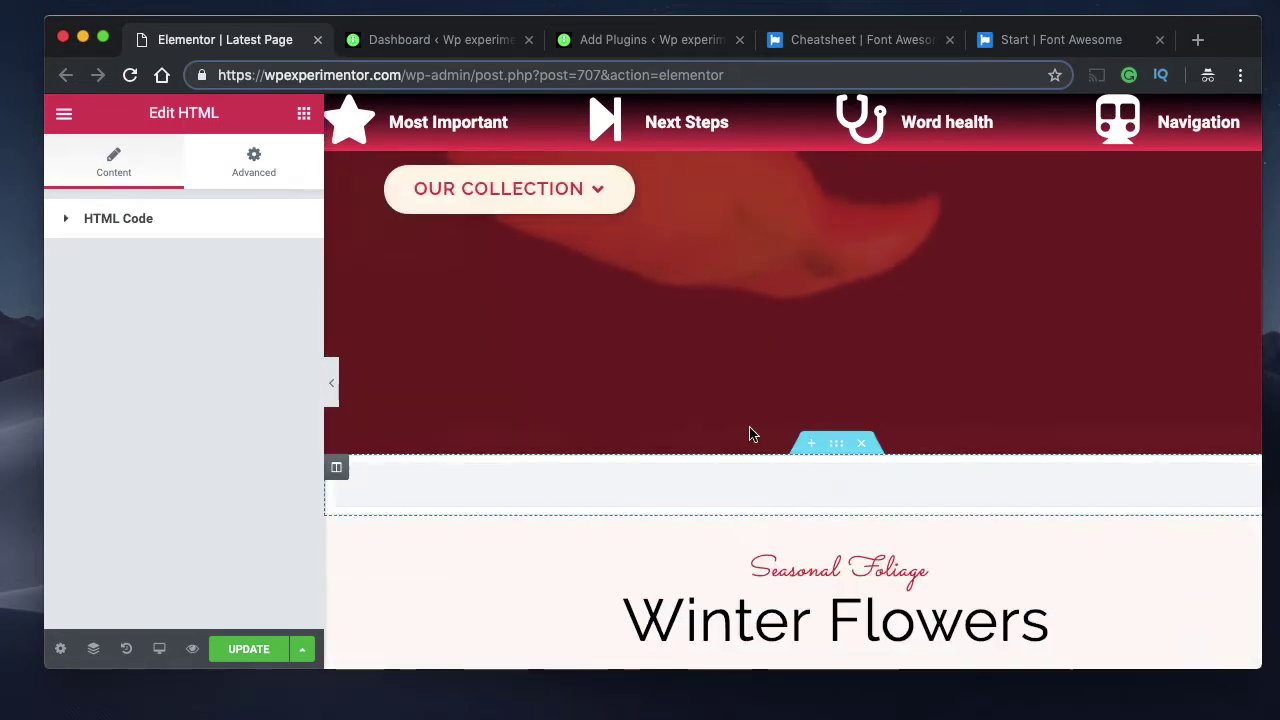
scroll(595, 525, up, 3)
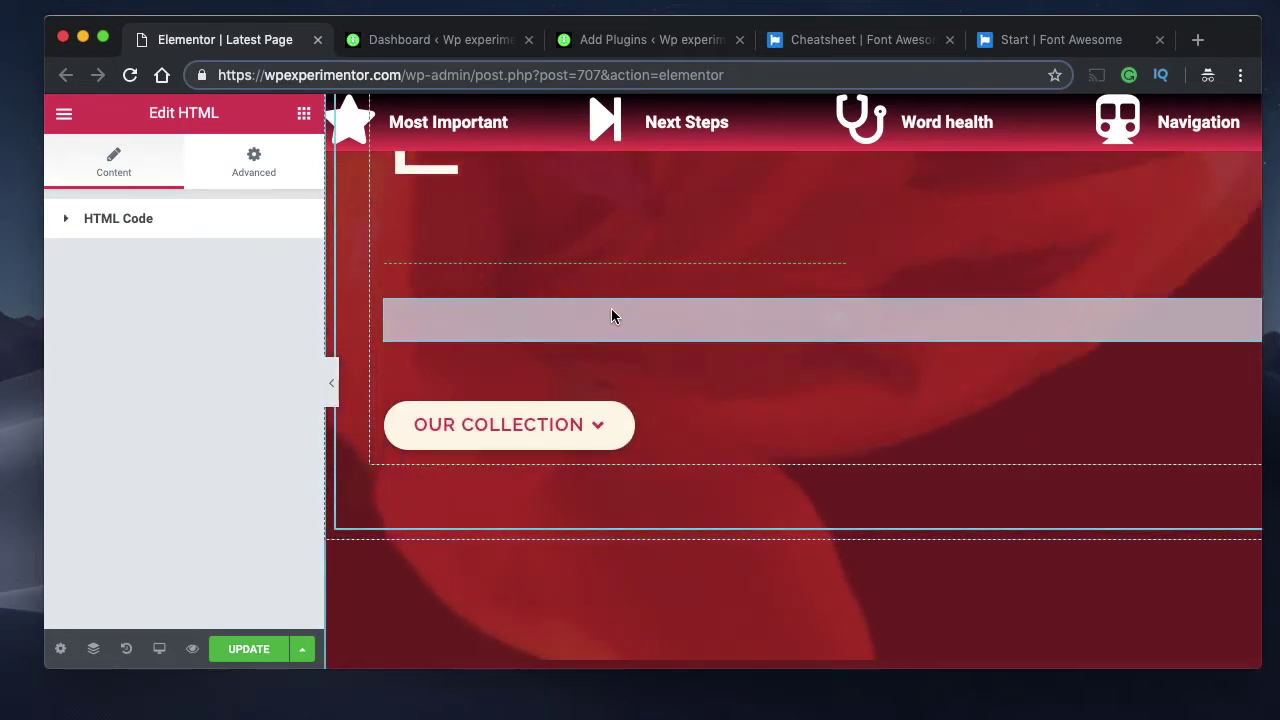
click(430, 37)
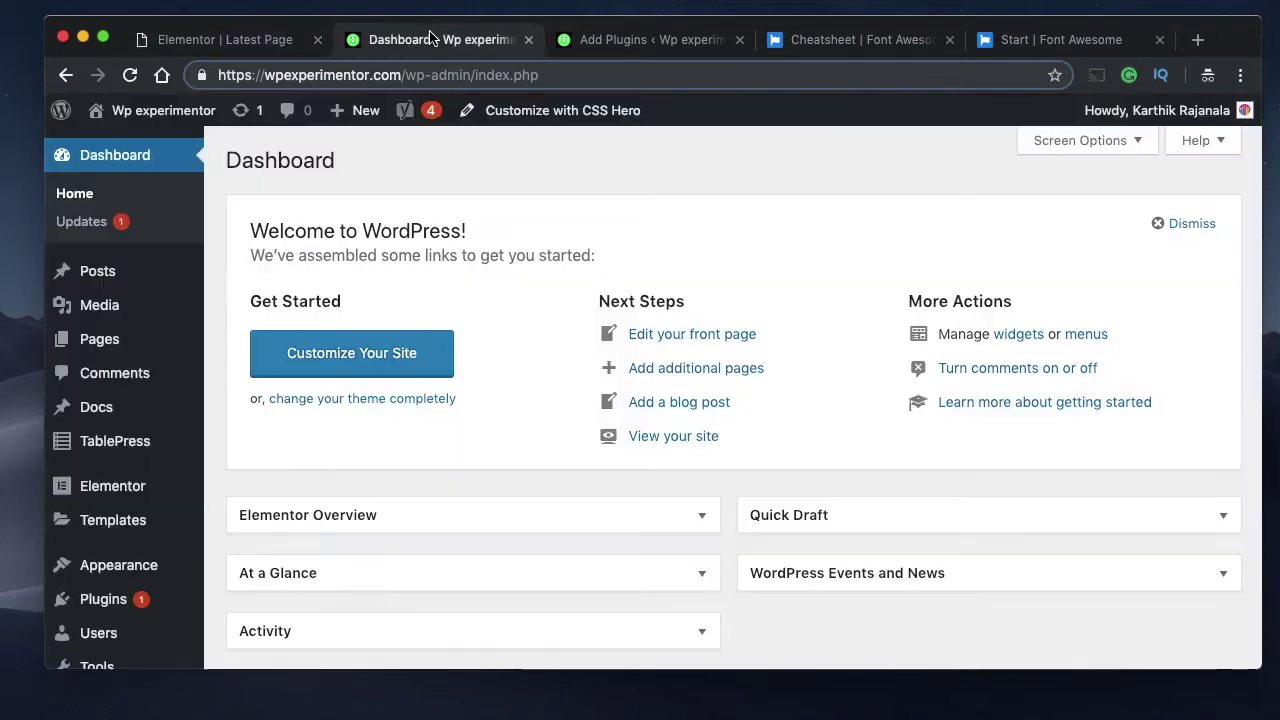
Install Insert Headers and Footers from the plugin search results and open its settings page
click(616, 40)
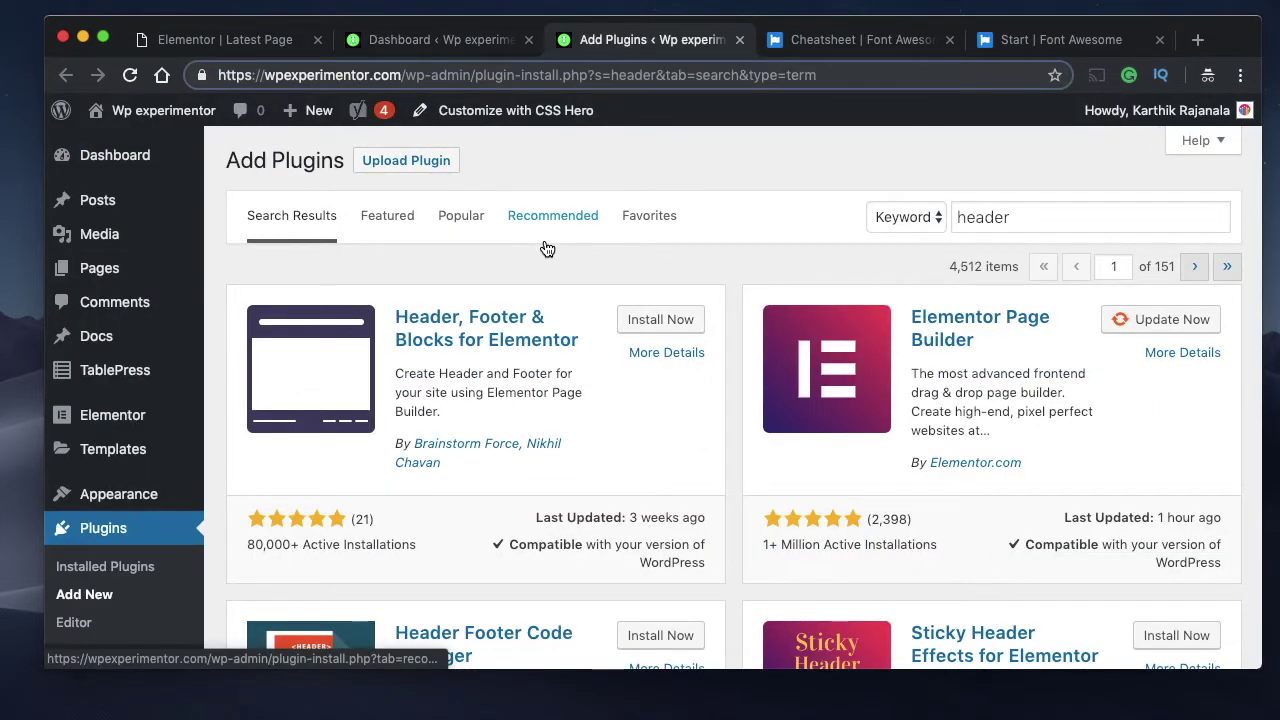
click(1030, 218)
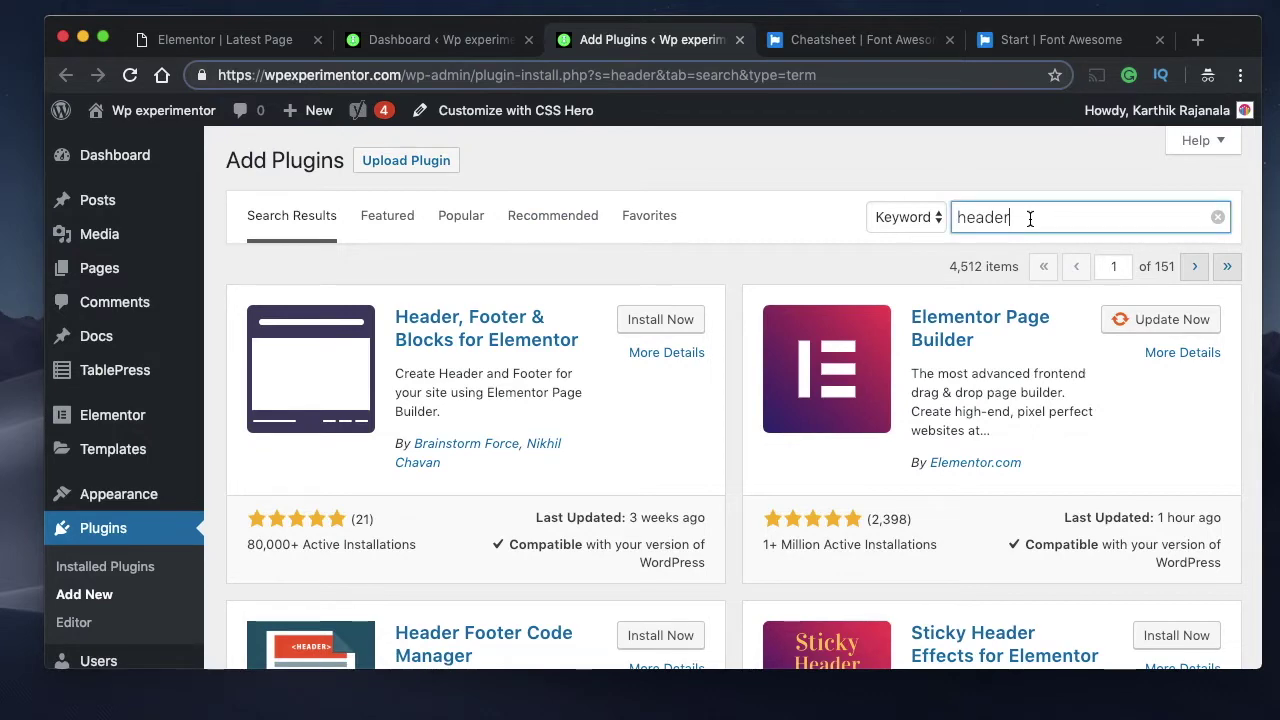
scroll(768, 229, down, 4)
scroll(770, 237, down, 2)
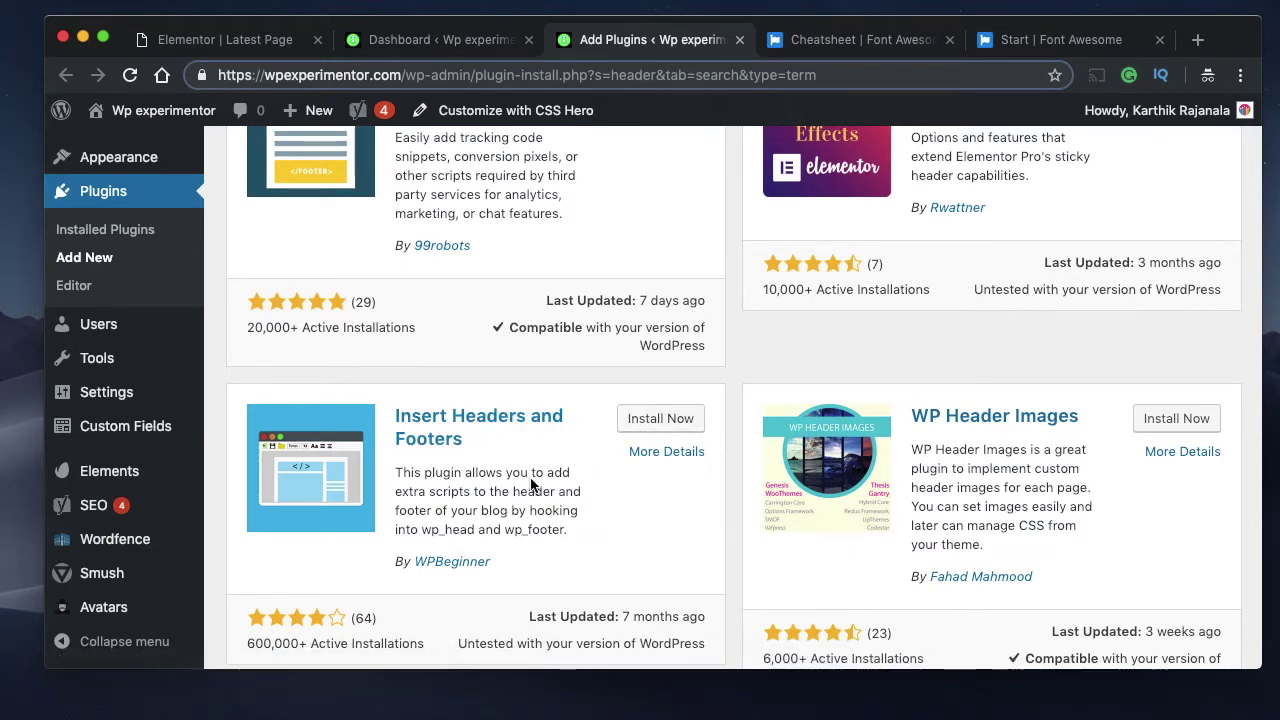
click(648, 421)
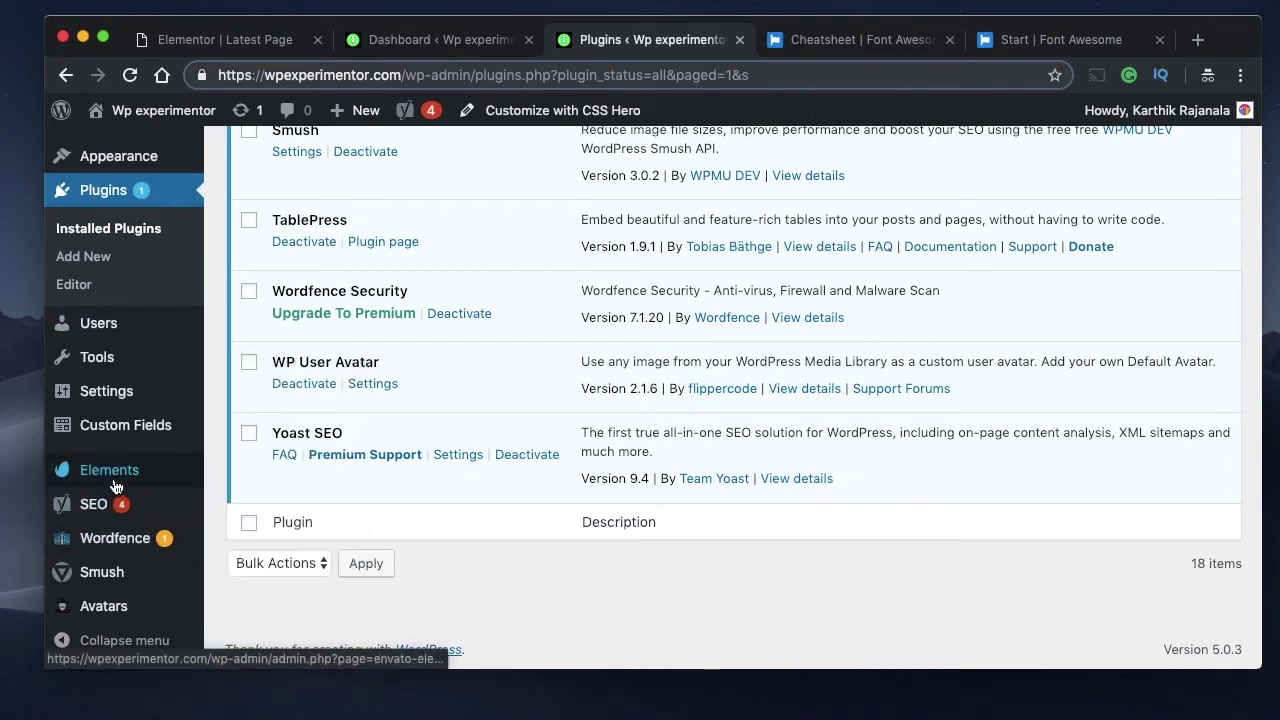
mouse_move(122, 400)
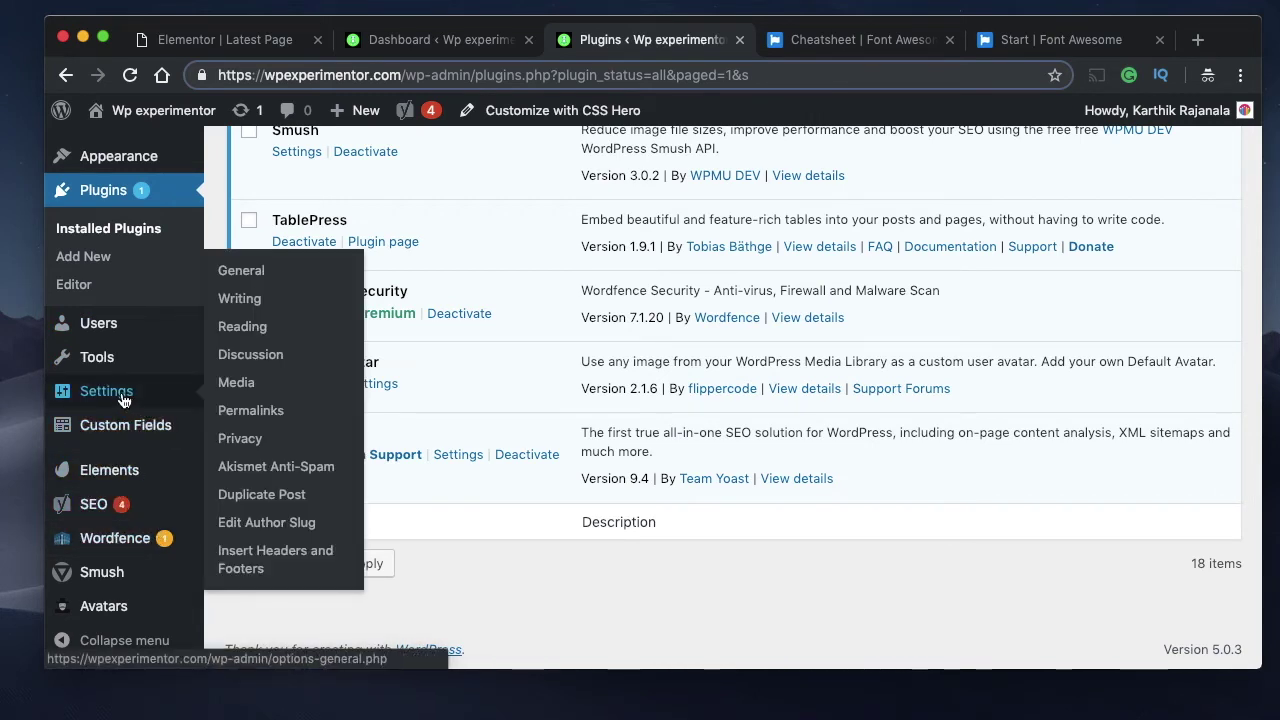
click(268, 560)
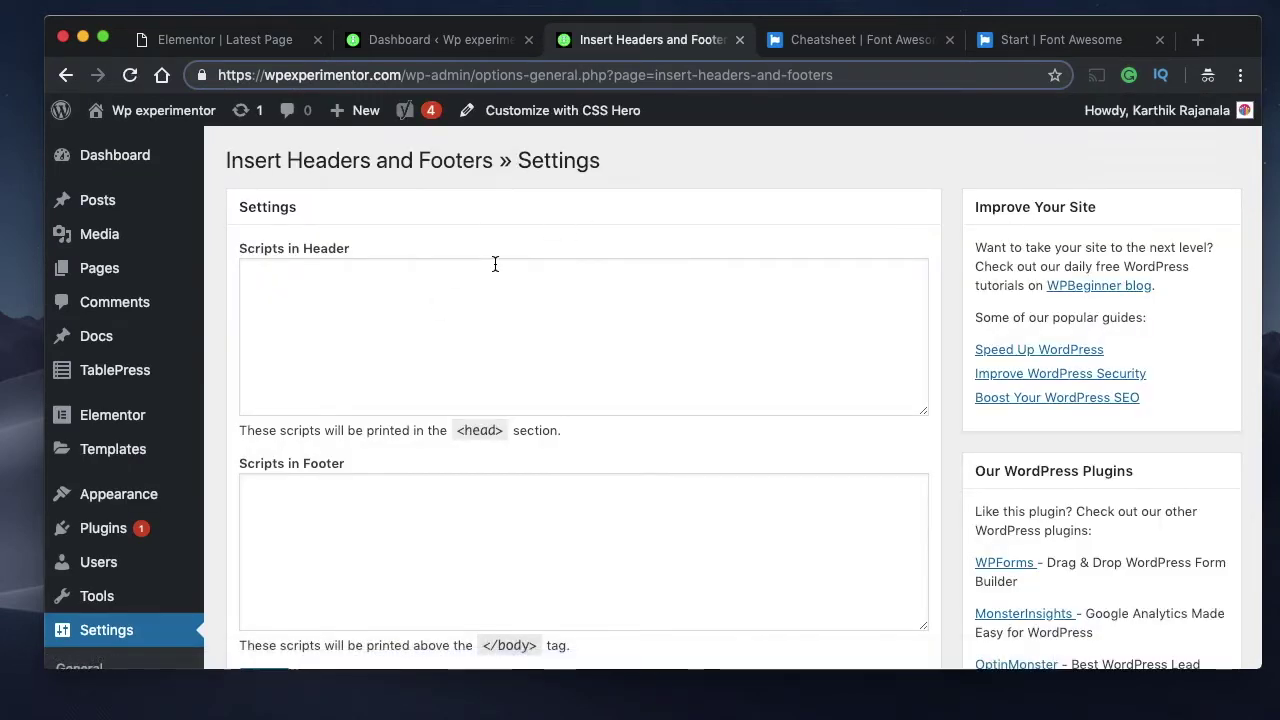
Paste the Font Awesome link tag into Scripts in Header and save
click(444, 278)
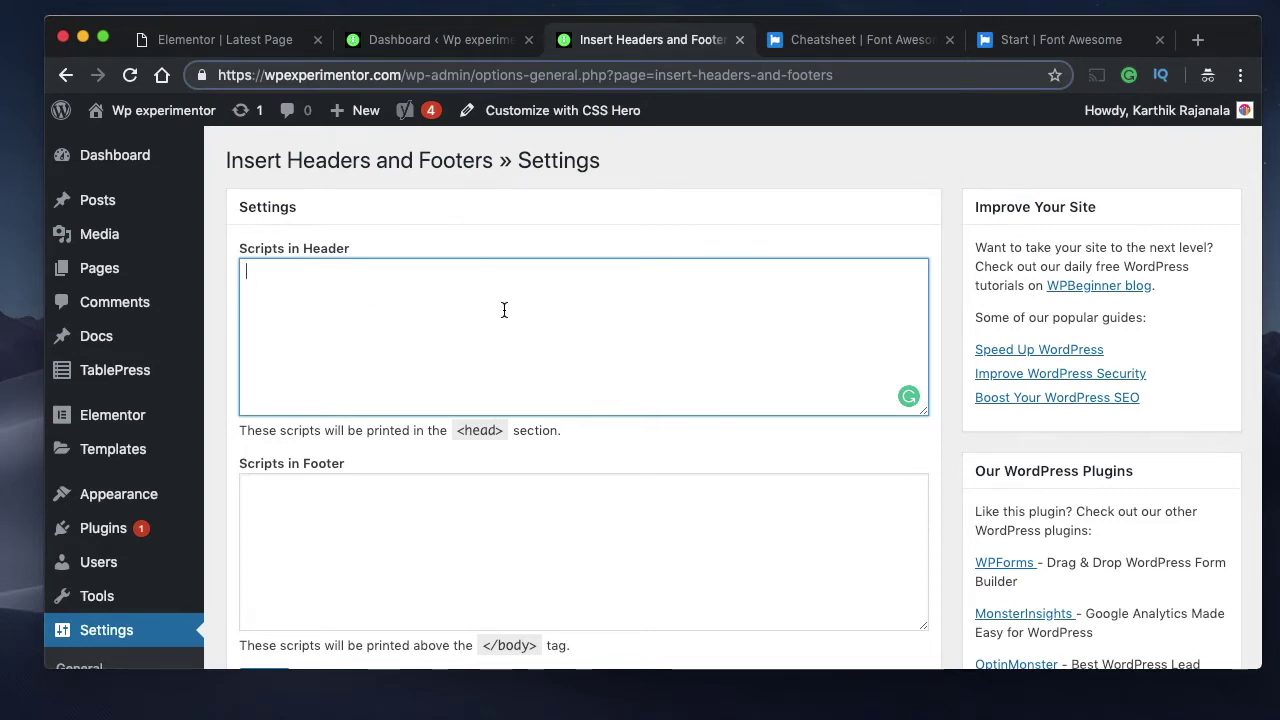
text(<link rel="stylesheet" href="https://use.fontawesome.com/releases/v5.6.3/css/all.css" integrity="sha384-UHRtZLI+pbxtHCWp1t77Bi1L4ZtiqrqD80Kn4Z8NTSRyMA2Fd33n5dQ8lWUE00s/" crossorigin="anonymous">)
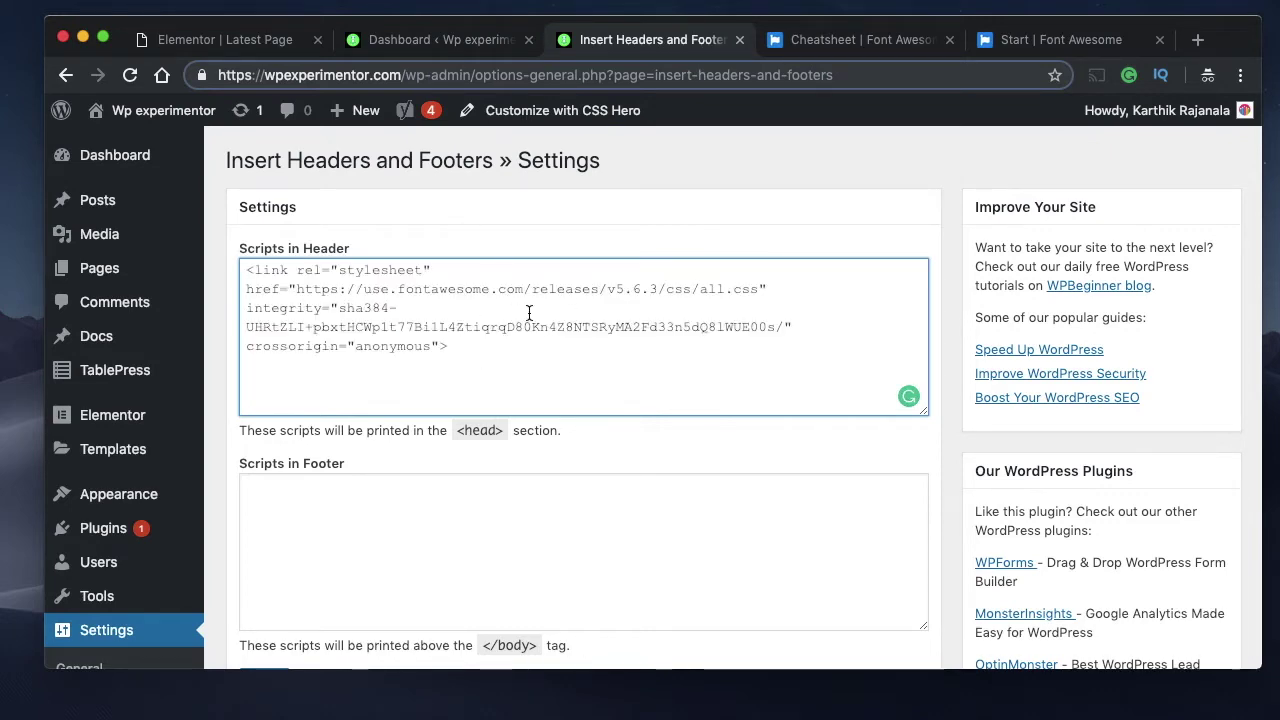
scroll(459, 327, down, 8)
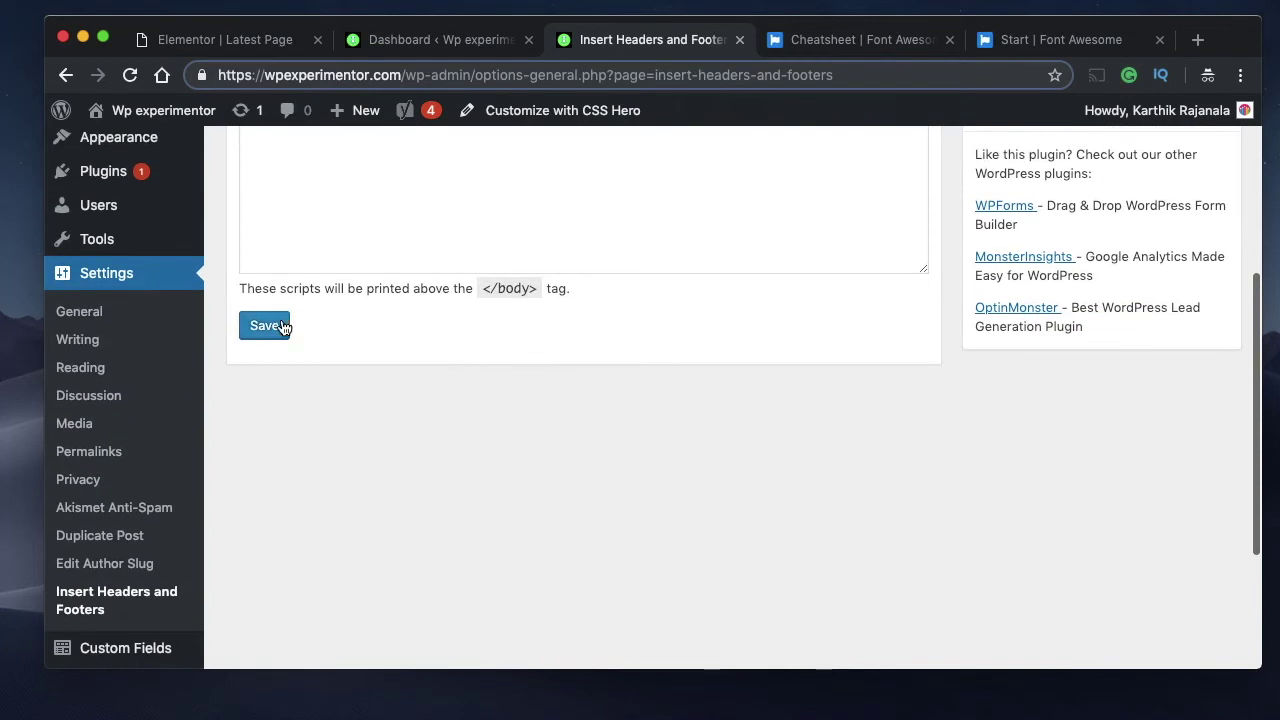
click(283, 327)
Delete the empty HTML widget in Elementor, then view the Wordfence 403 Forbidden page
click(255, 40)
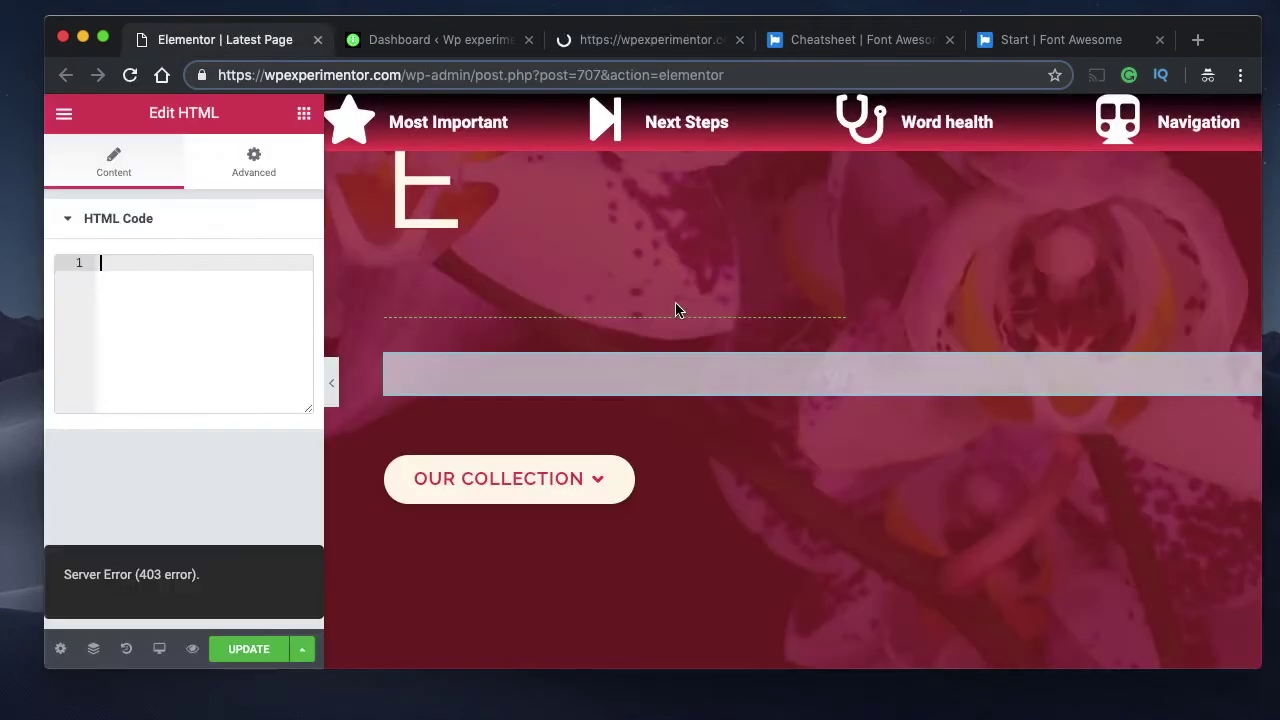
right_click(913, 367)
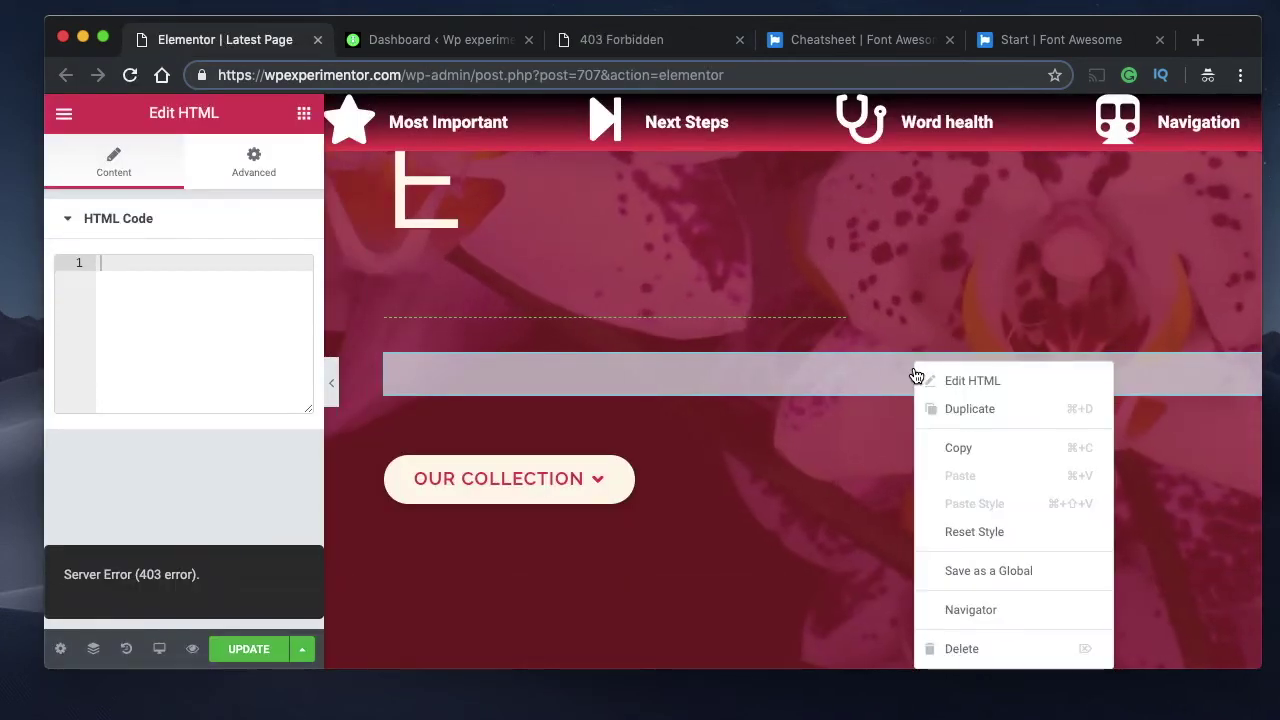
click(975, 648)
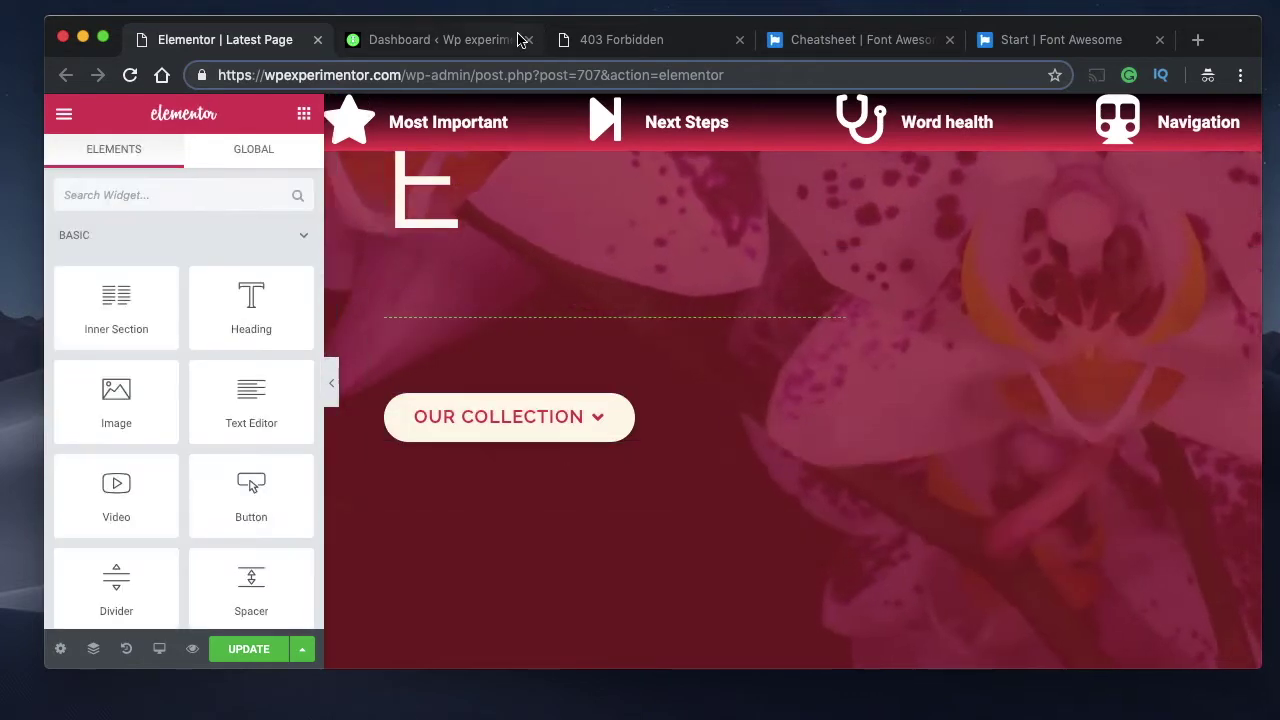
click(655, 45)
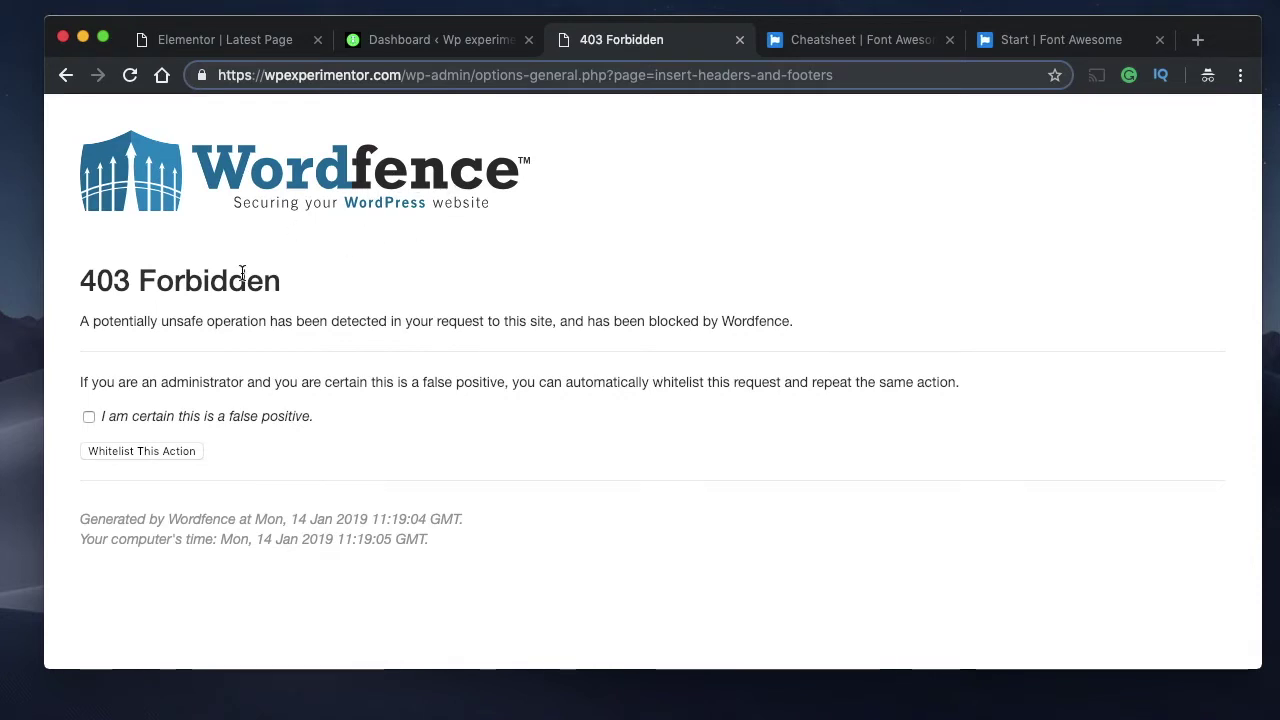
Mark the Wordfence block as a false positive, whitelist it, and resubmit the form
click(89, 418)
click(147, 452)
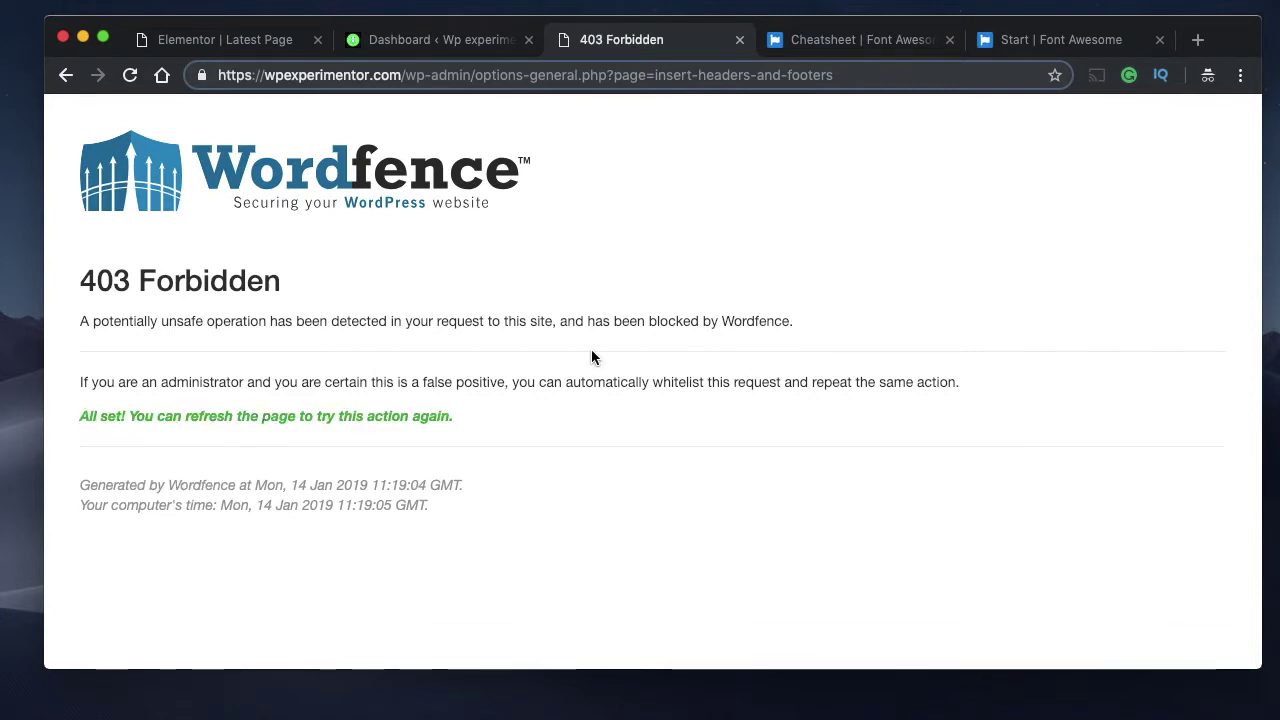
click(129, 75)
click(820, 240)
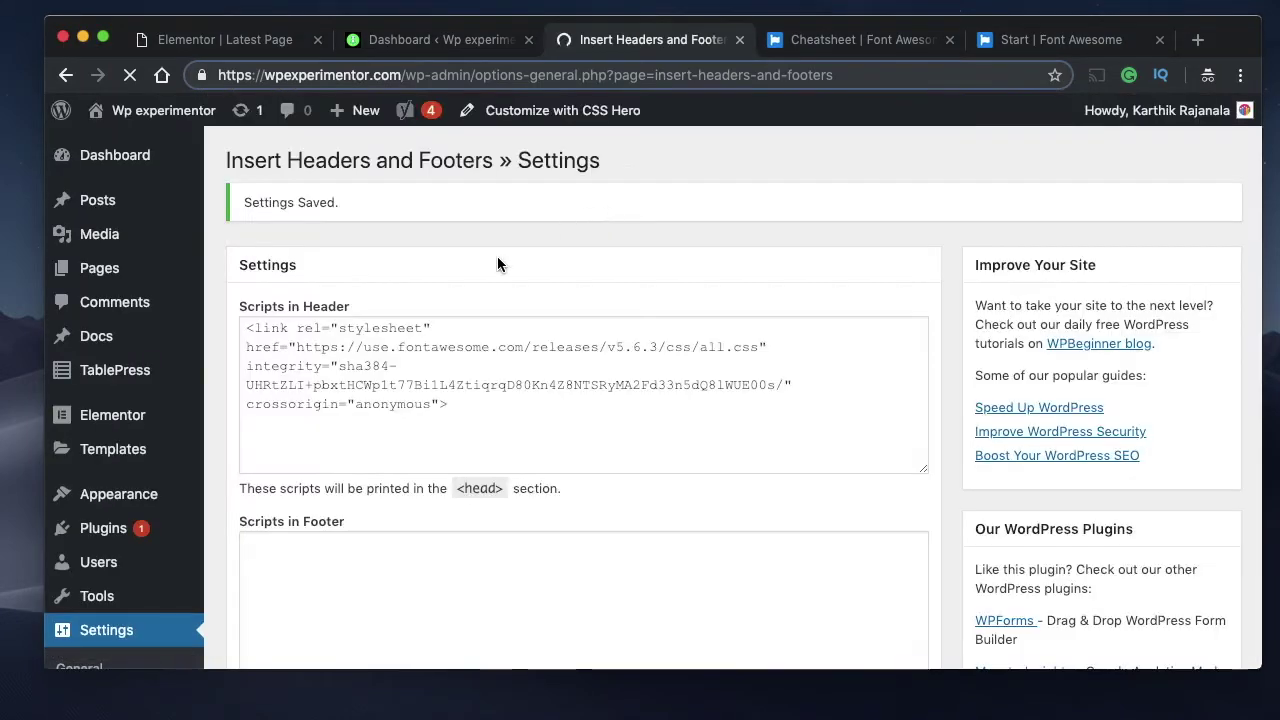
Save the Insert Headers and Footers settings with the Font Awesome link
click(480, 409)
scroll(480, 410, down, 5)
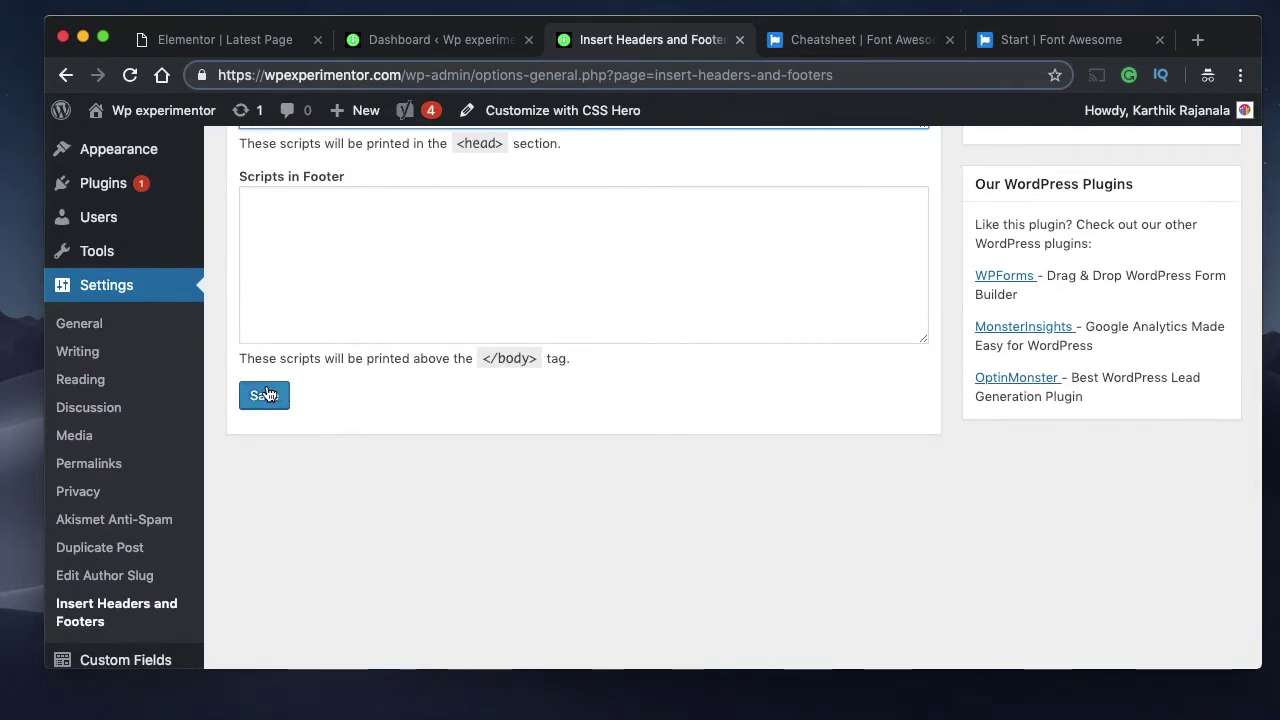
click(265, 395)
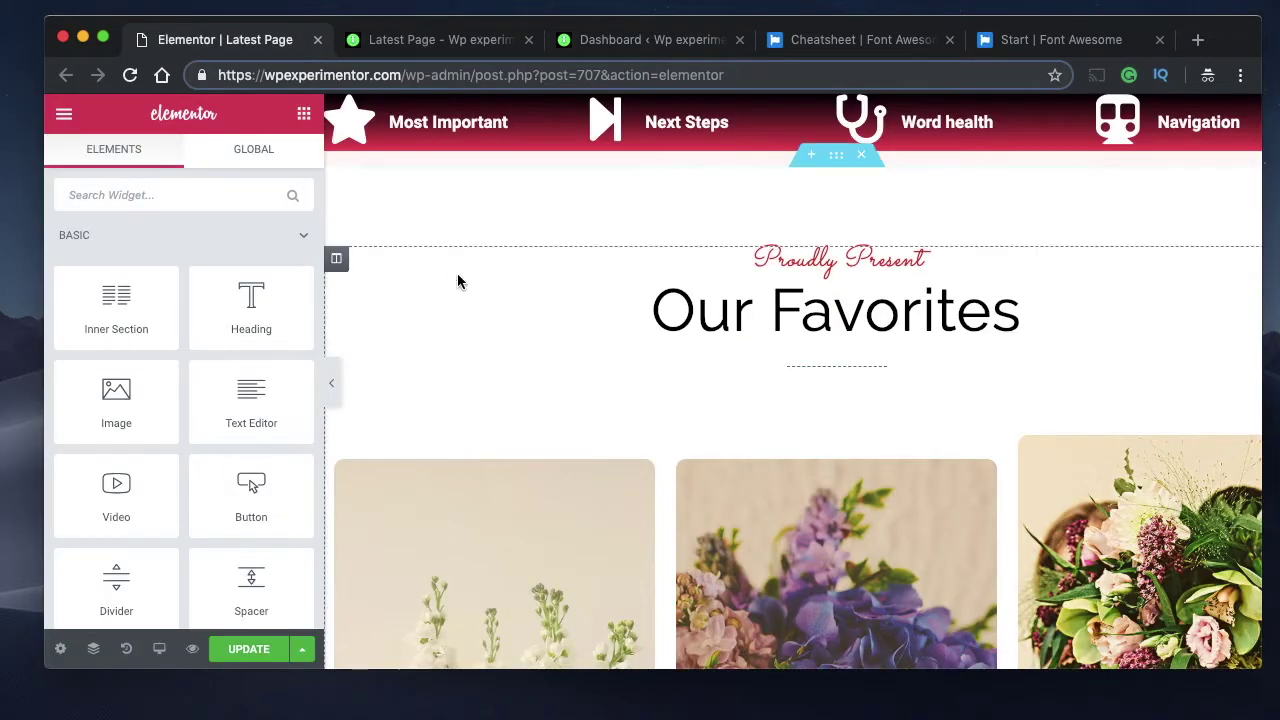
Add a Heading widget and change its title to 'Some text here'
text(html)
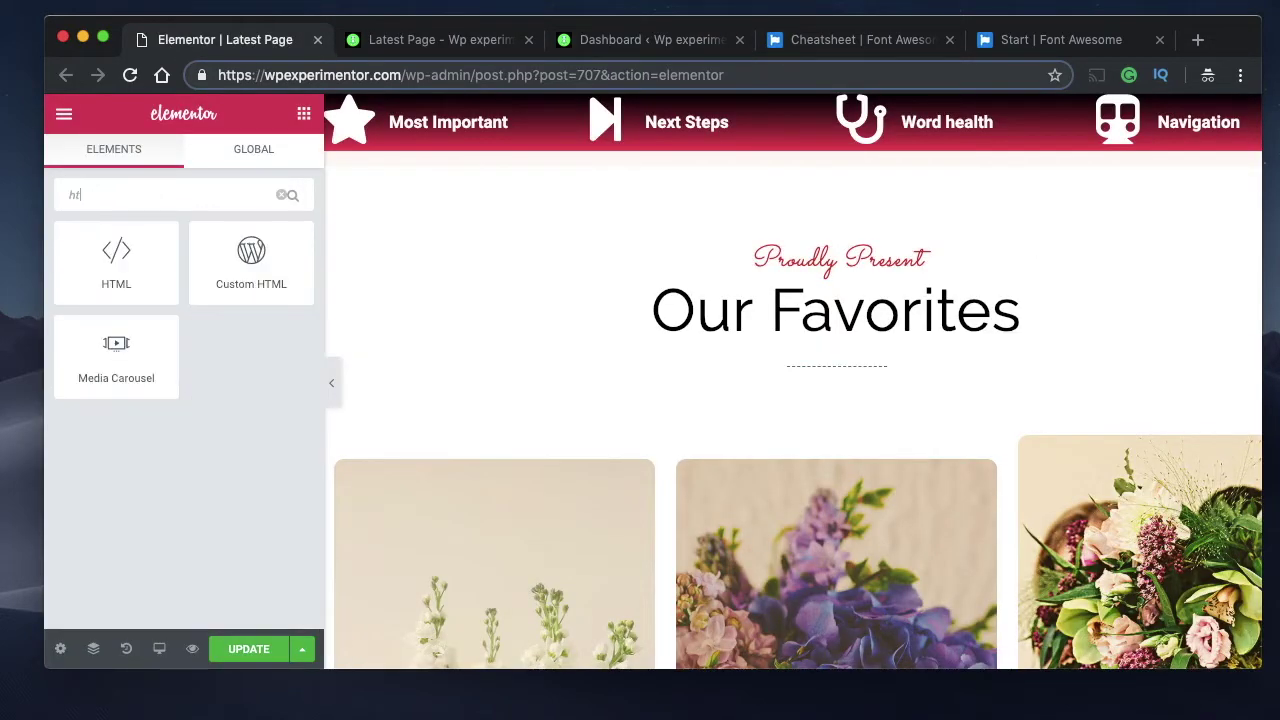
key(BackSpace)
key(BackSpace)
key(BackSpace)
key(BackSpace)
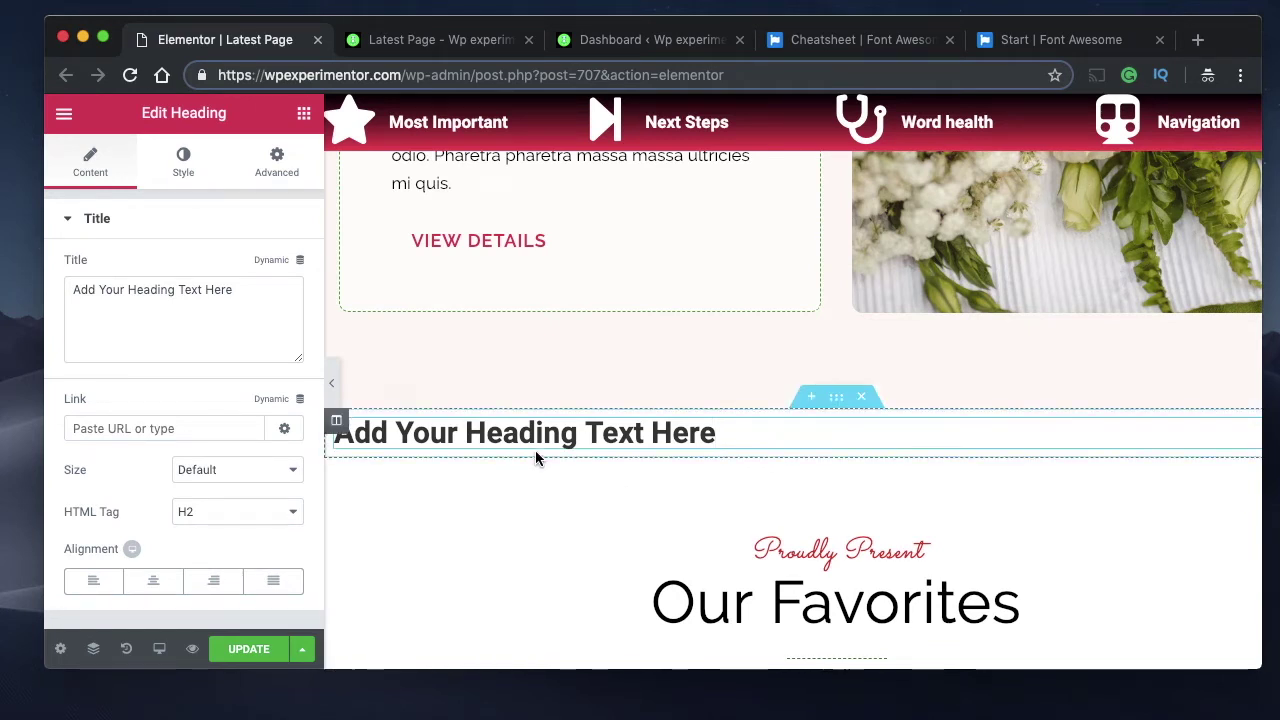
triple_click(726, 431)
double_click(180, 290)
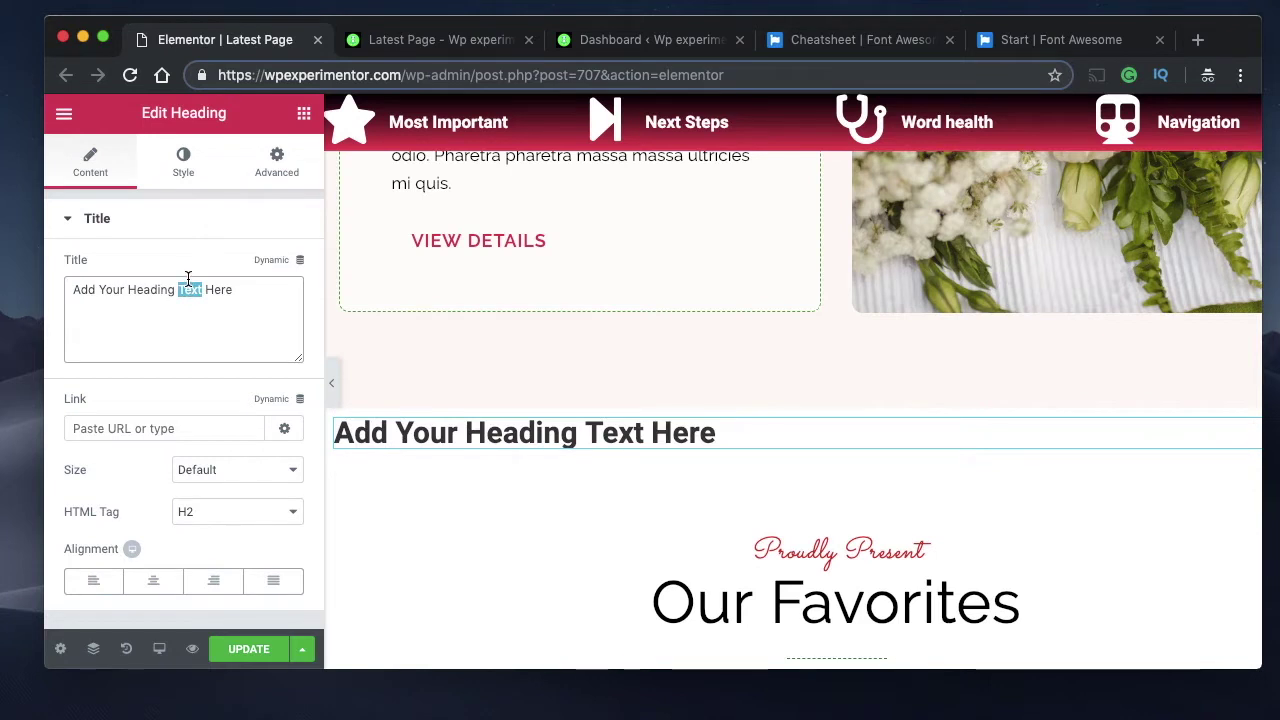
triple_click(214, 300)
text(So)
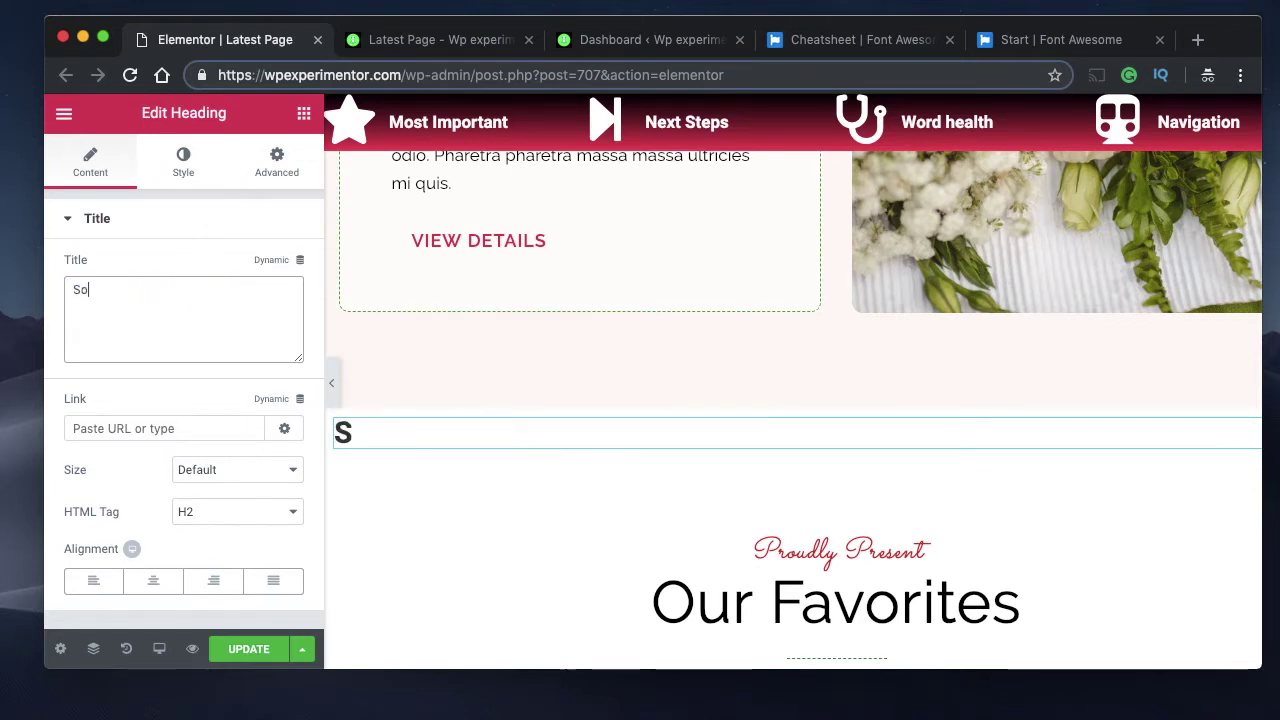
text(me text ger)
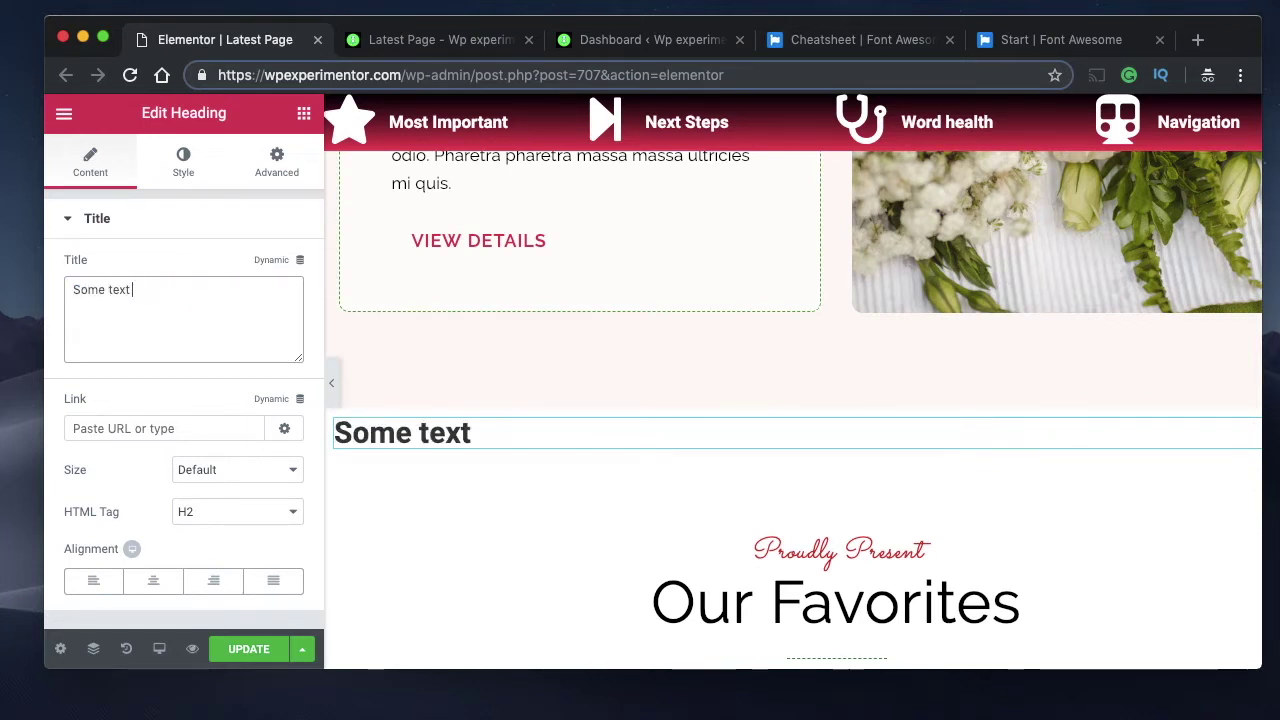
key(BackSpace)
key(BackSpace)
key(BackSpace)
text(here)
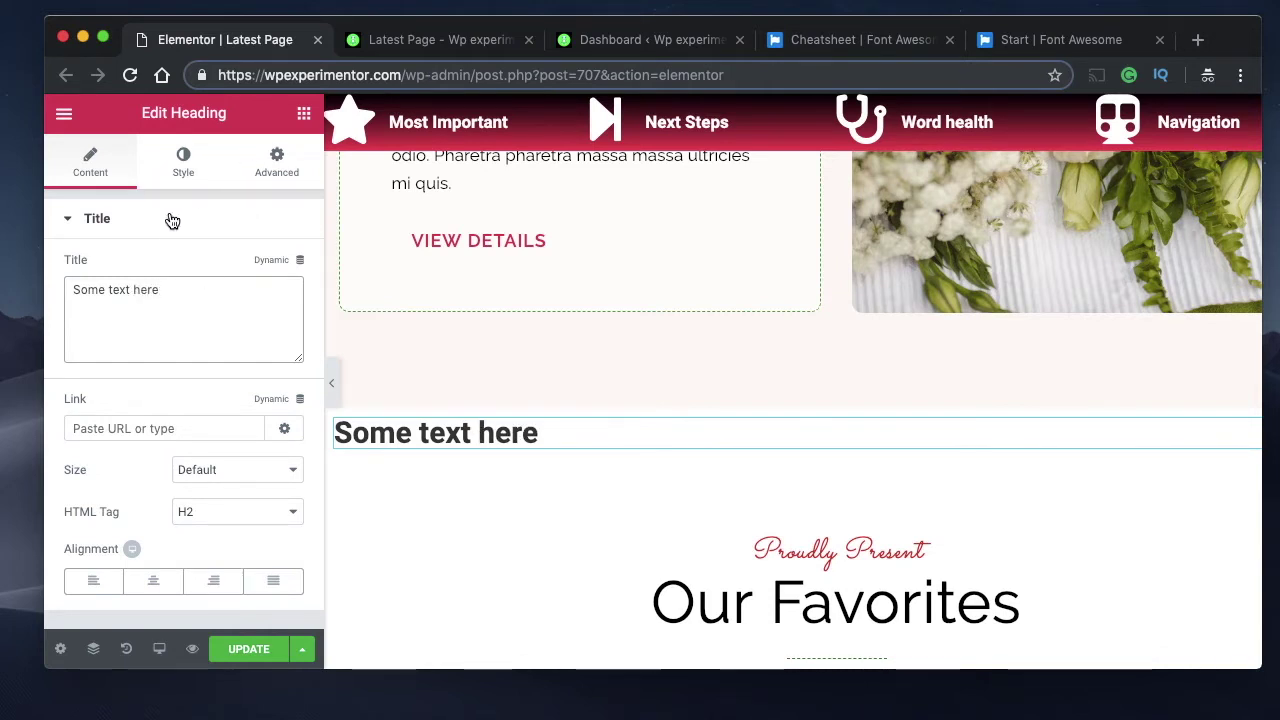
click(172, 220)
click(304, 114)
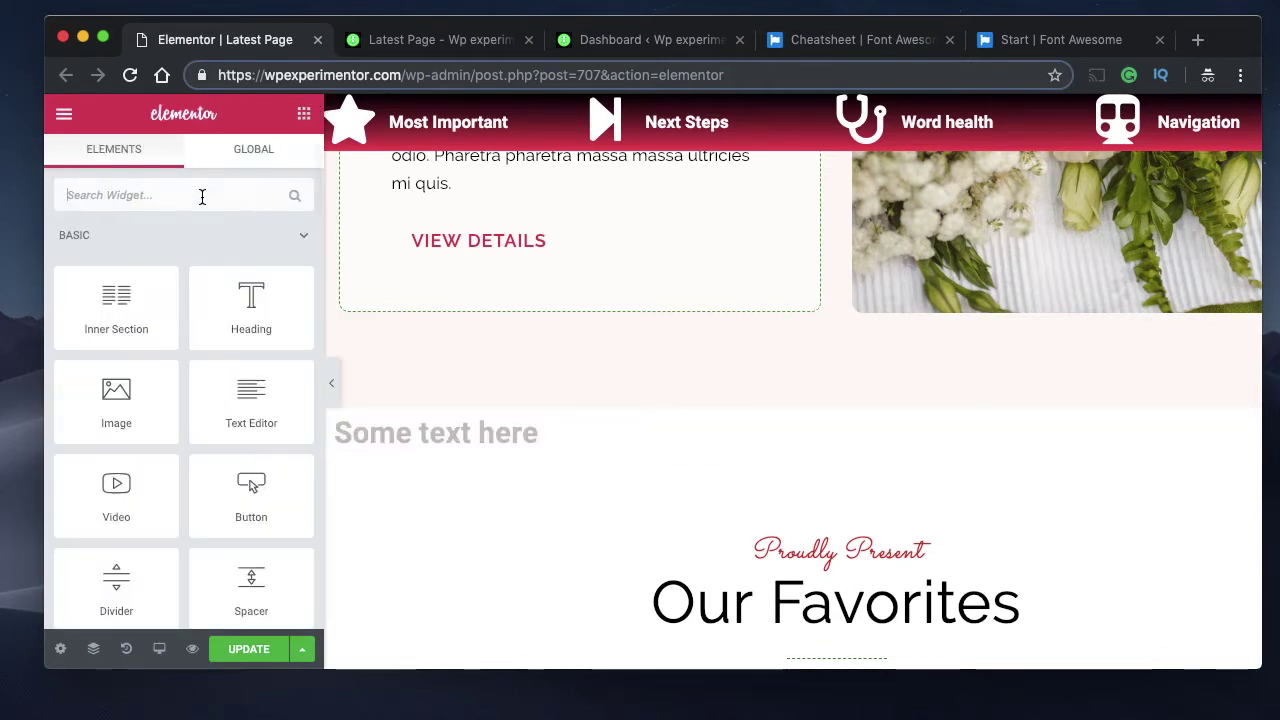
Drop an HTML widget above the heading and paste 'fas fa-clock' and 'far fa-clock' icon tags
text(html)
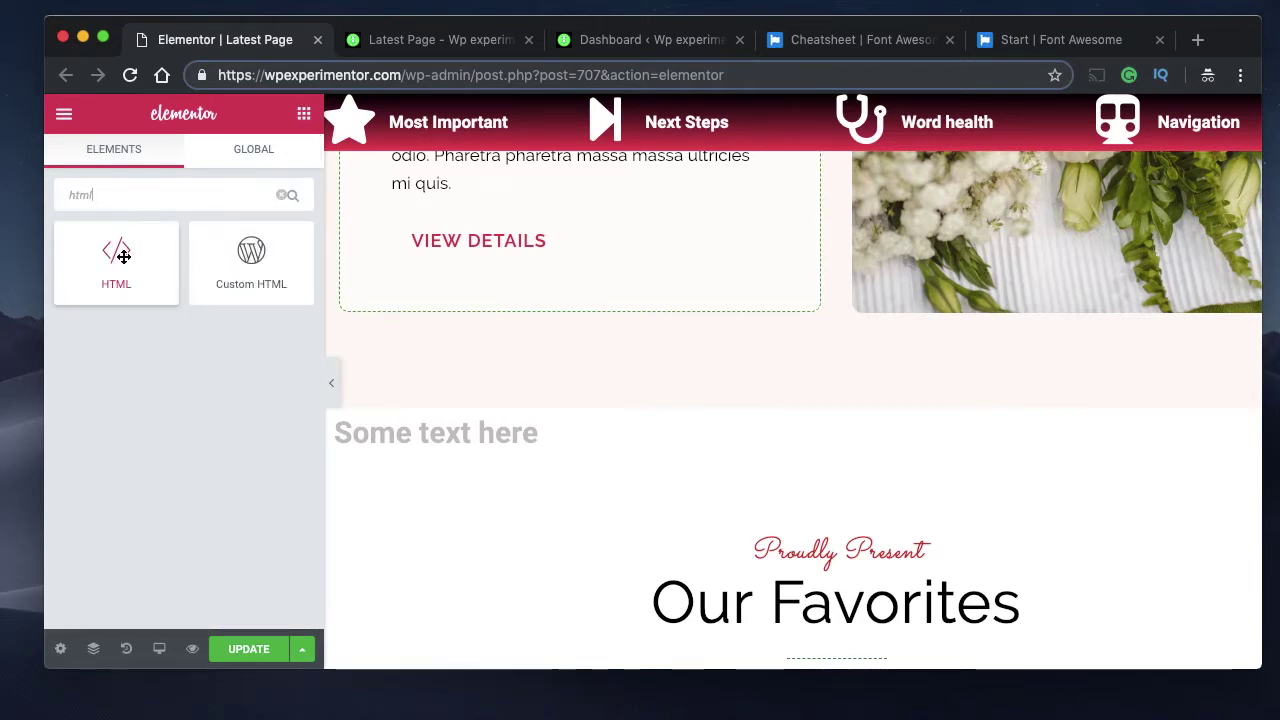
drag(122, 256, 440, 431)
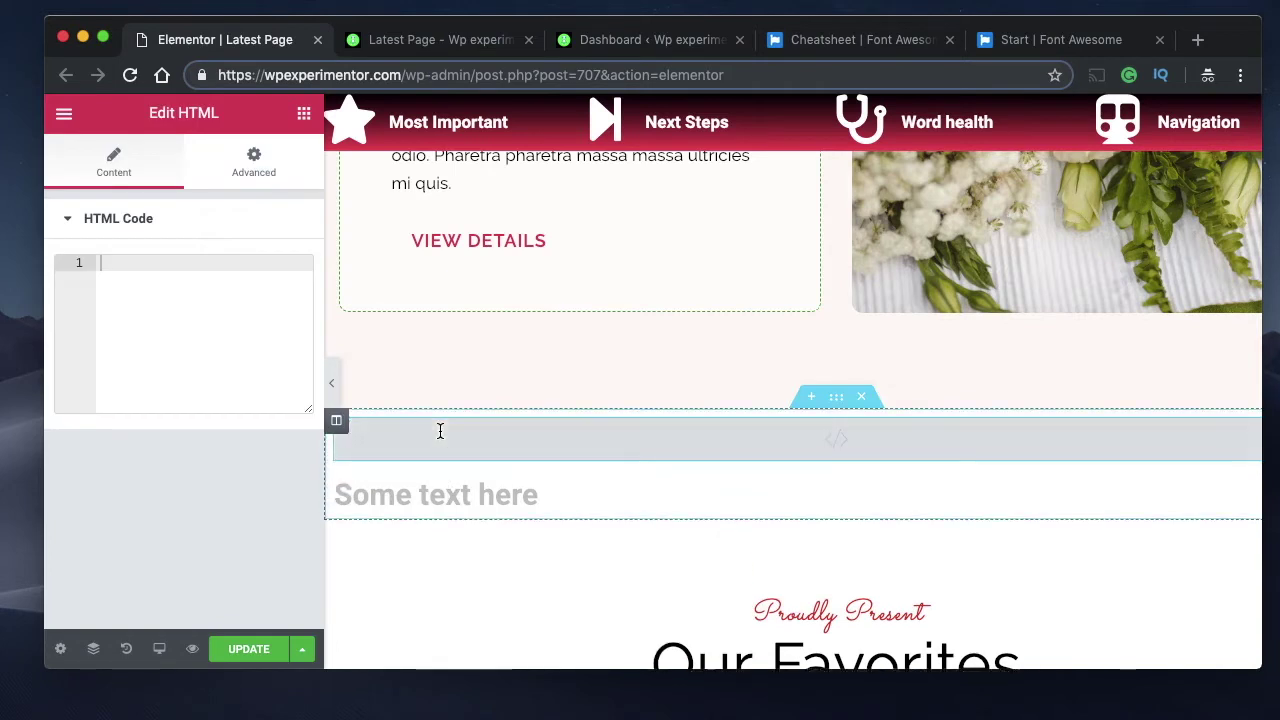
click(153, 277)
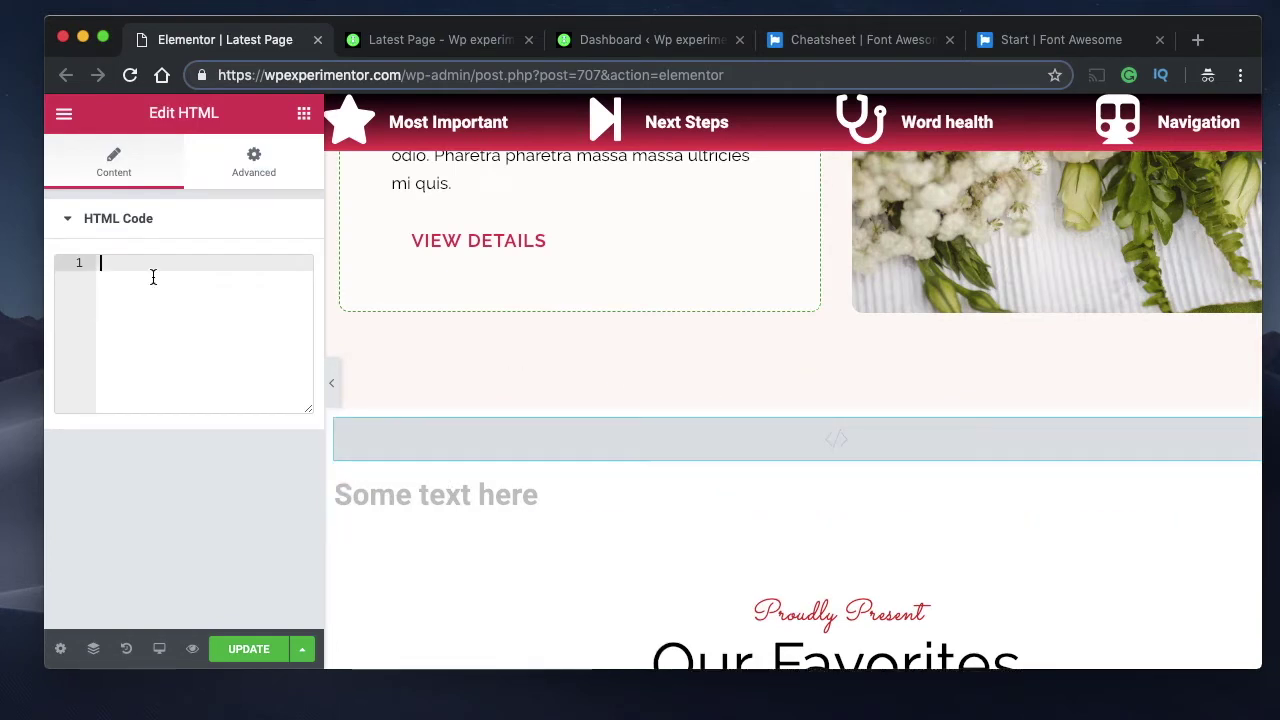
text(<i class="fas fa-clock"></i> <i class="far fa-clock"></i>)
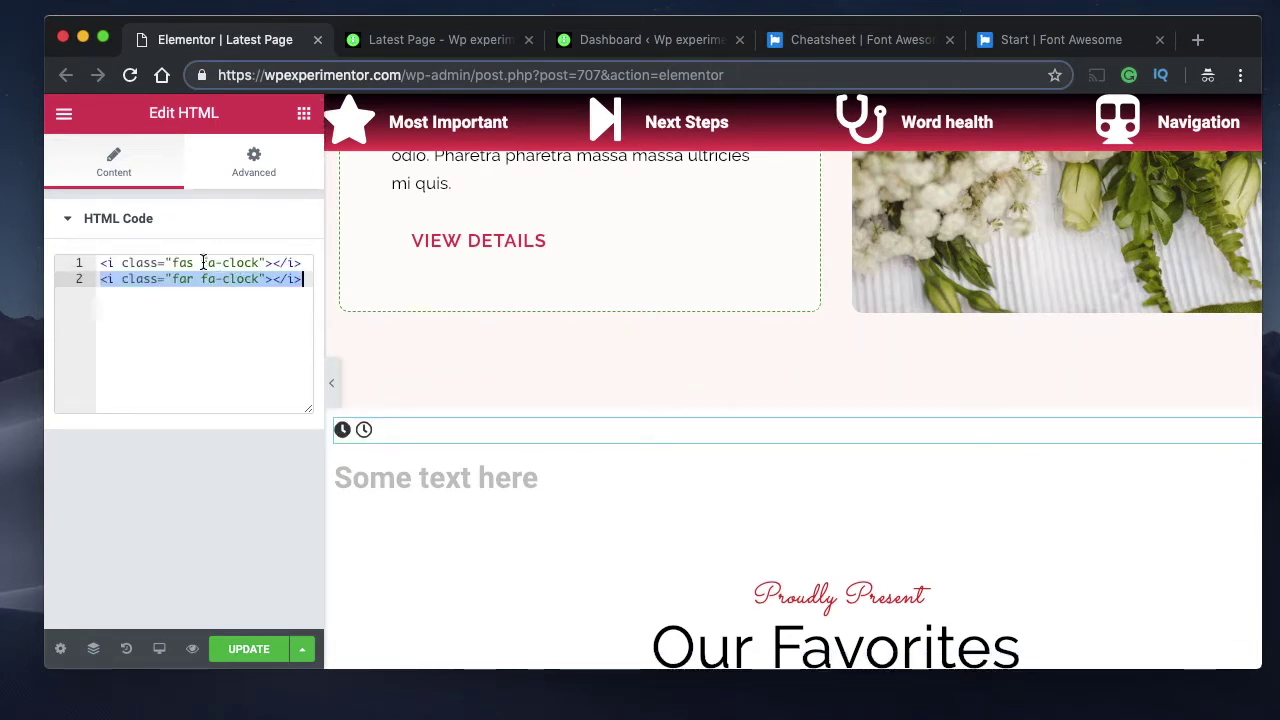
drag(203, 262, 258, 262)
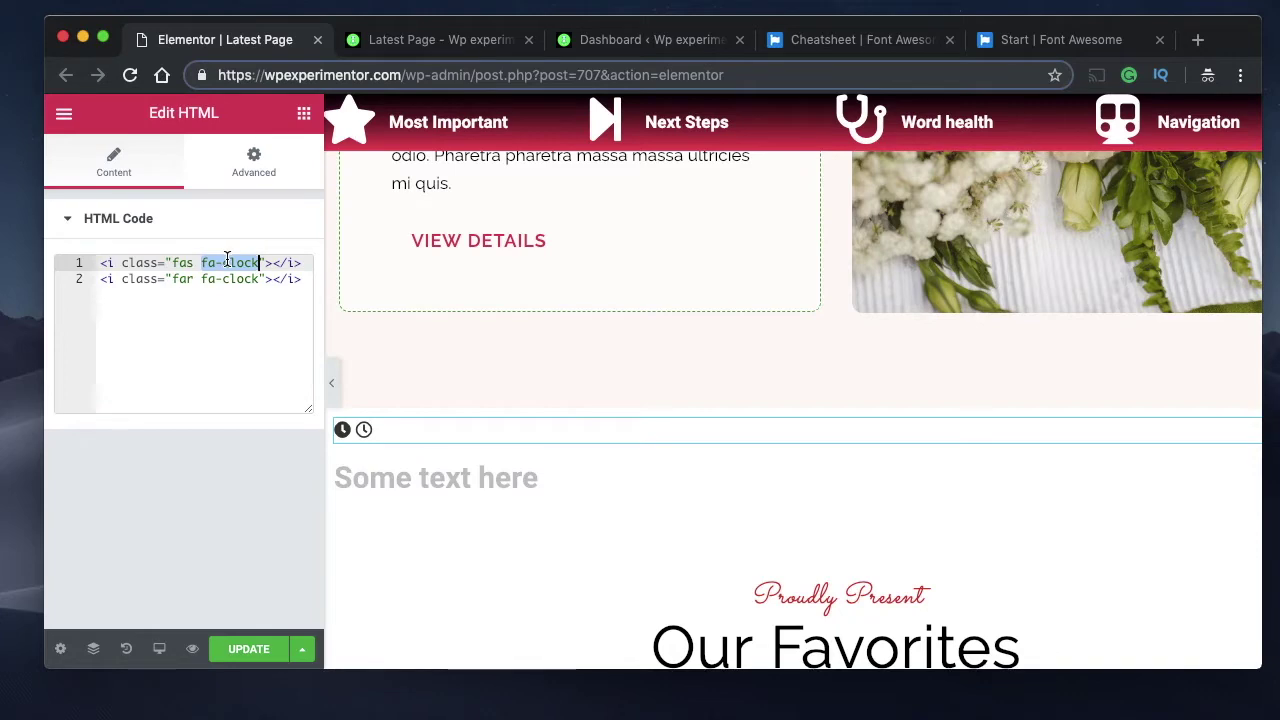
Copy 'baby' from the Font Awesome cheatsheet and replace 'clock' with it on line 1
click(866, 40)
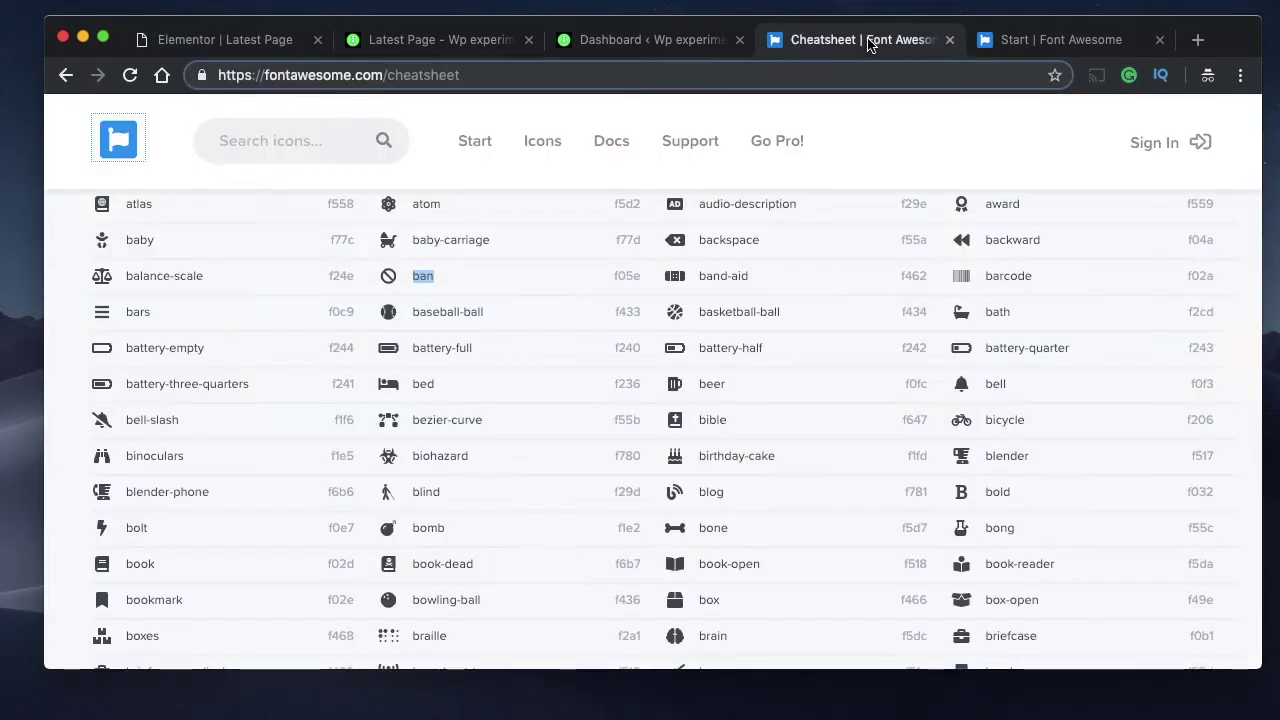
click(516, 75)
click(516, 75)
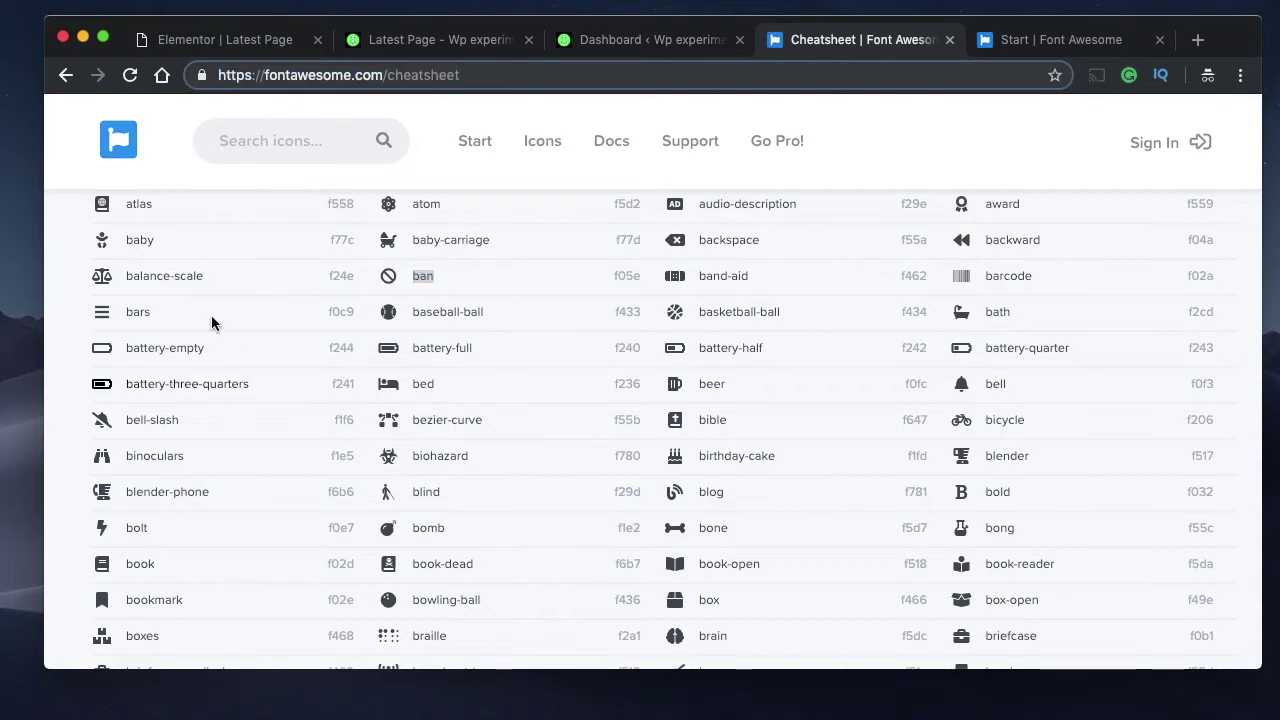
double_click(136, 240)
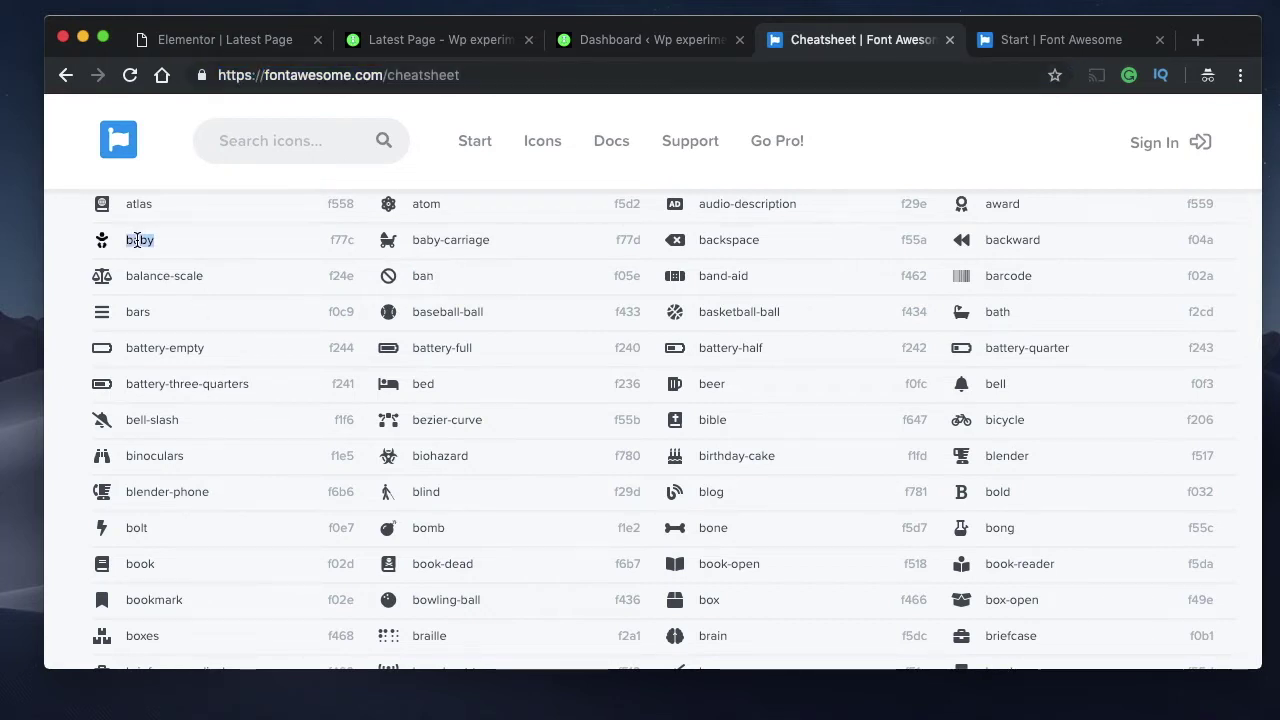
click(252, 32)
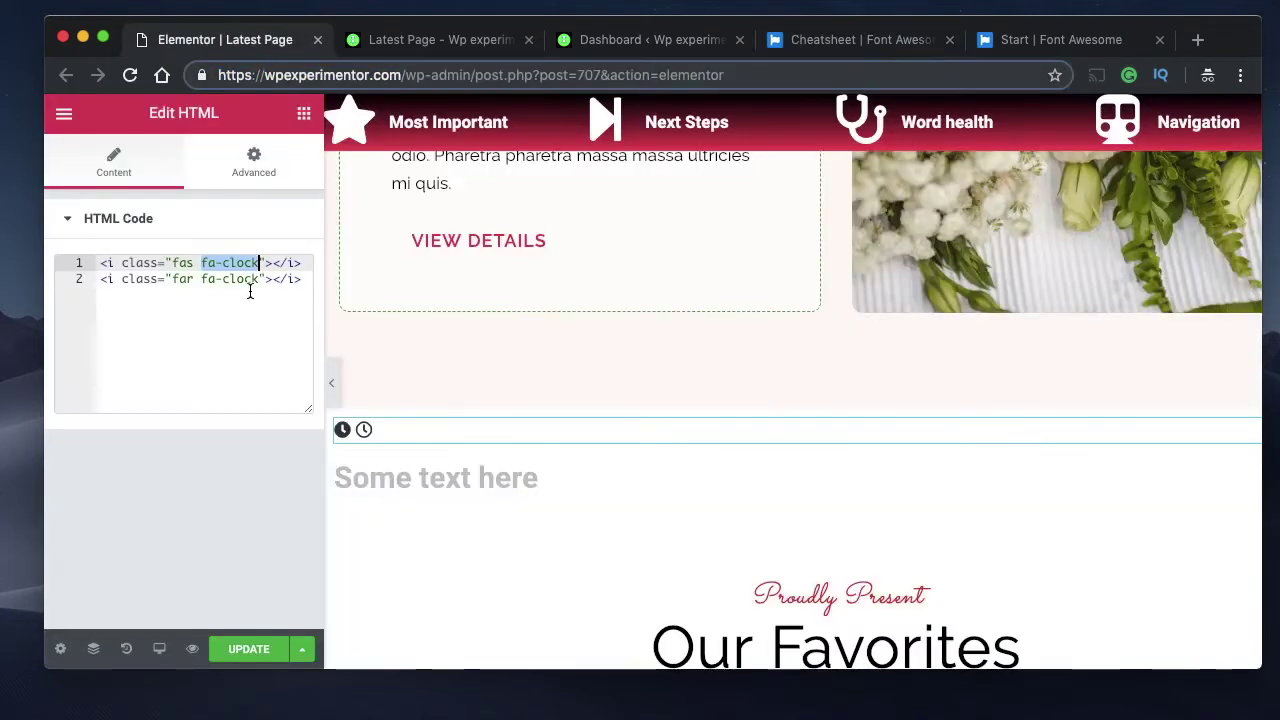
click(227, 263)
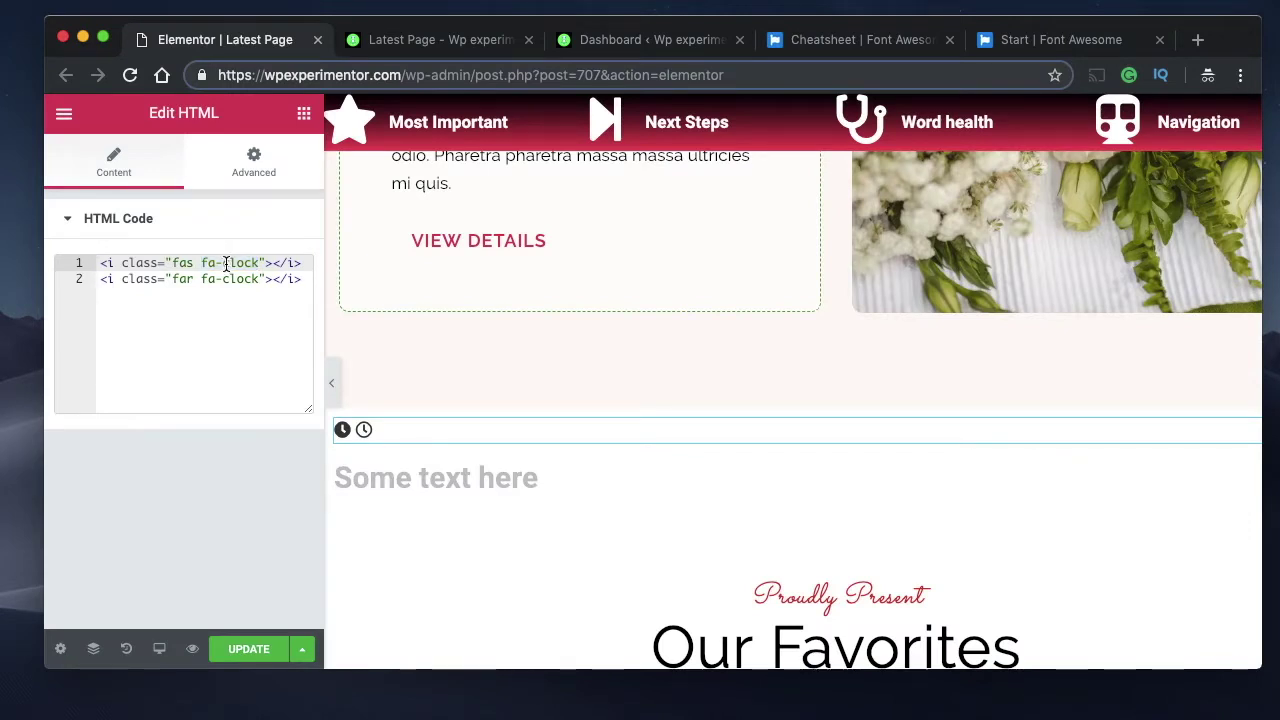
double_click(240, 263)
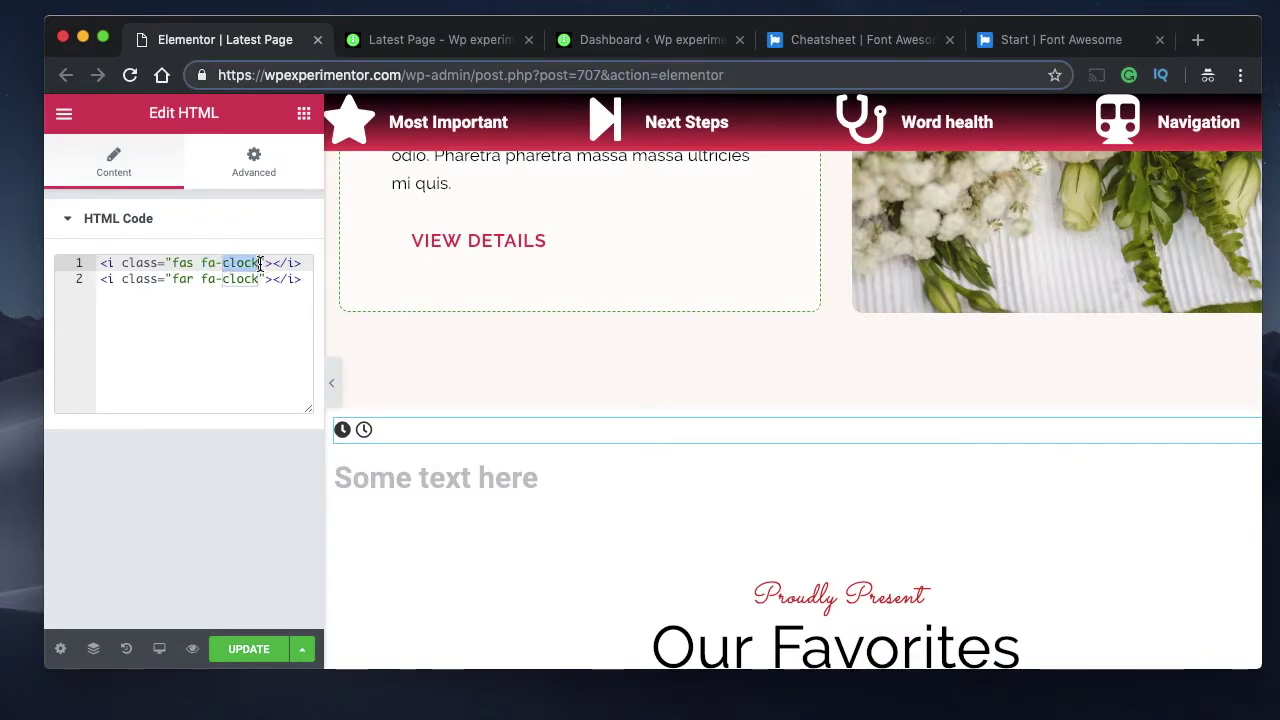
text(baby)
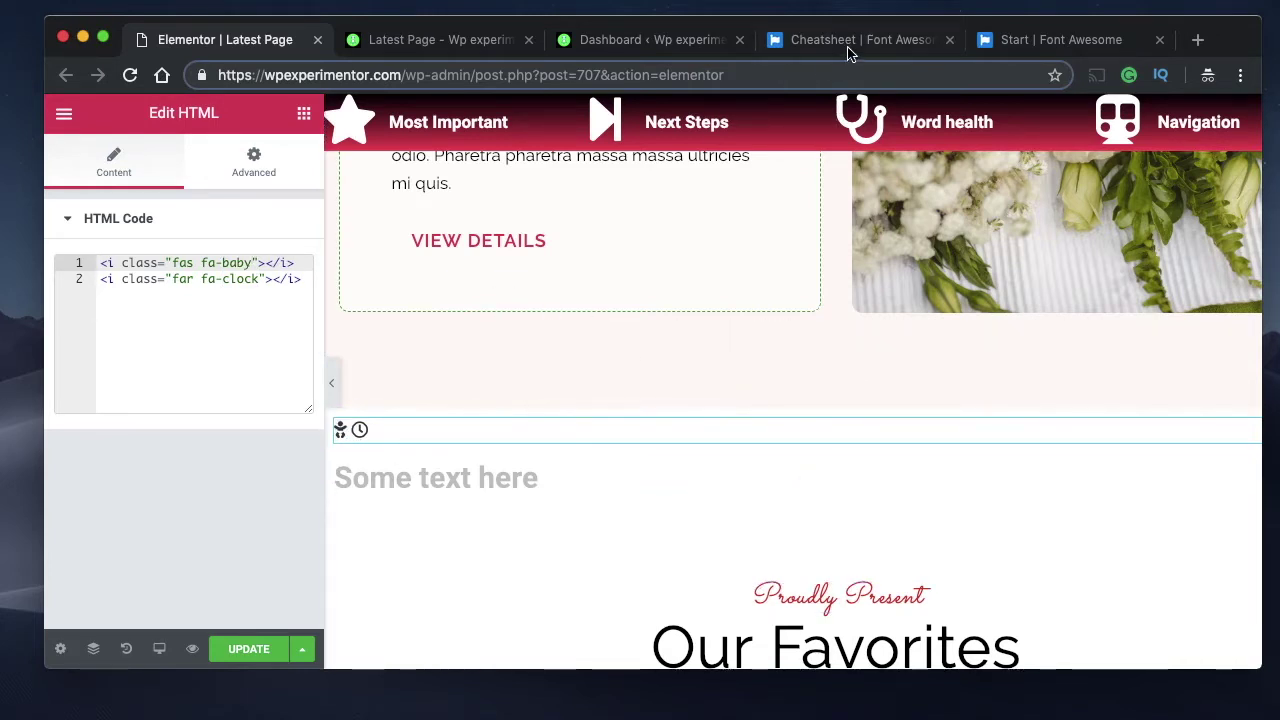
Duplicate the icon column twice to make three columns
right_click(340, 423)
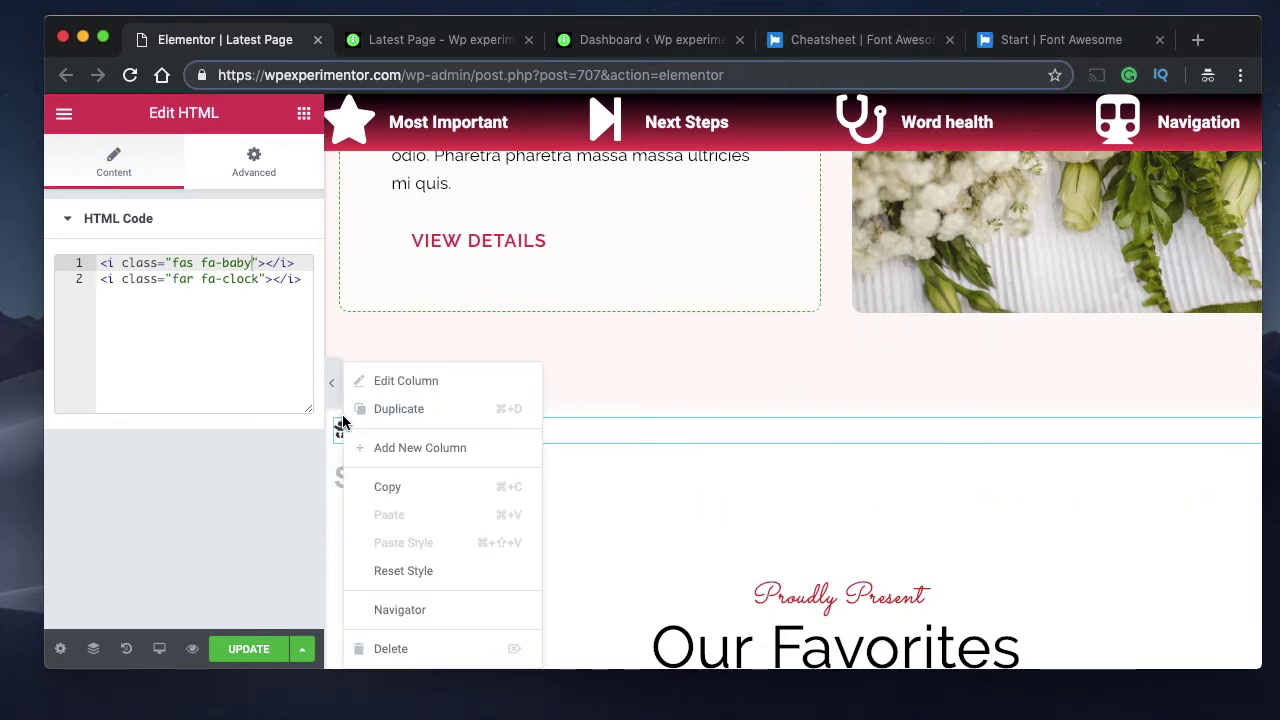
click(405, 410)
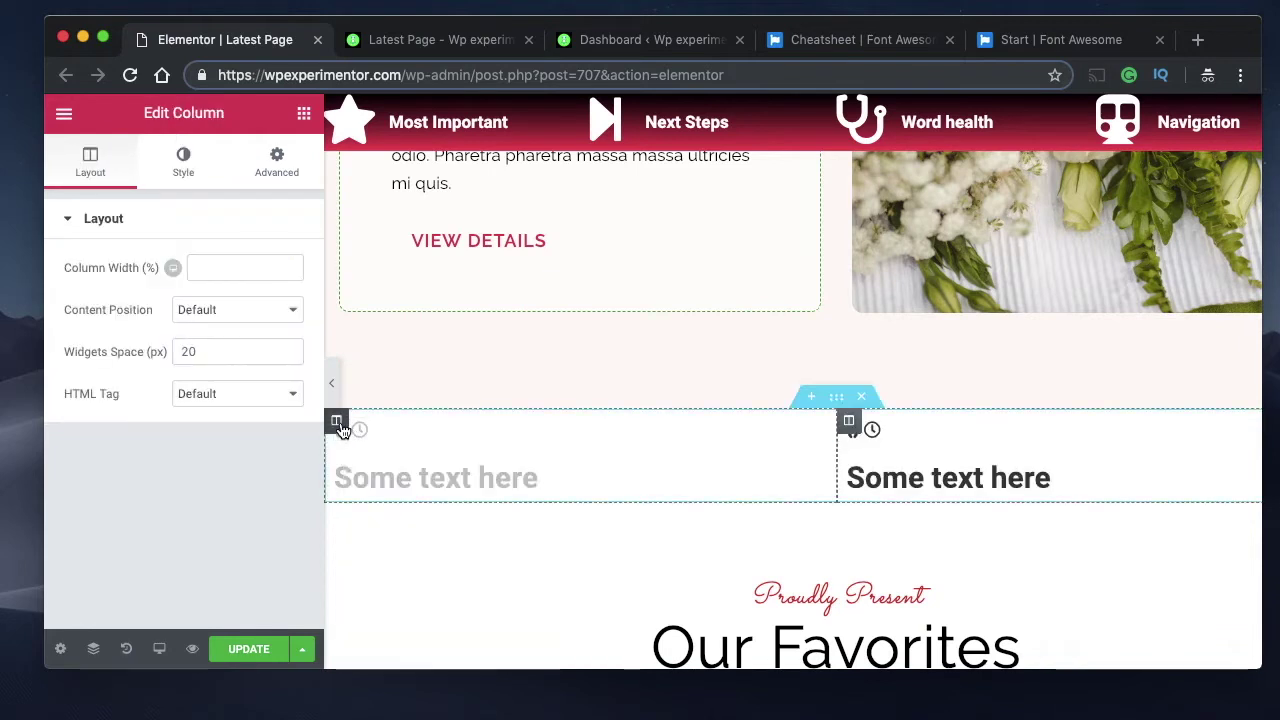
right_click(340, 424)
click(407, 410)
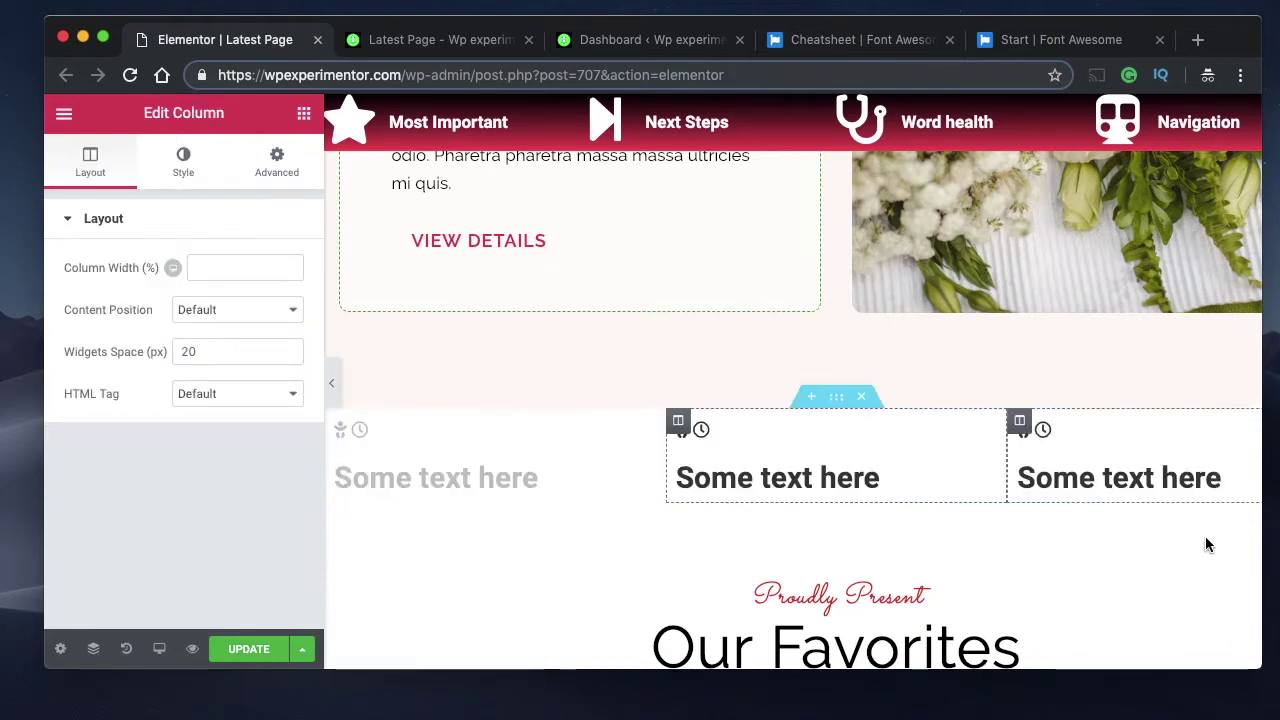
Rewrite the middle column's HTML code as two 'fas fa-biohazard' icon lines
click(734, 427)
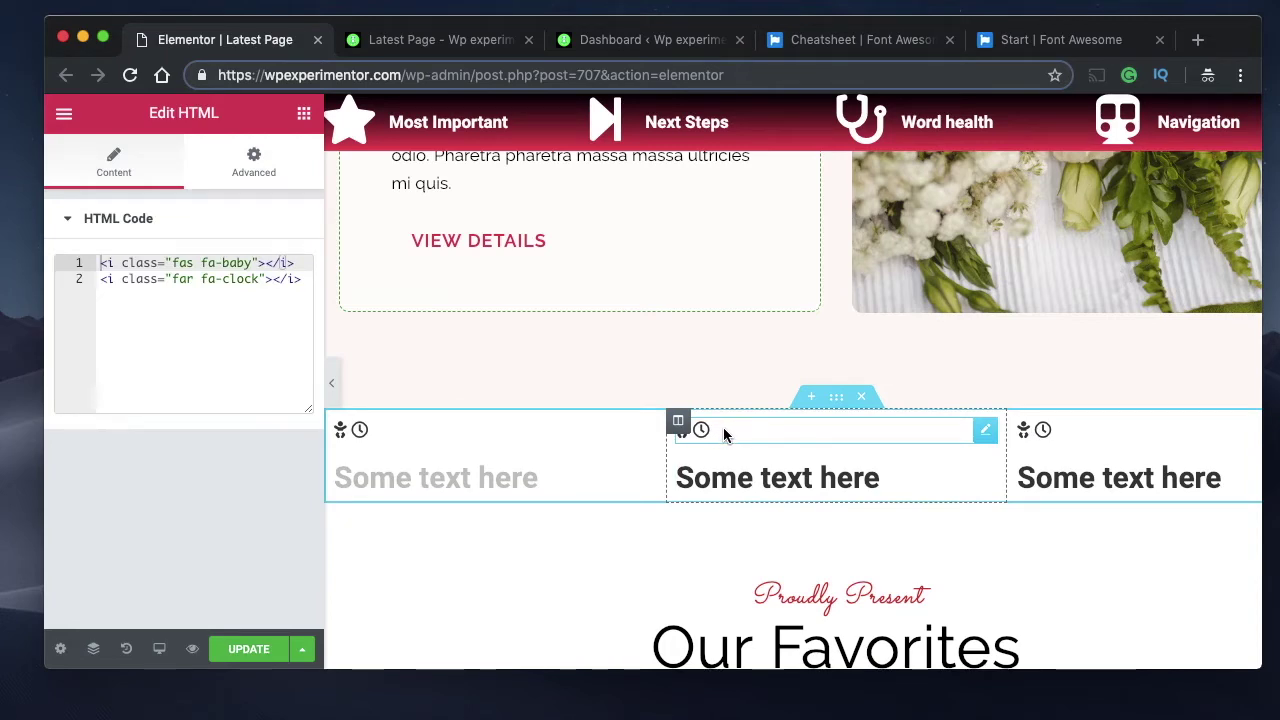
click(812, 42)
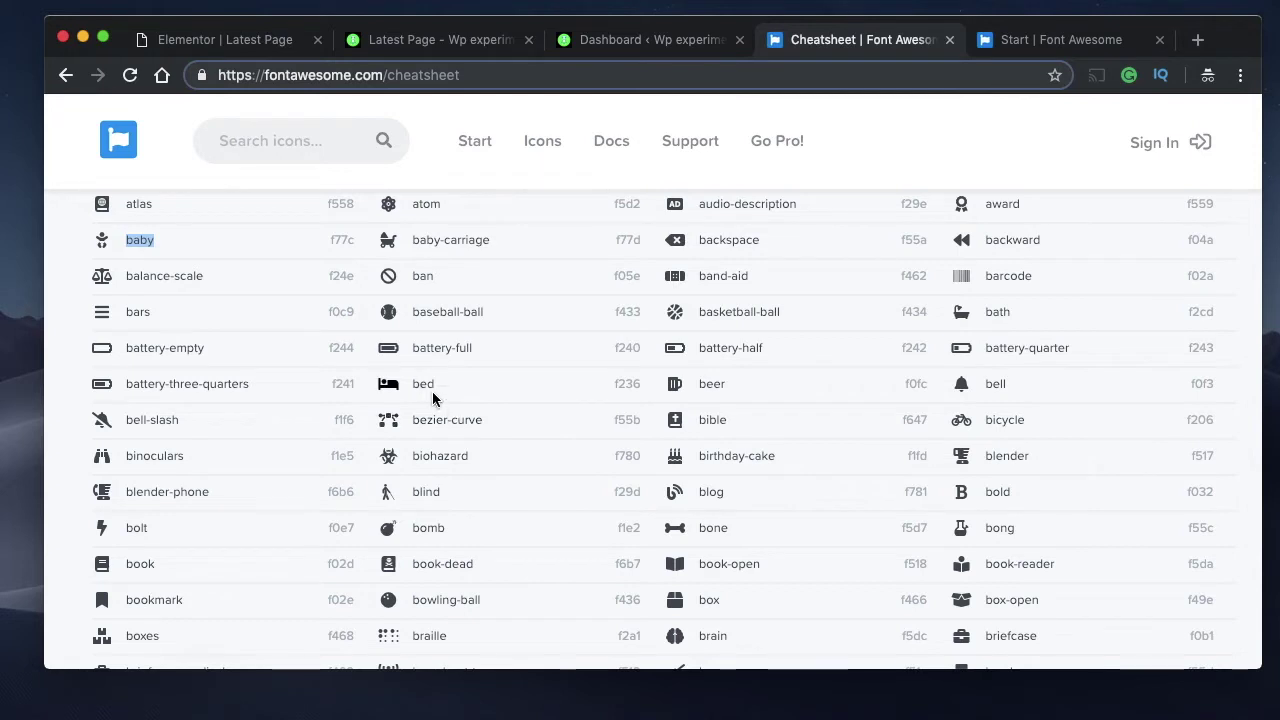
click(225, 40)
drag(222, 279, 257, 282)
text(bezier-curve)
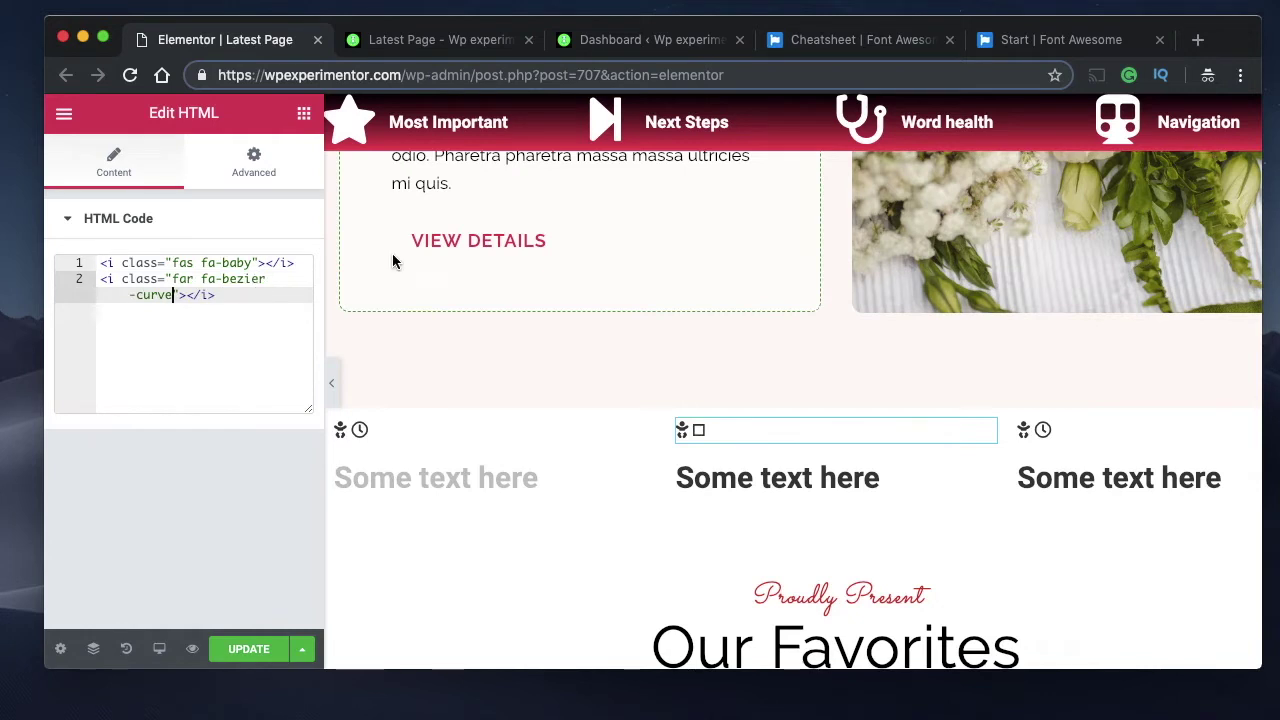
key(super+a)
text(<i class="fas fa-biohazard"></i>)
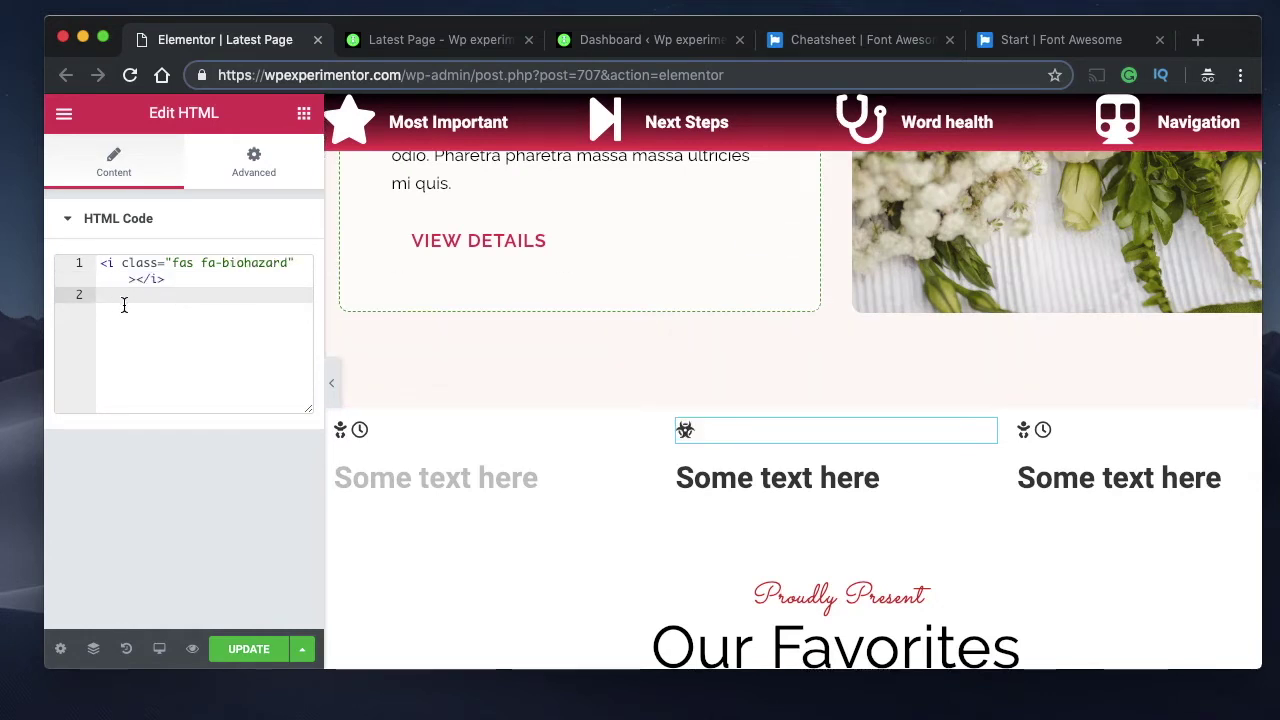
click(175, 278)
key(super+a)
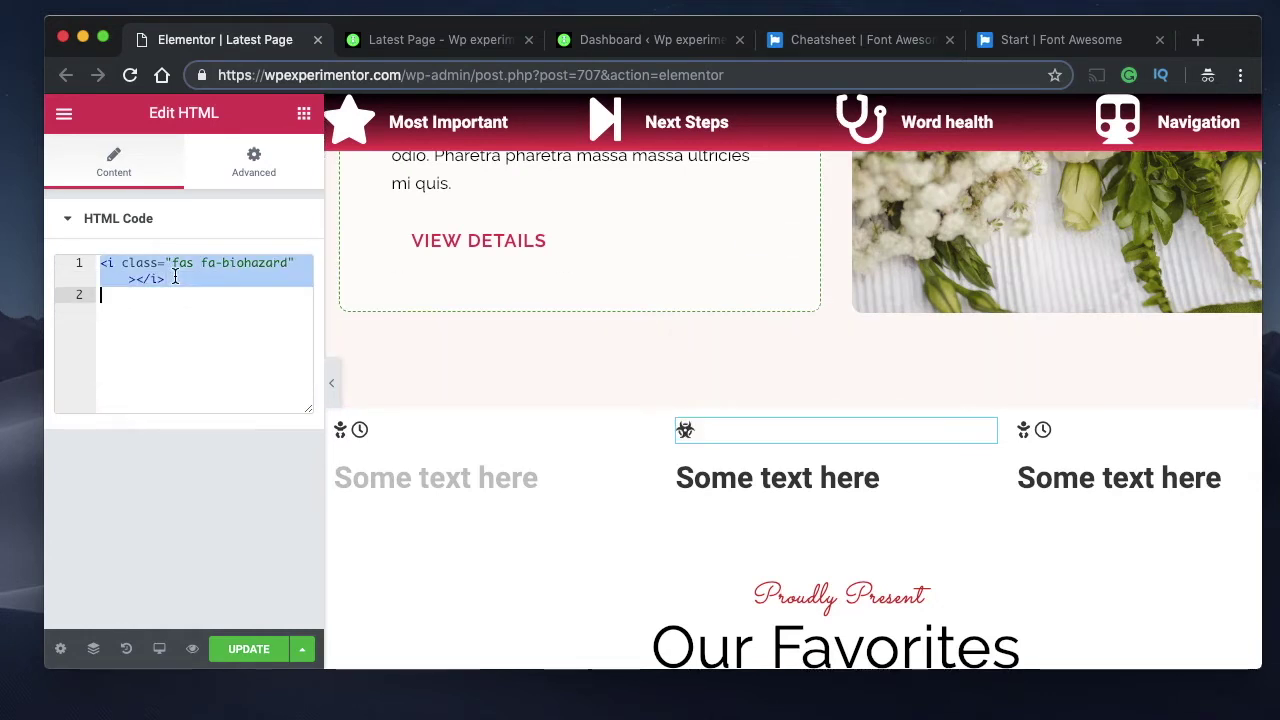
key(super+c)
click(208, 288)
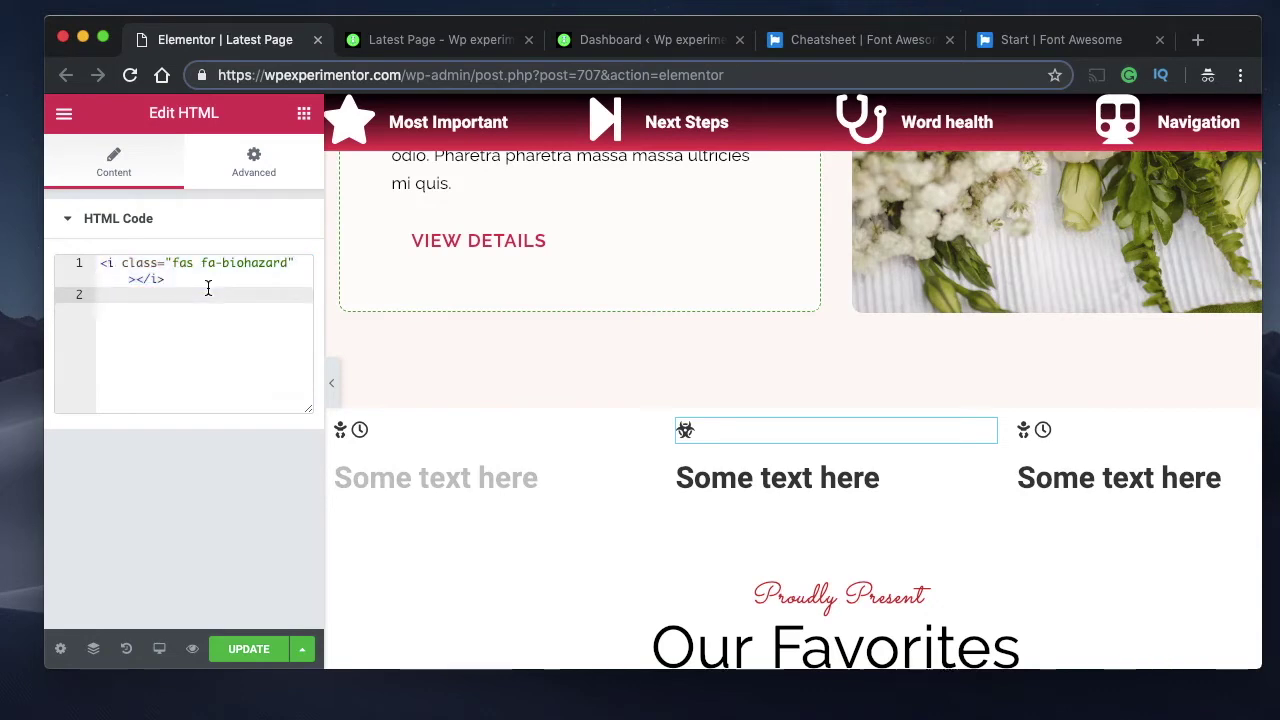
key(super+v)
Copy 'beer' from the cheatsheet and replace the second 'biohazard' with it
click(862, 40)
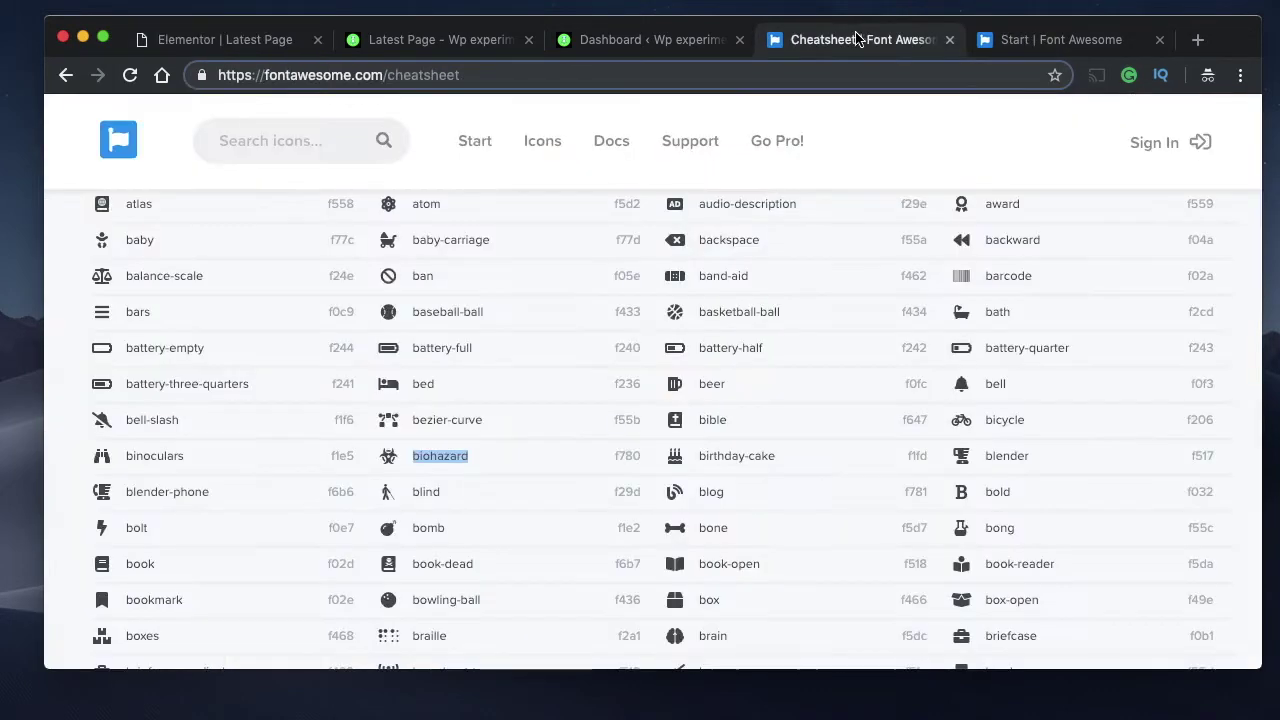
double_click(705, 387)
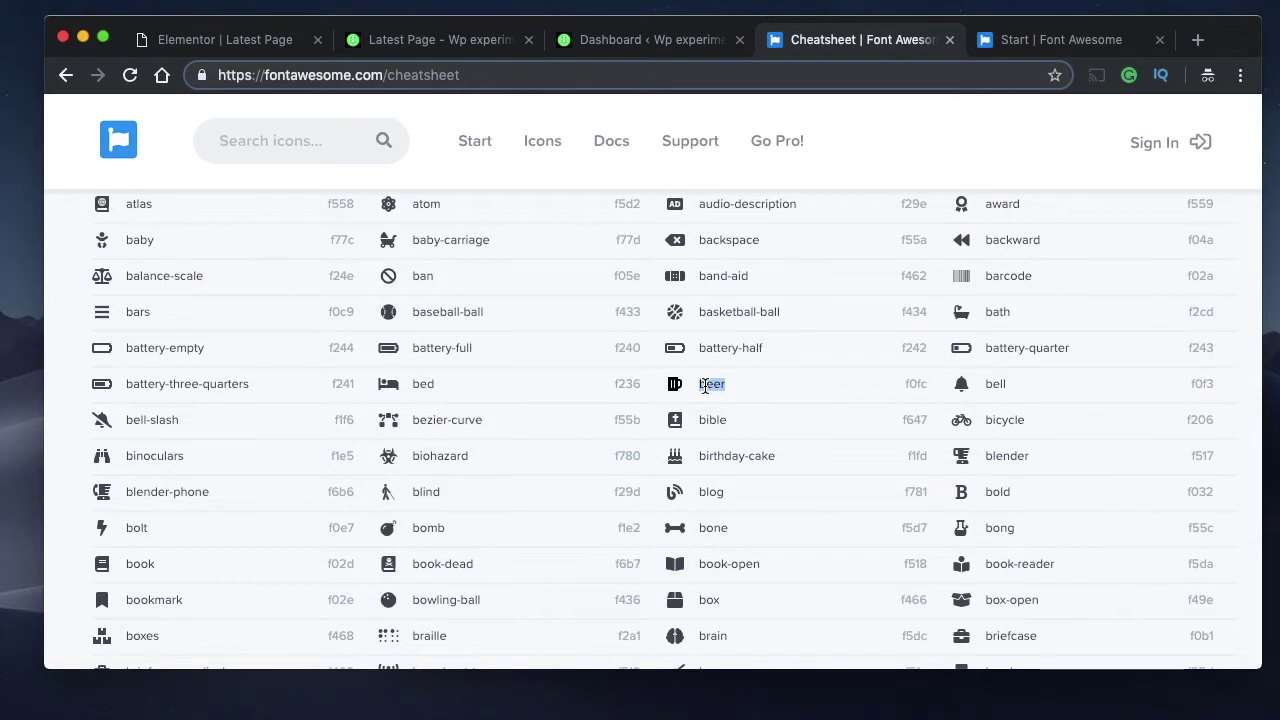
click(229, 40)
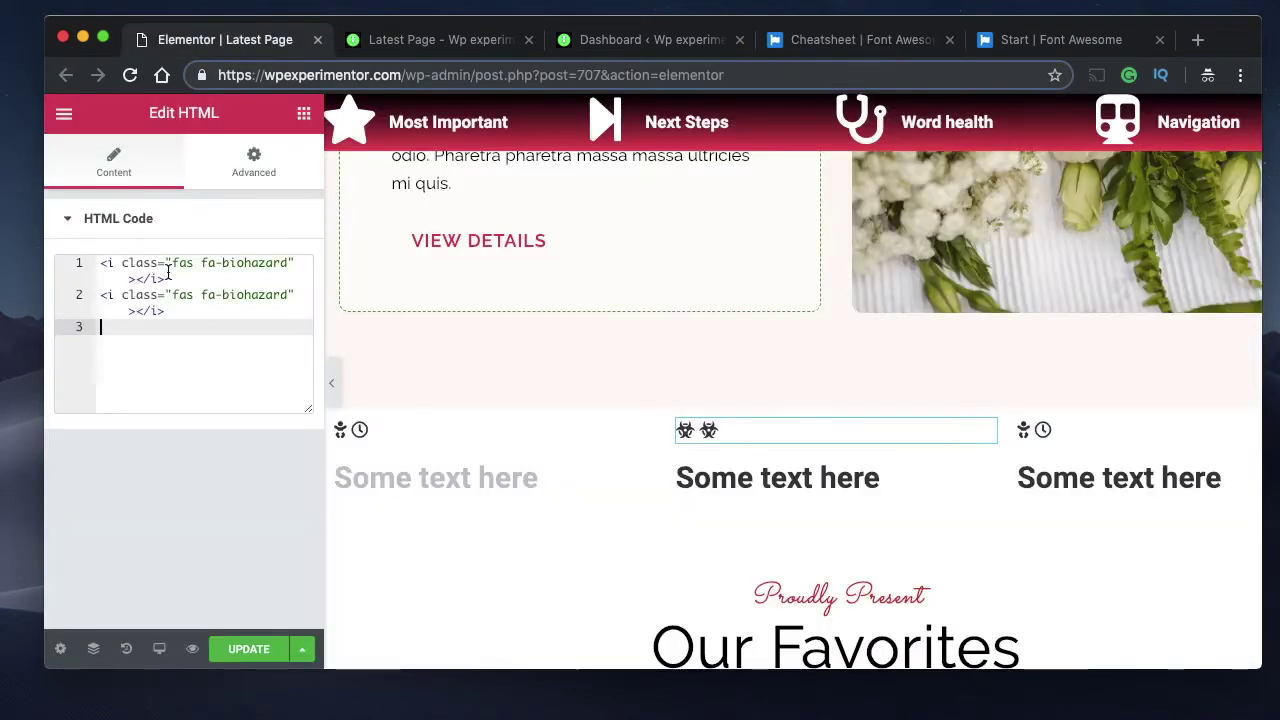
click(223, 296)
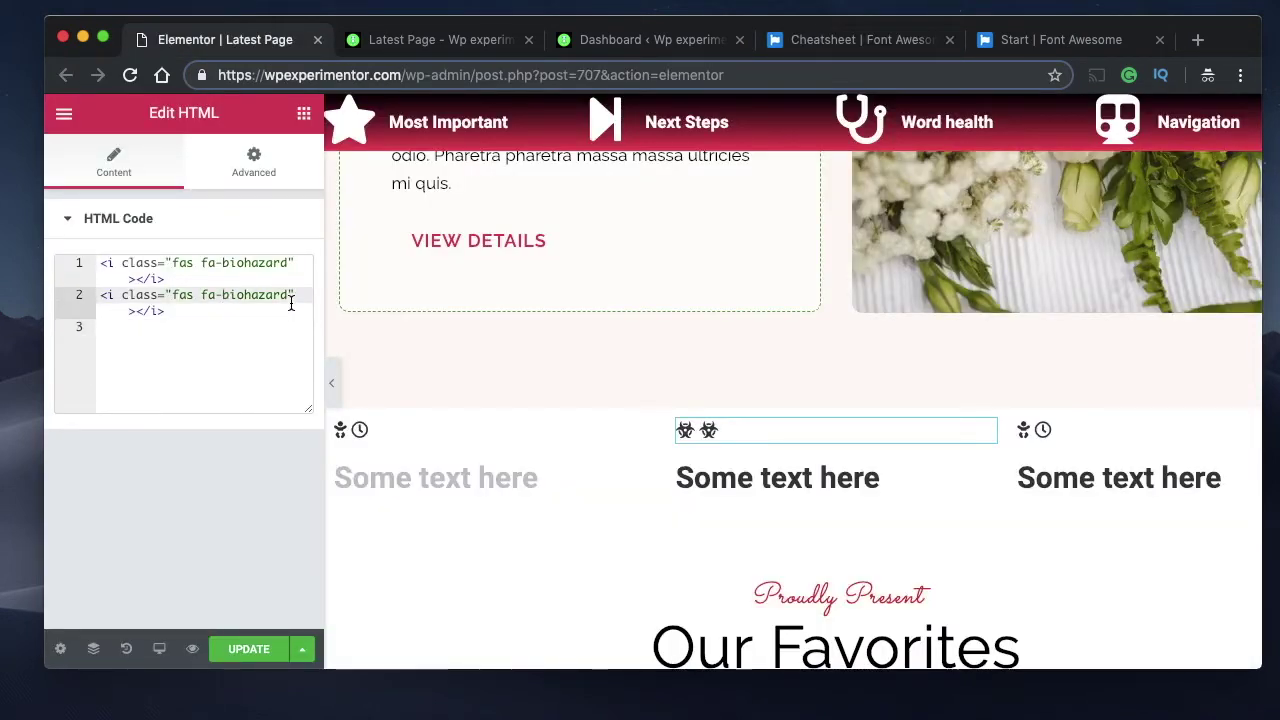
double_click(258, 295)
key(super+v)
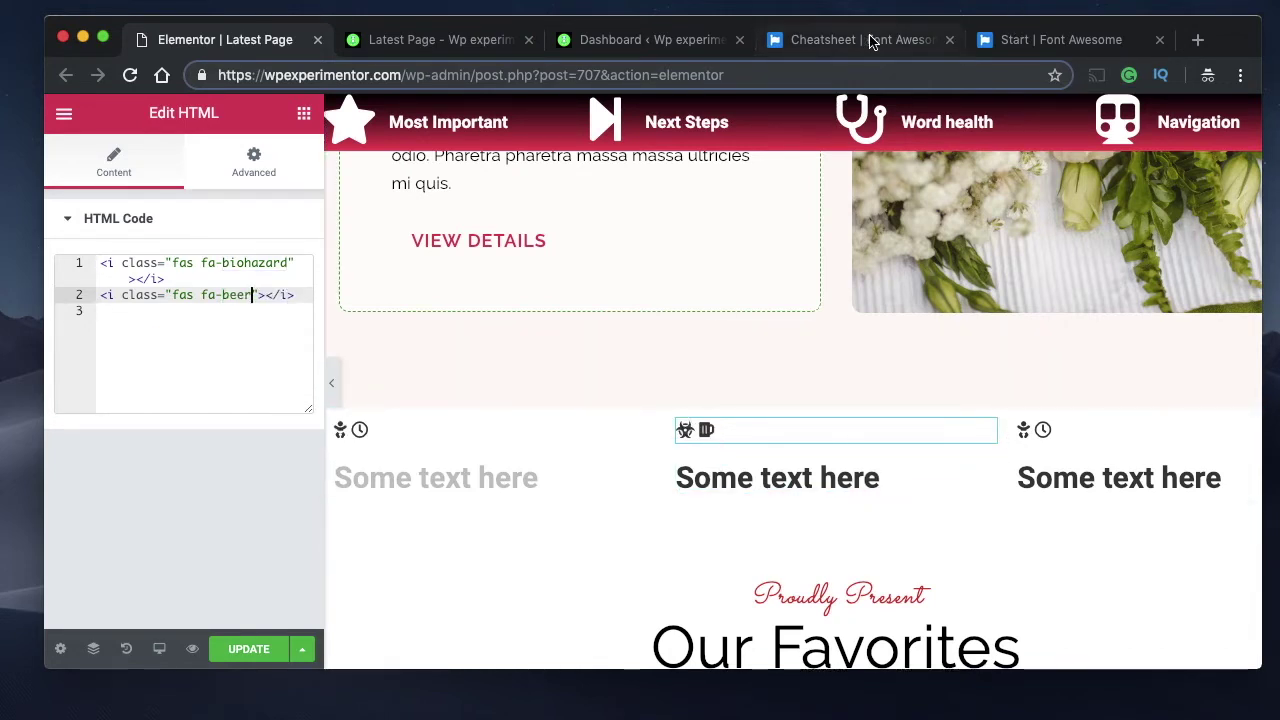
In the third column's HTML, replace 'clock' on line 2 with 'bookmark' copied from the cheatsheet
click(1040, 432)
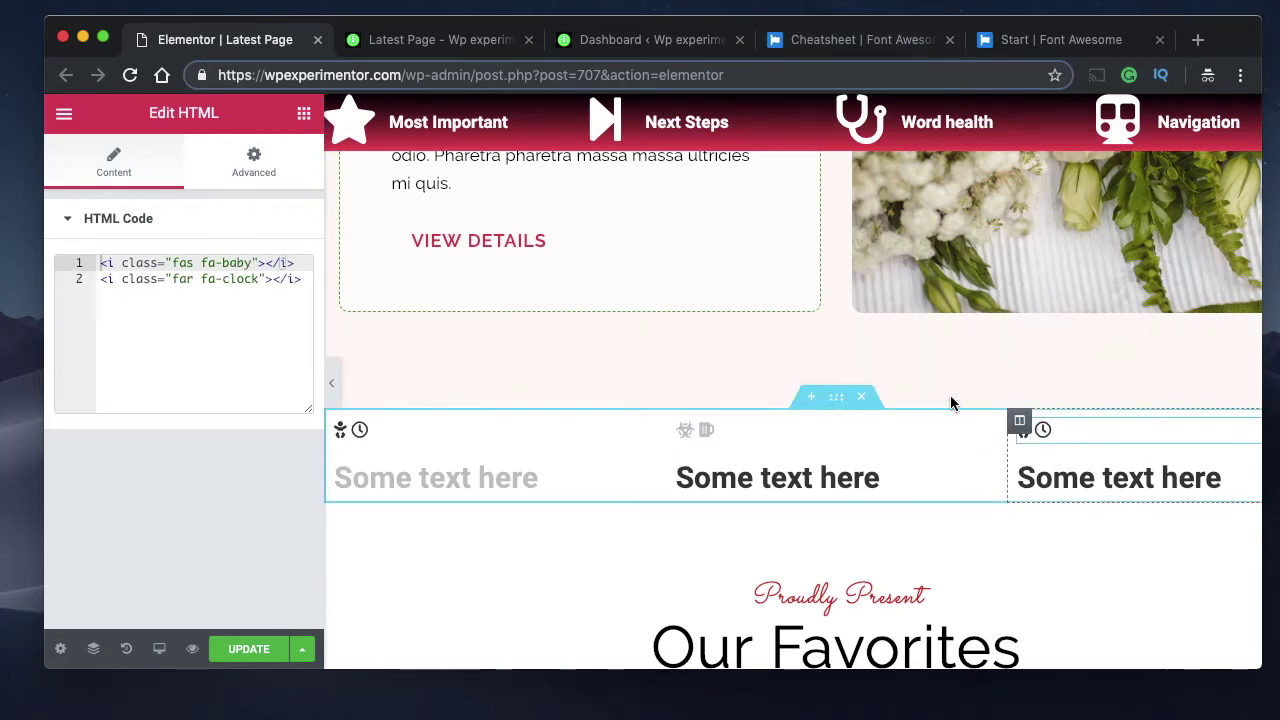
double_click(236, 263)
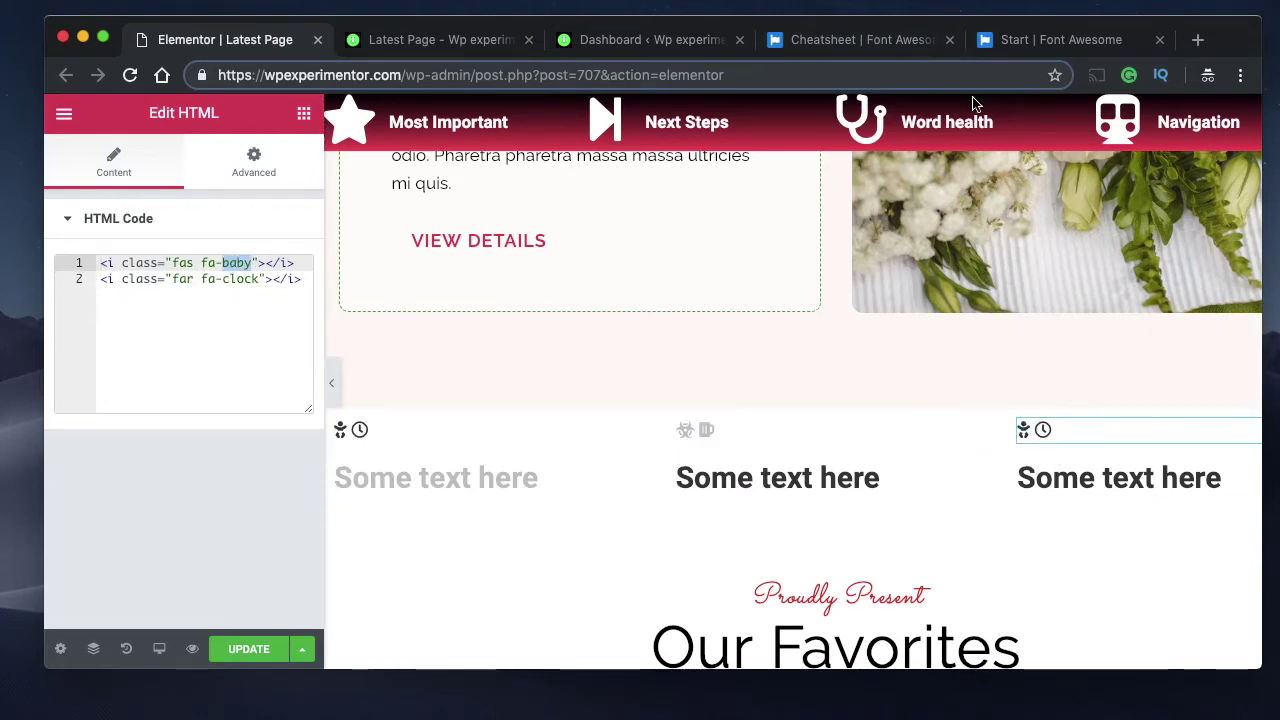
click(874, 45)
scroll(542, 463, down, 3)
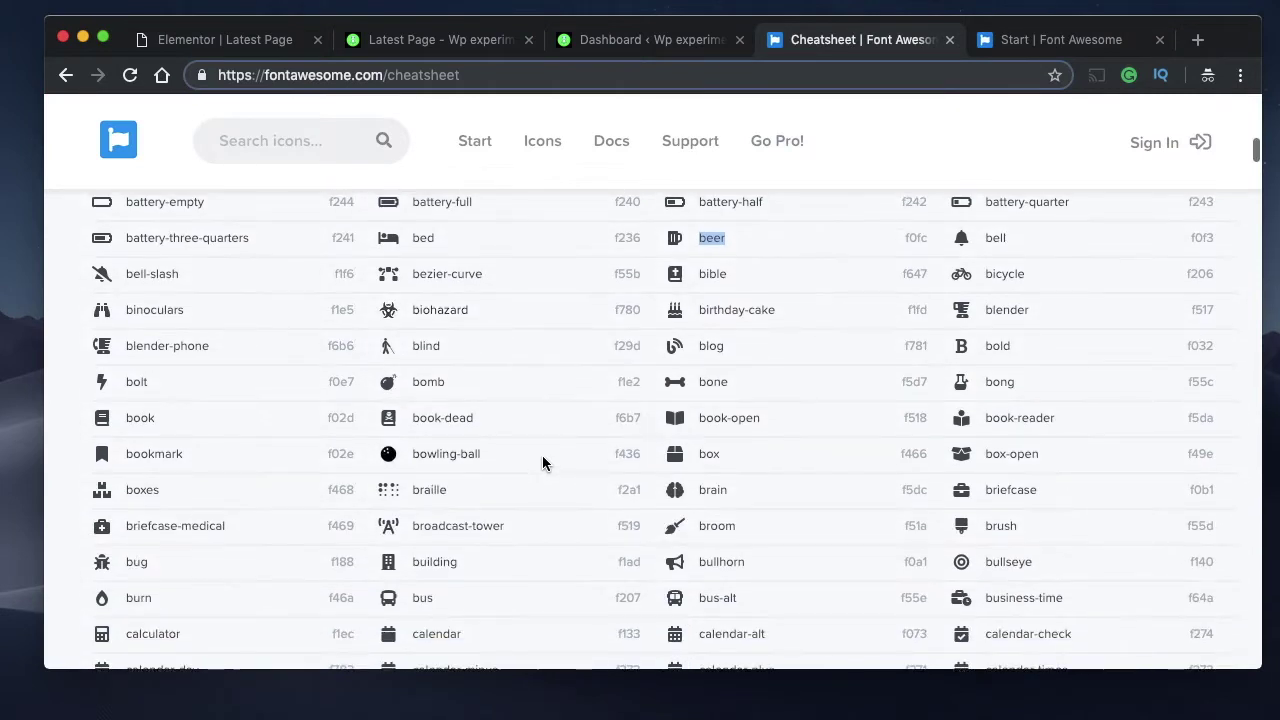
double_click(422, 382)
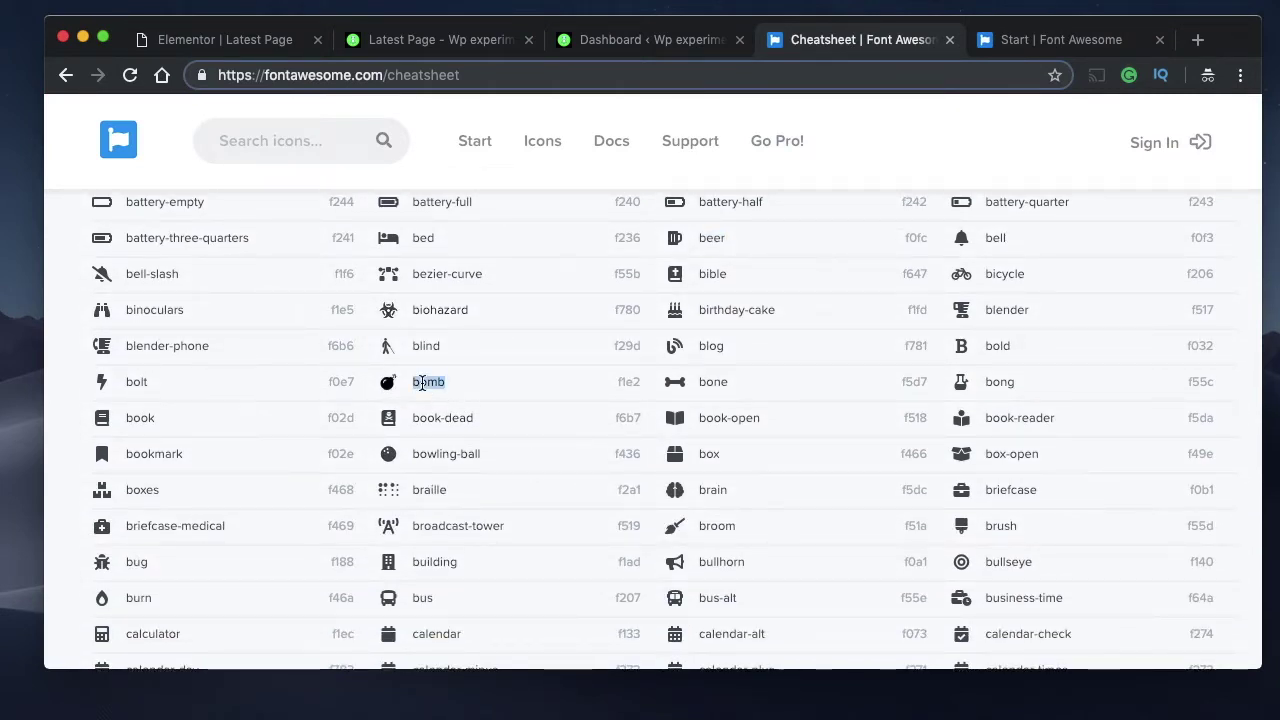
double_click(160, 456)
key(super+c)
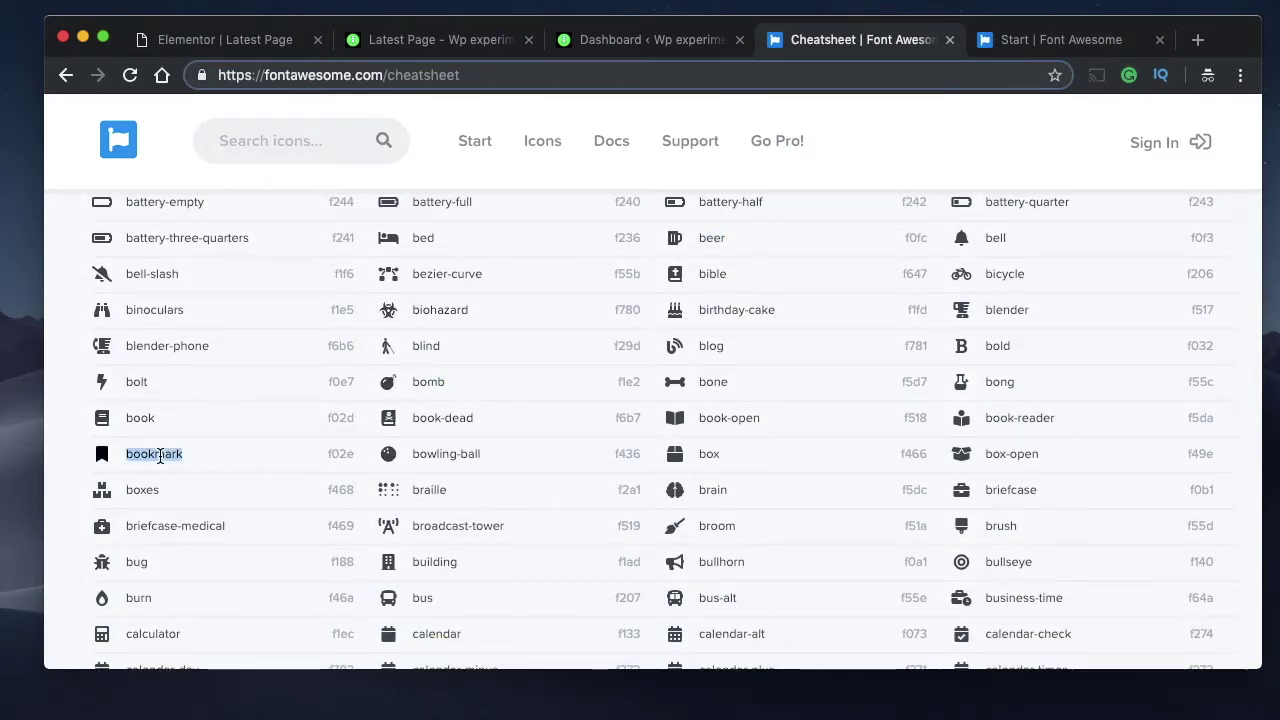
click(230, 40)
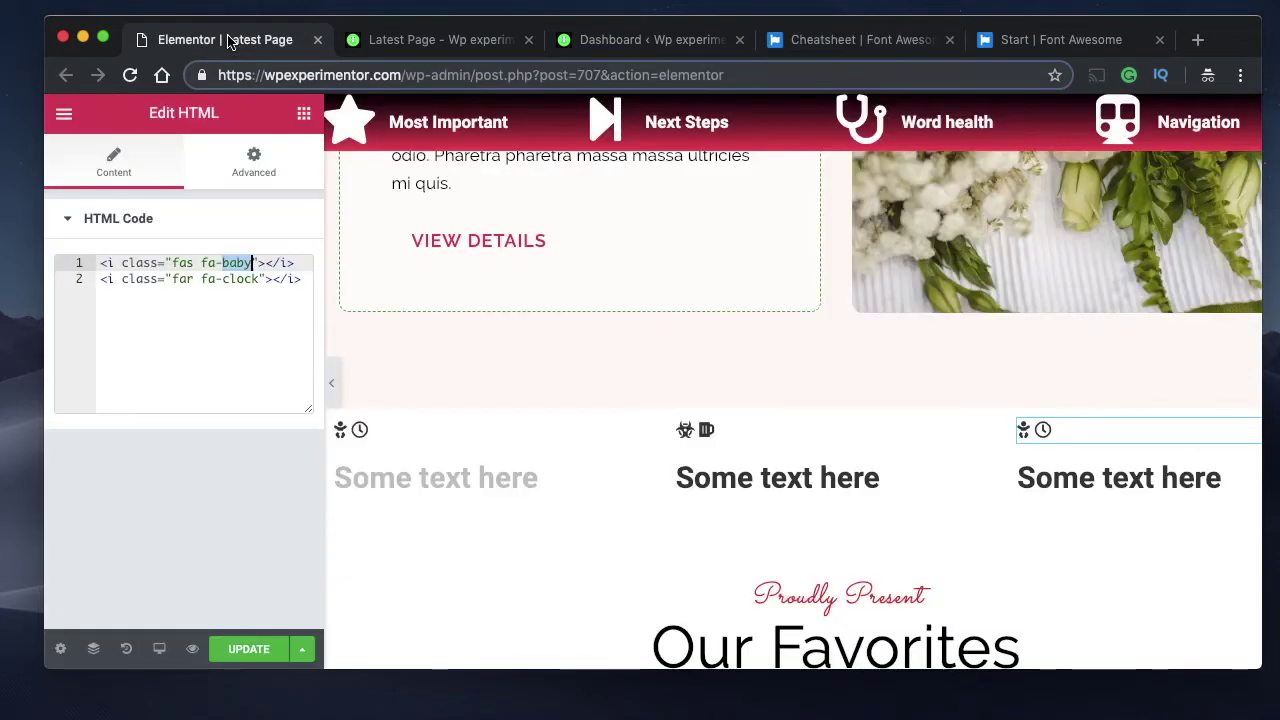
click(224, 281)
drag(226, 287, 258, 284)
key(super+v)
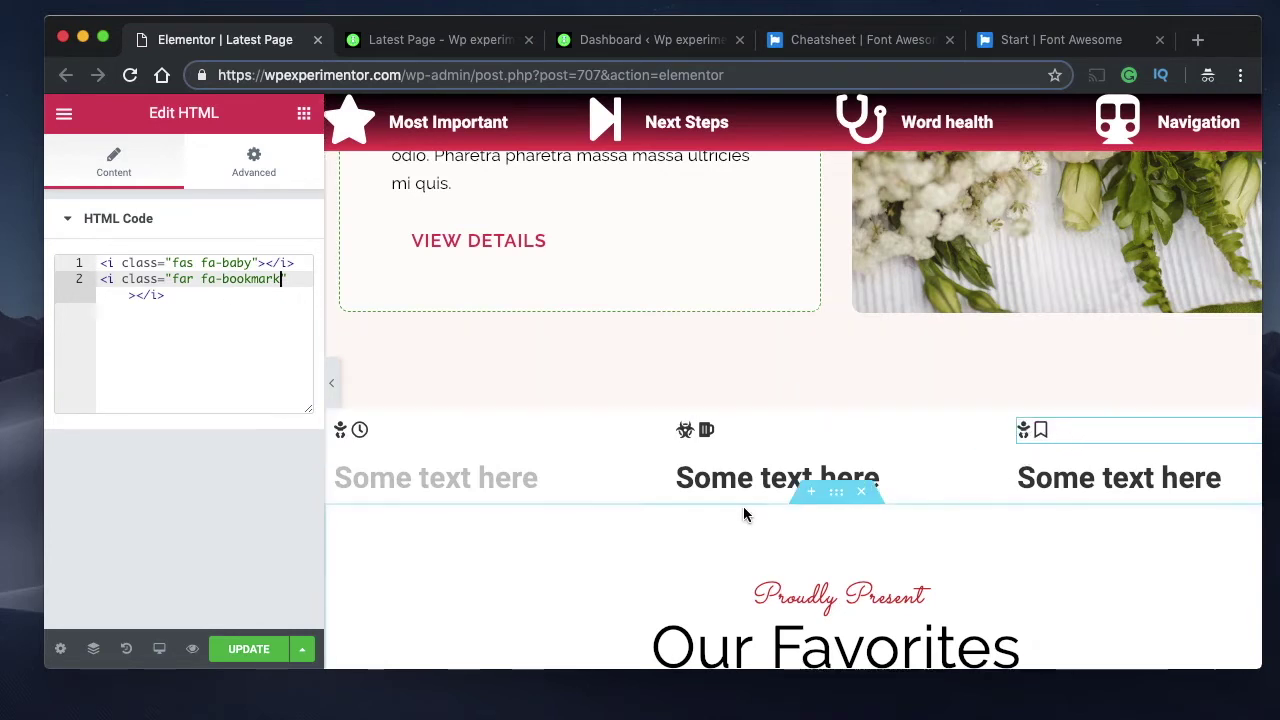
click(198, 306)
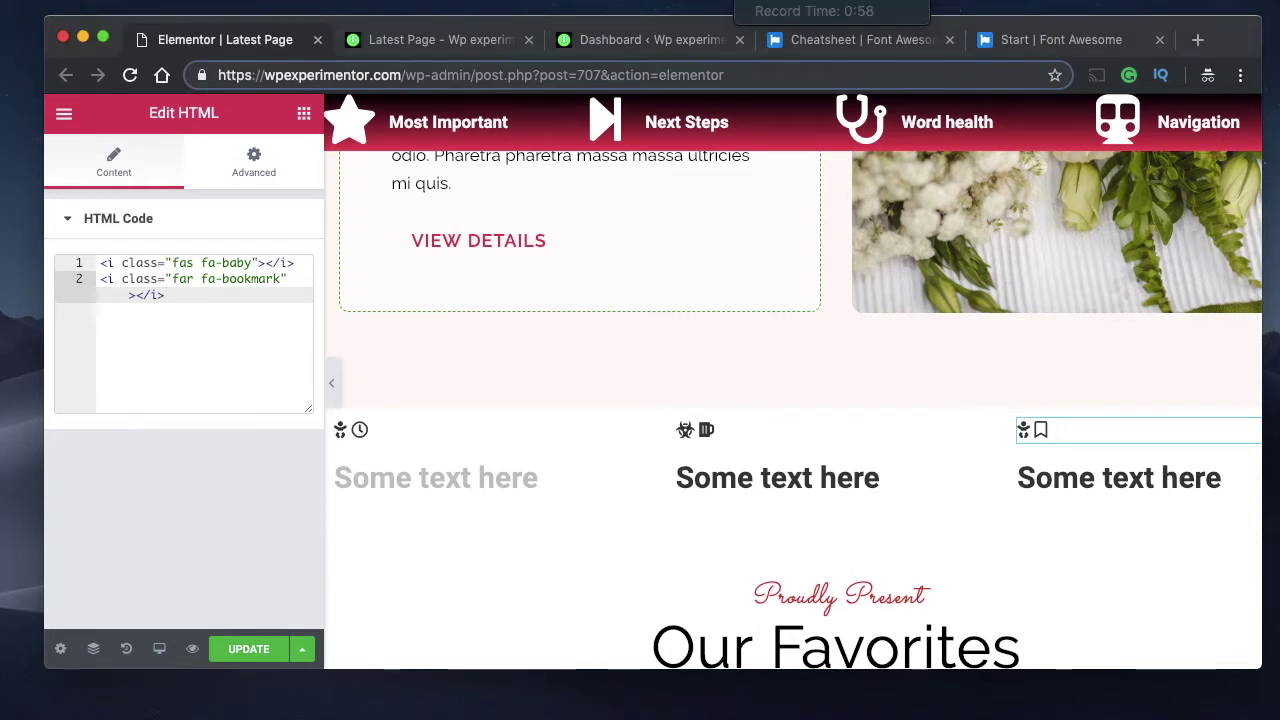
Undo the last code change and open the first column's clock widget code
key(super+z)
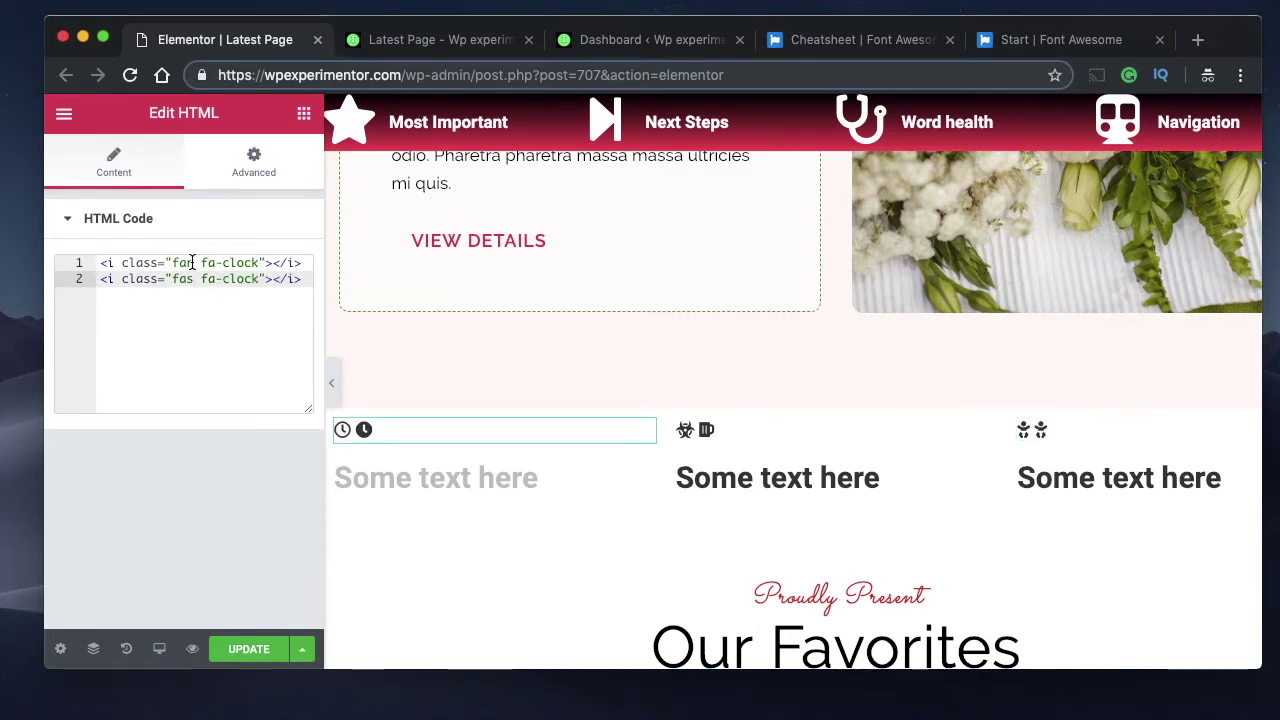
click(200, 263)
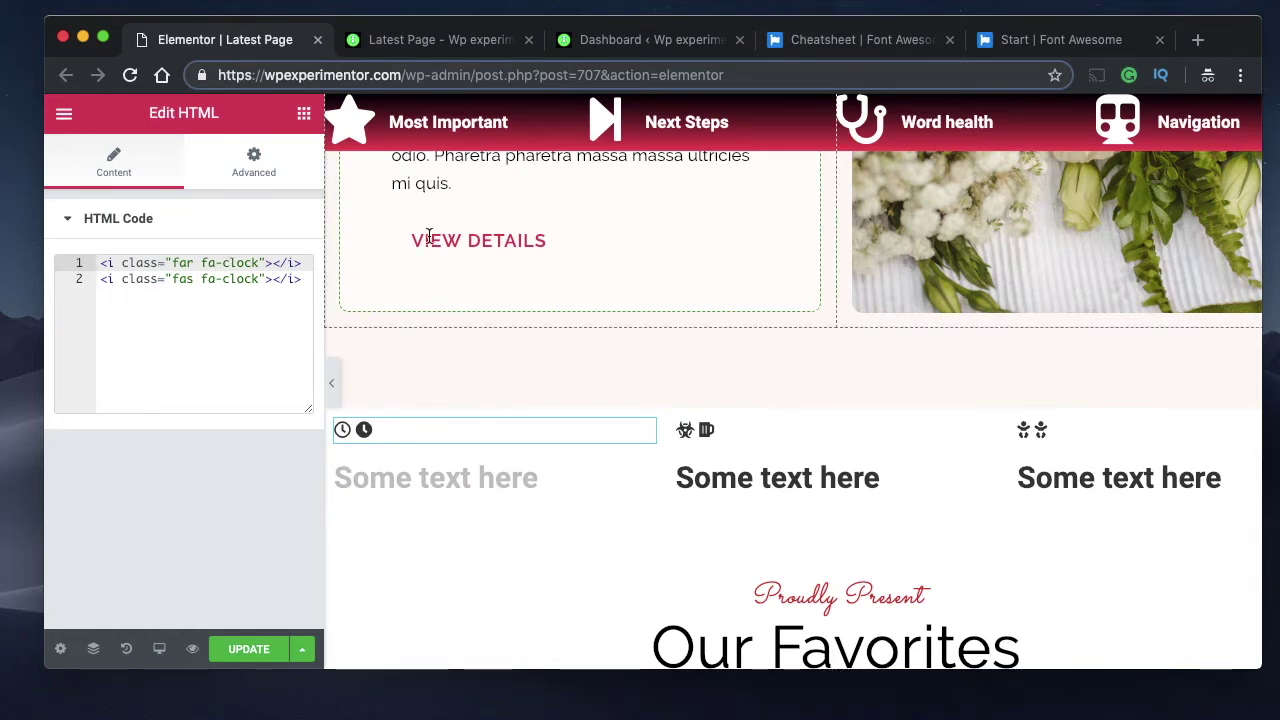
double_click(241, 279)
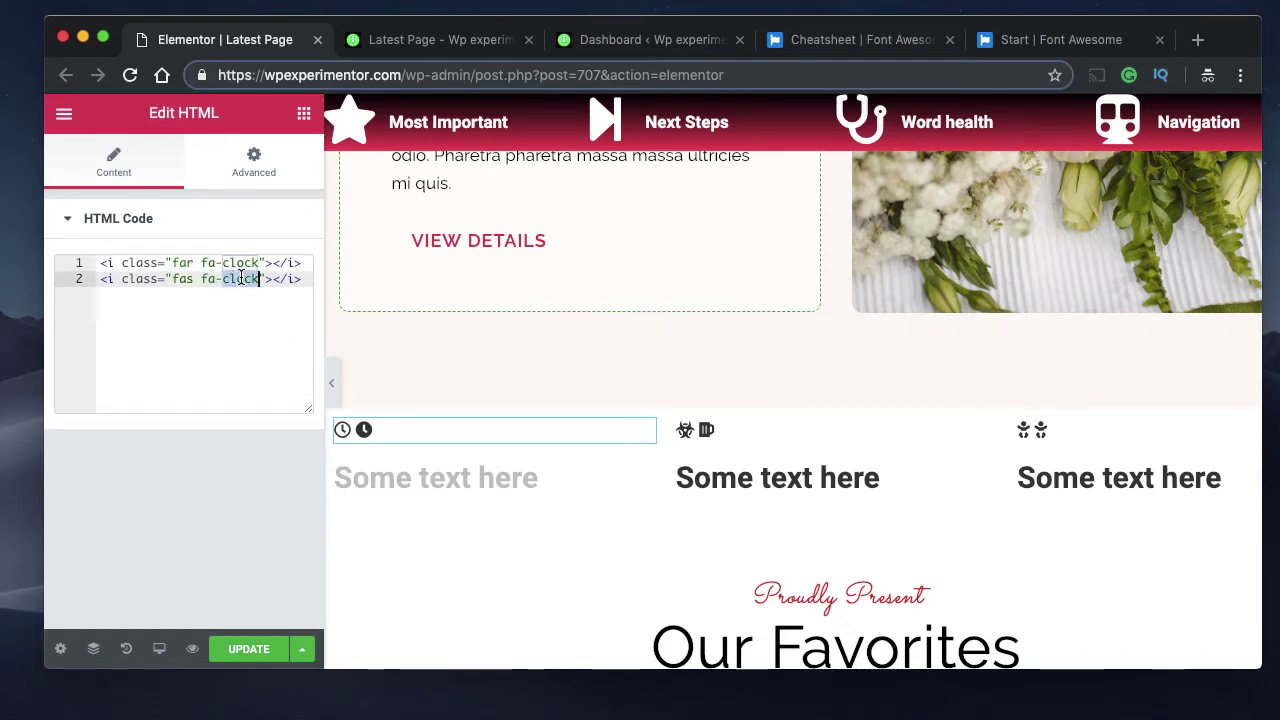
double_click(183, 279)
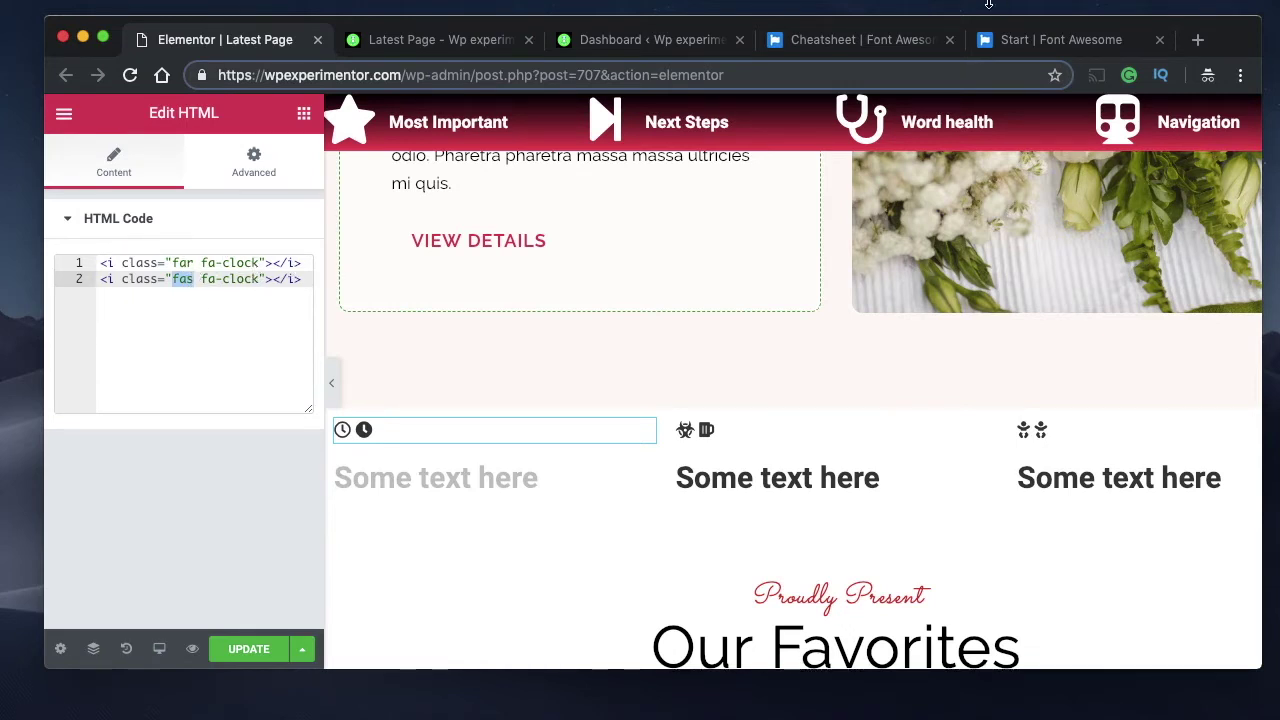
Check the Font Awesome cheatsheet, then return and examine the second clock line's code
click(880, 42)
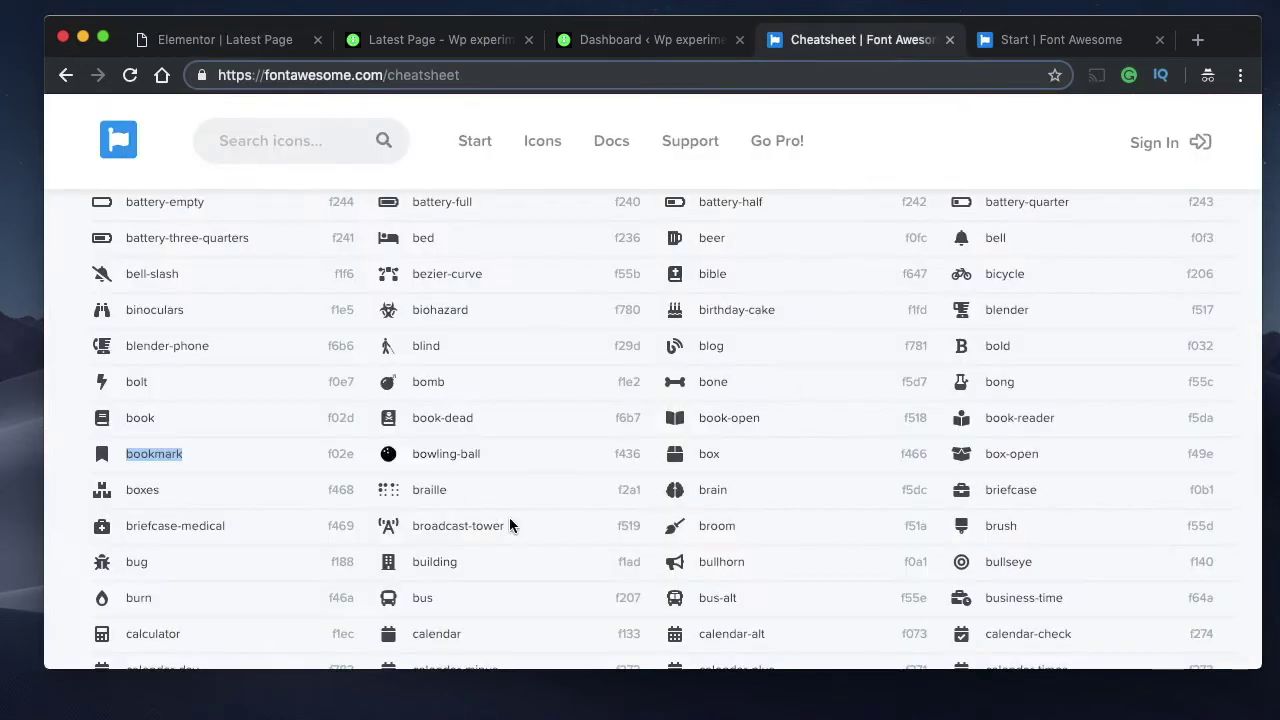
scroll(437, 428, down, 3)
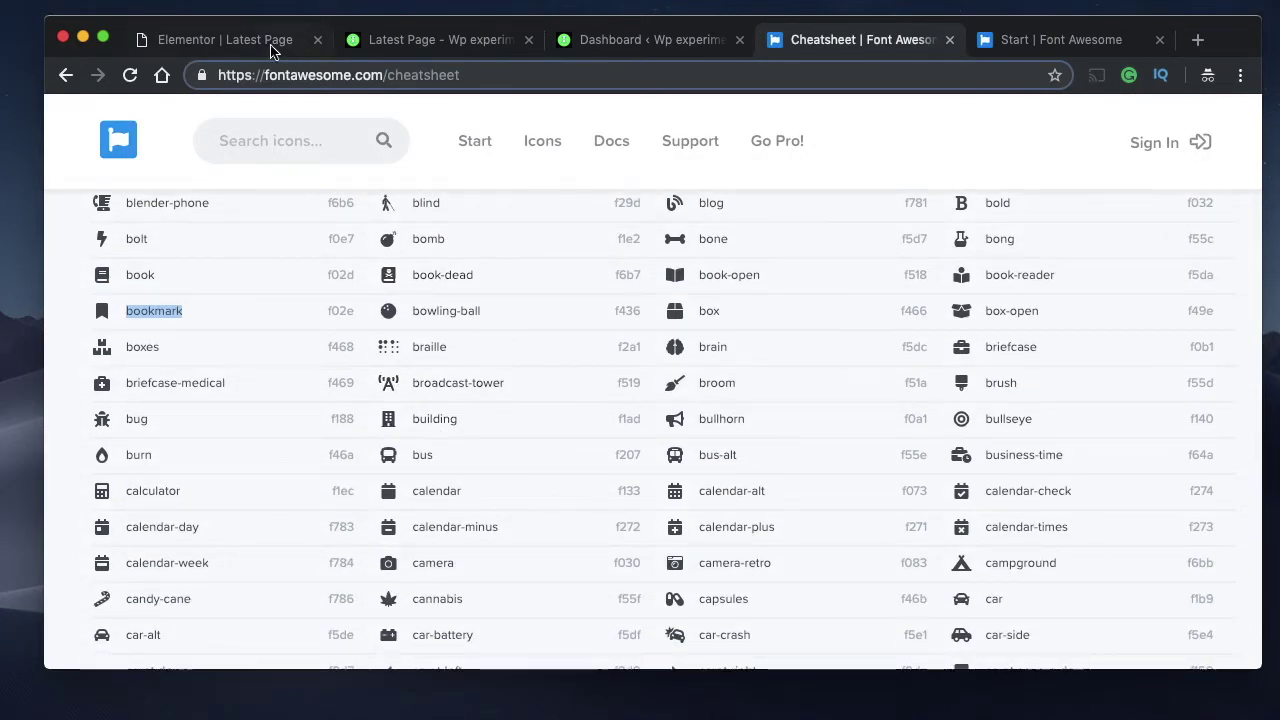
click(245, 43)
click(157, 283)
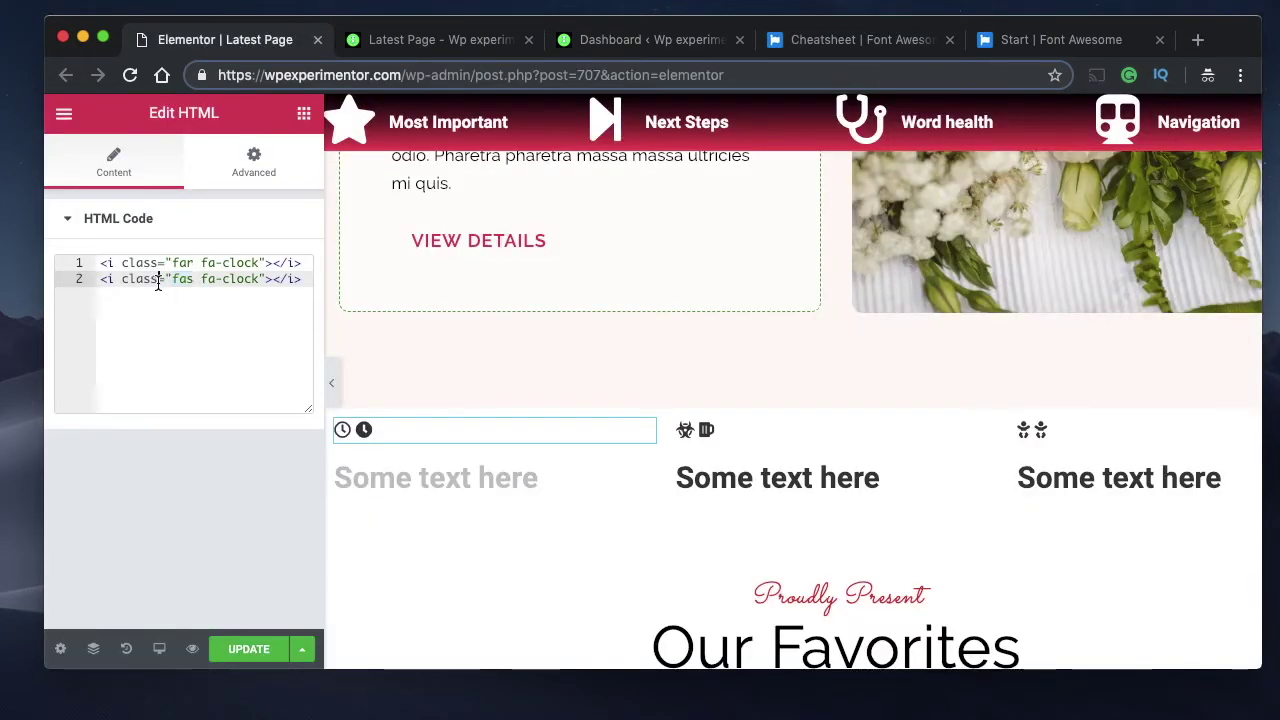
double_click(157, 283)
triple_click(157, 283)
double_click(157, 283)
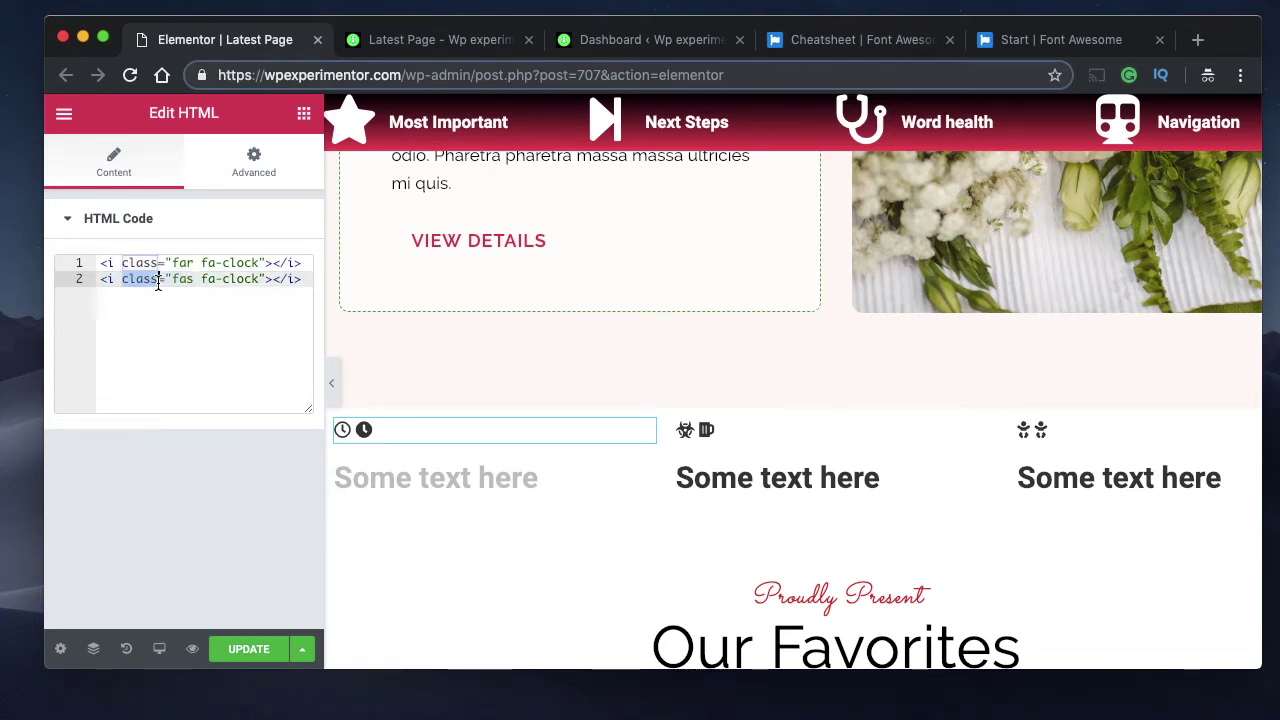
triple_click(157, 283)
triple_click(157, 283)
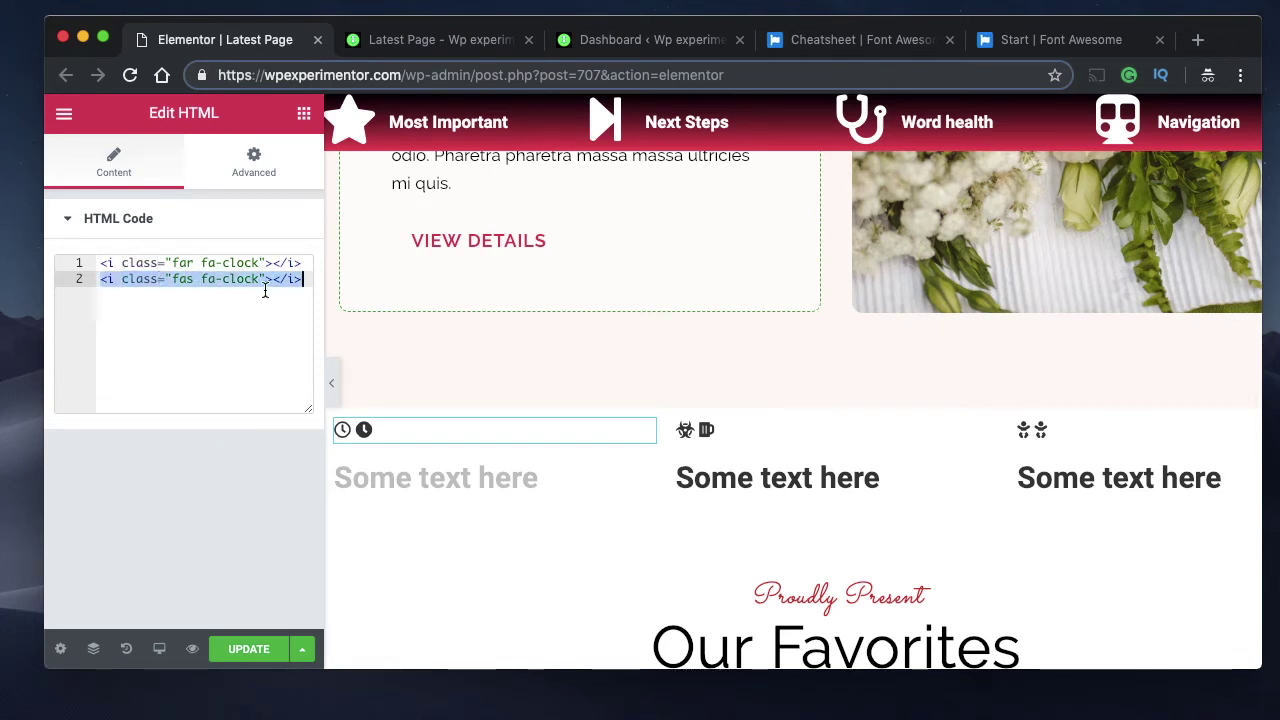
click(305, 279)
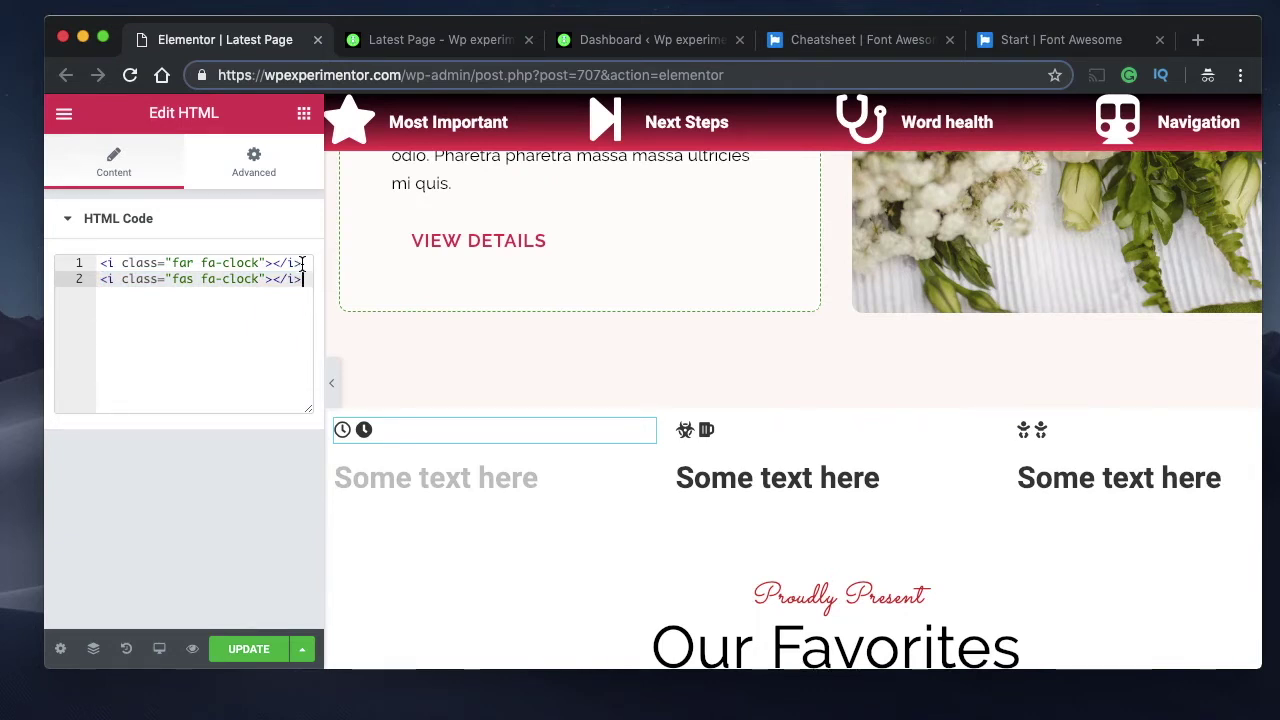
Examine the 'far fa-clock' line, briefly switching to the biohazard widget and back
click(299, 263)
double_click(190, 262)
triple_click(190, 262)
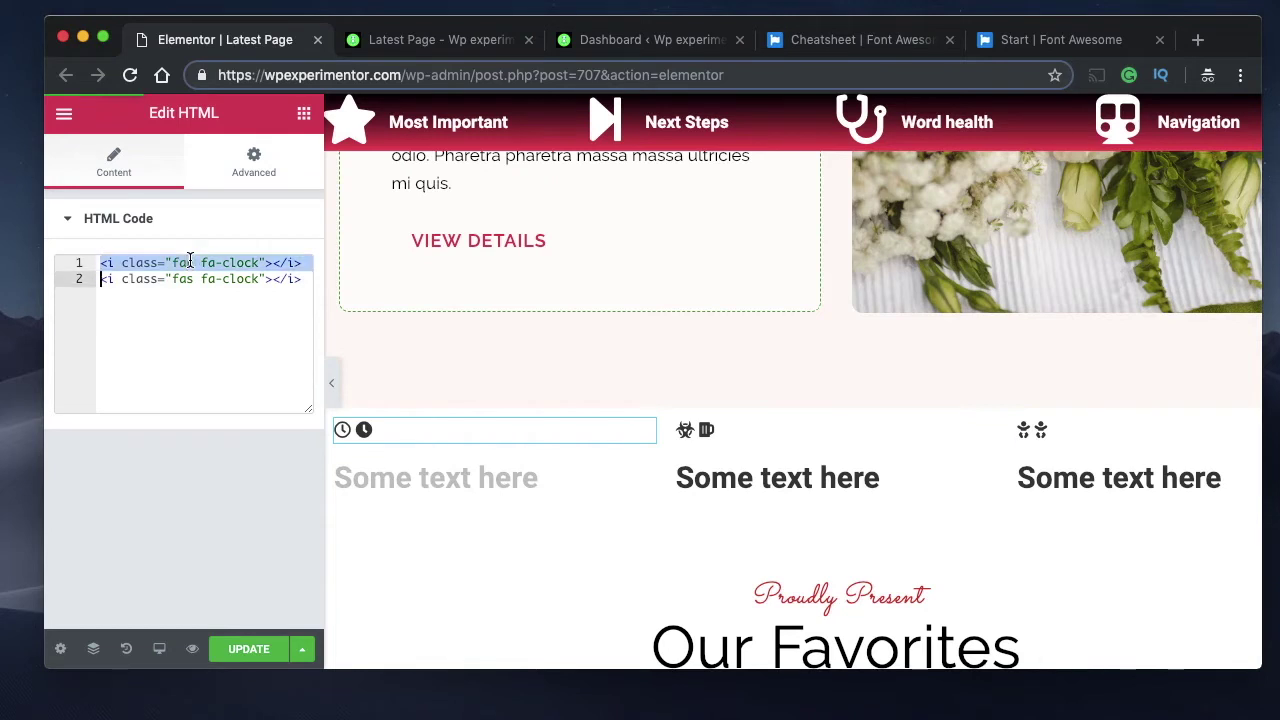
click(720, 425)
click(432, 429)
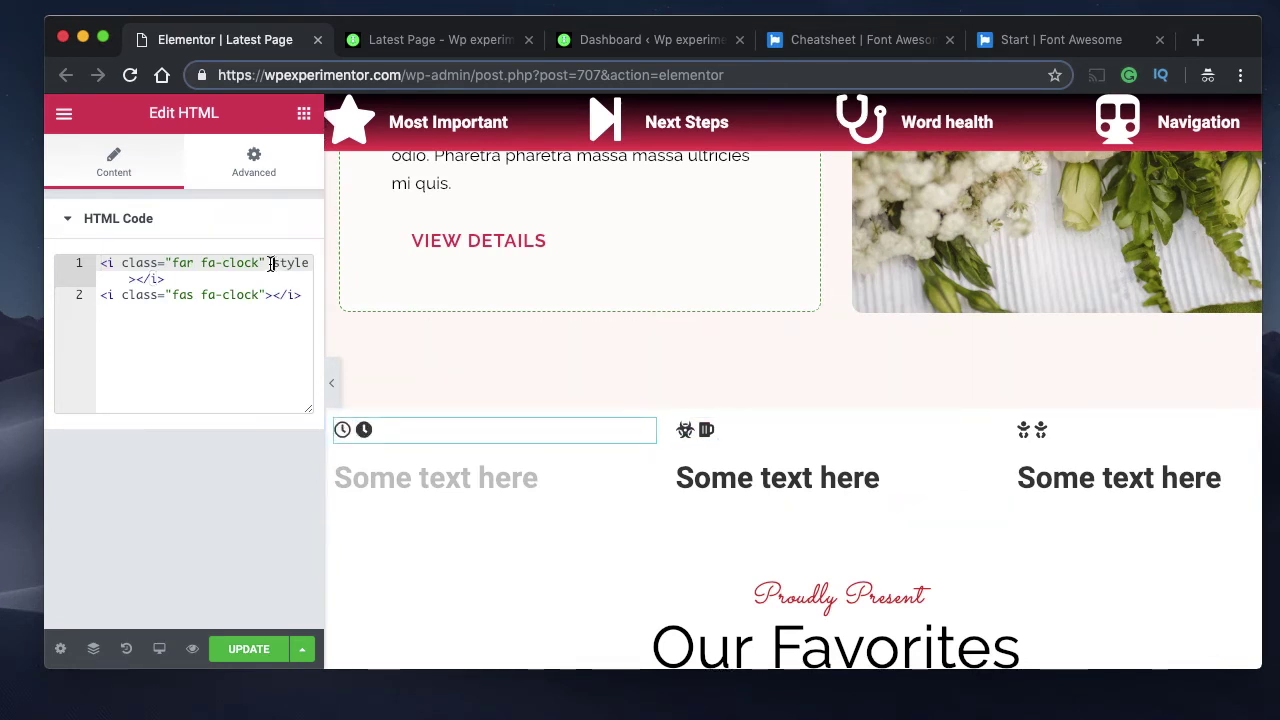
Complete the first clock's attribute as style="color:blue;"
shift+click(136, 281)
key(Left)
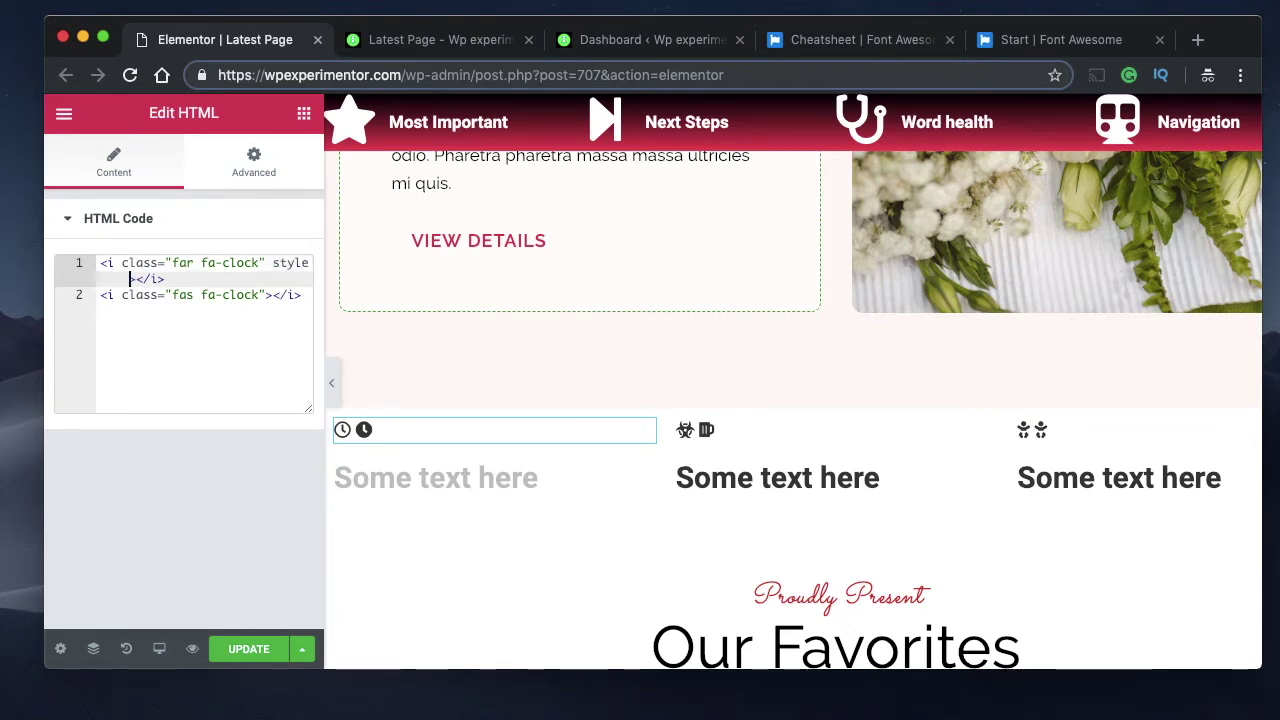
key(Right)
key(Right)
text(=")
text(color)
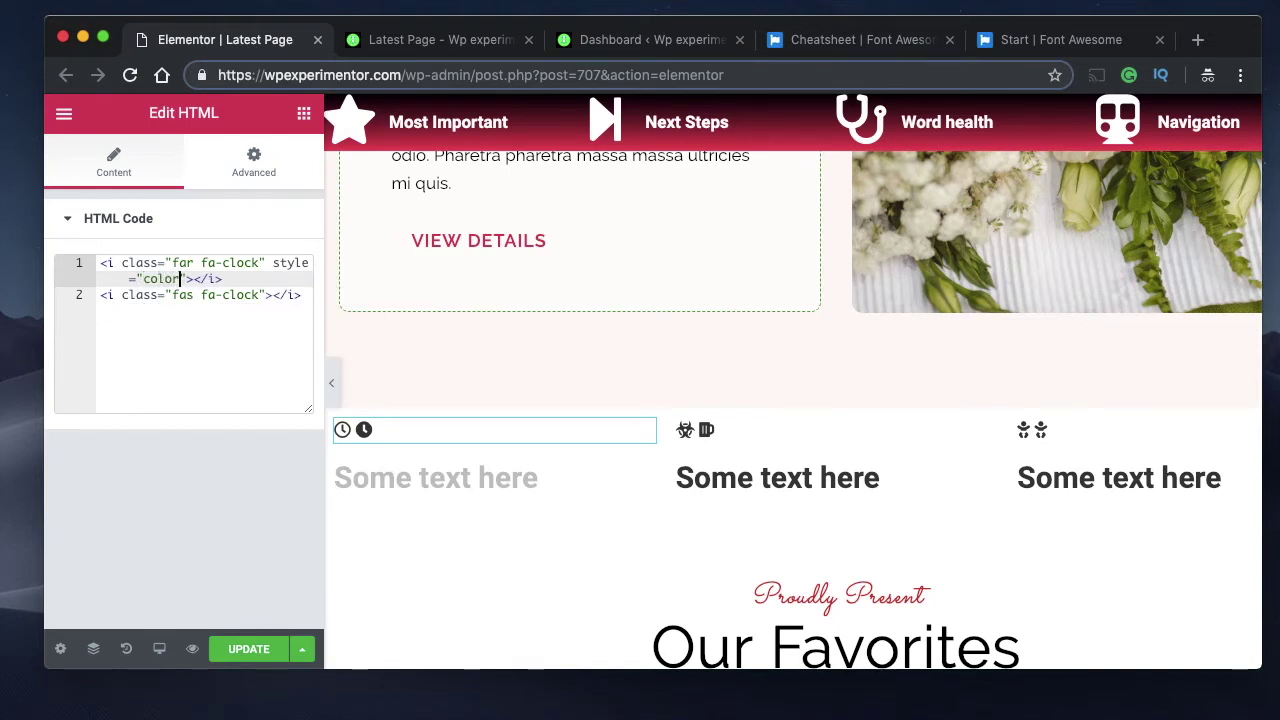
text(:blue)
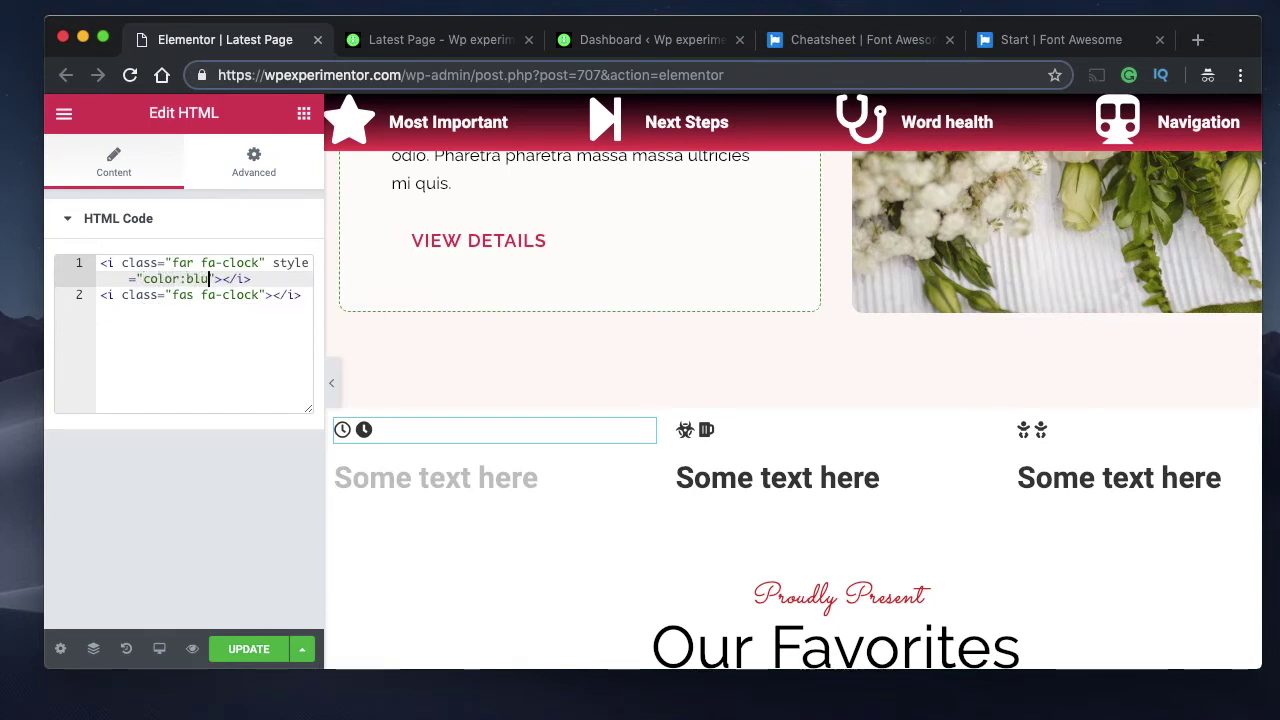
text(;)
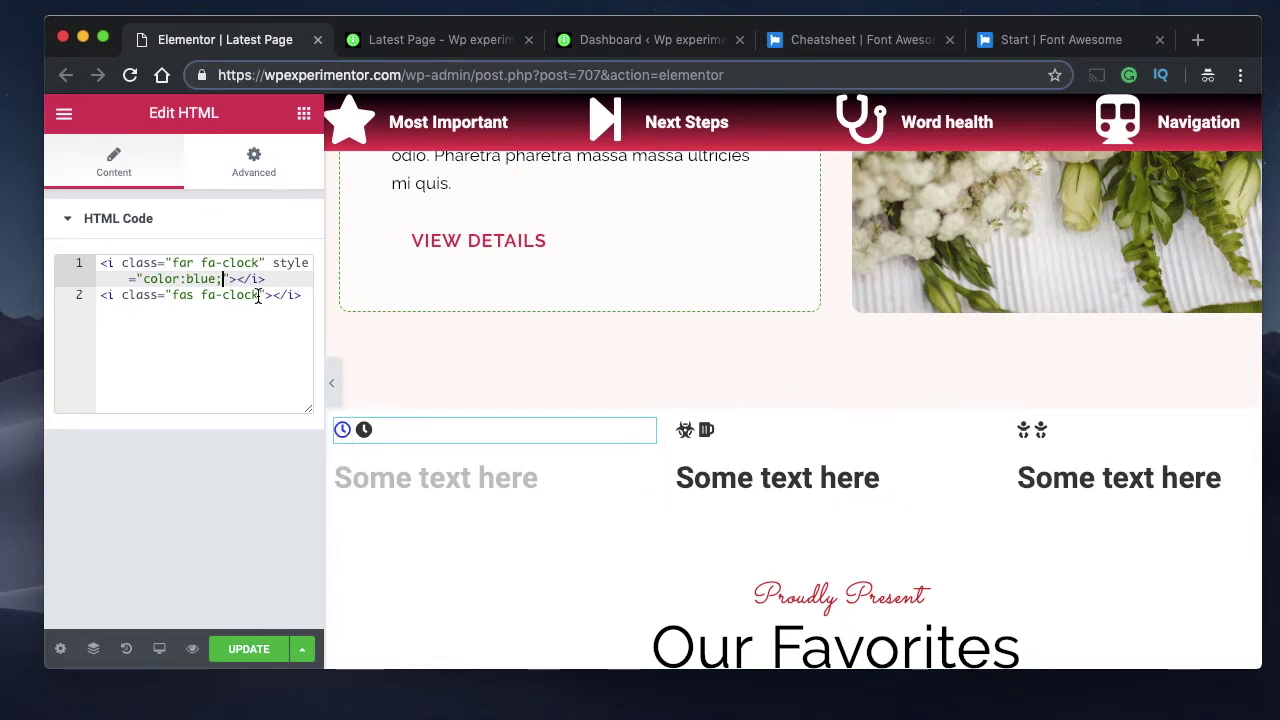
Copy the colour style onto the second clock and change it to color:red
drag(272, 263, 215, 279)
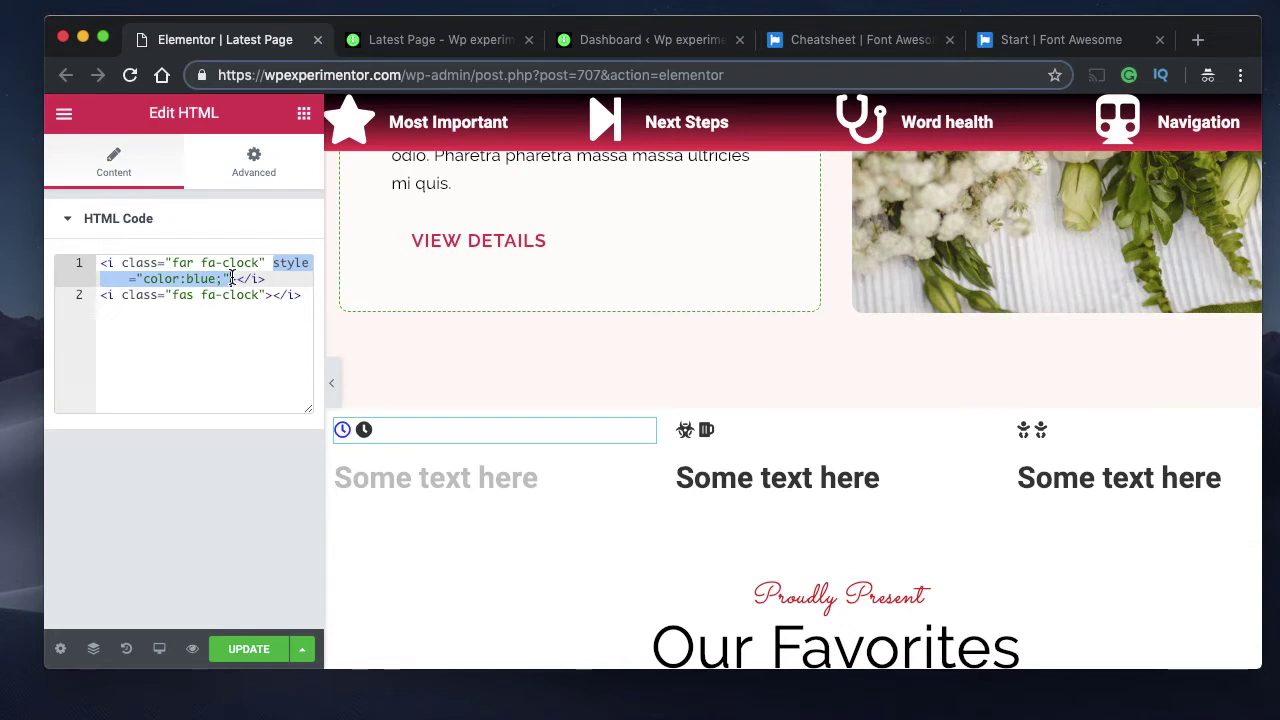
click(266, 294)
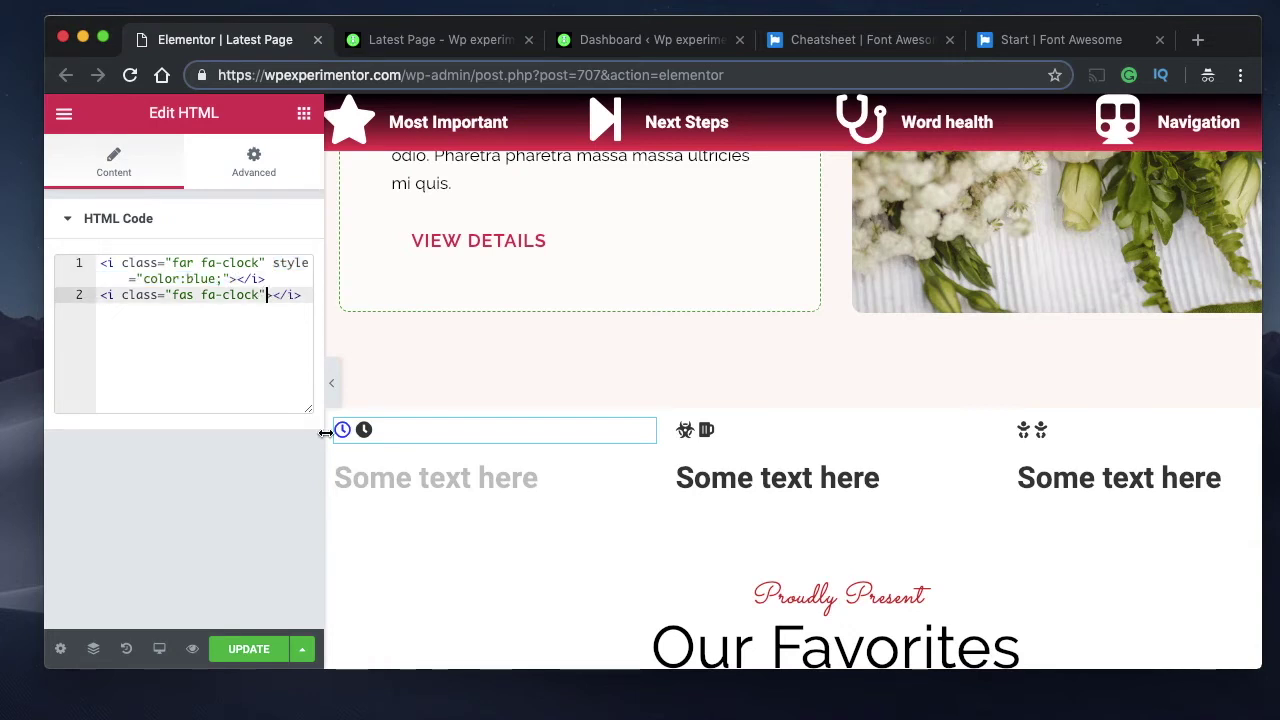
text(style="color:blue;")
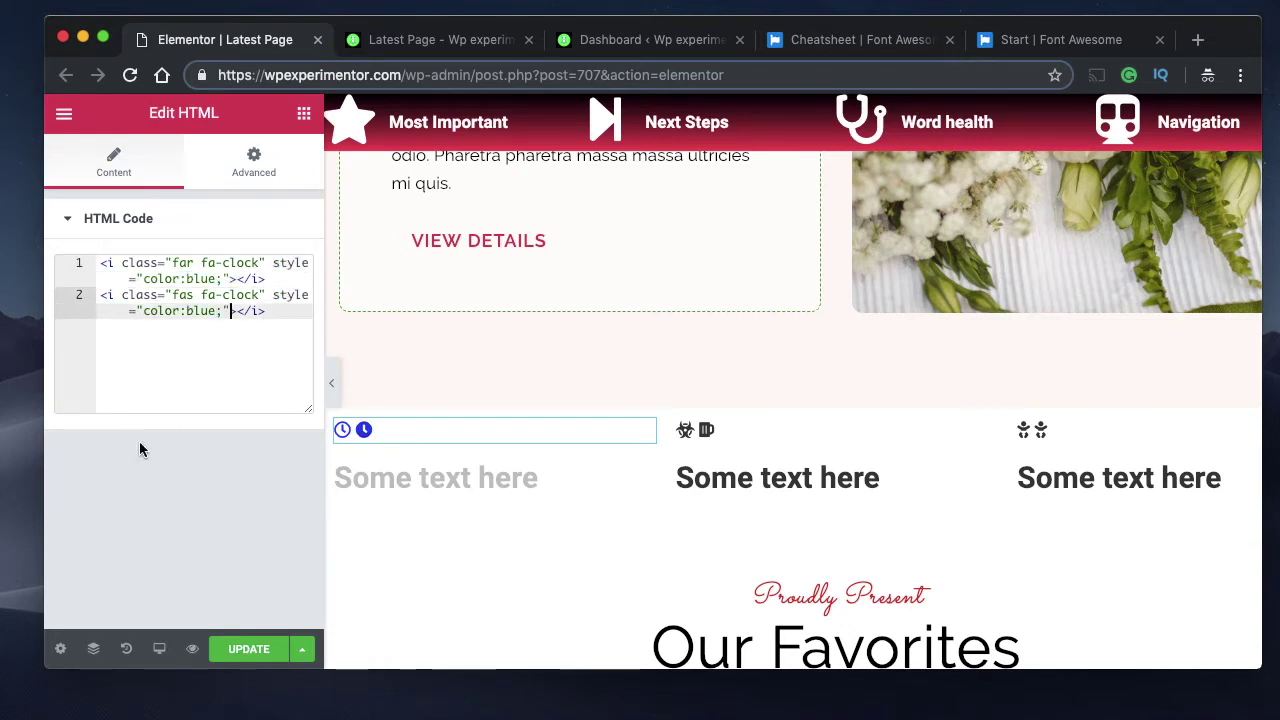
double_click(204, 311)
text(red)
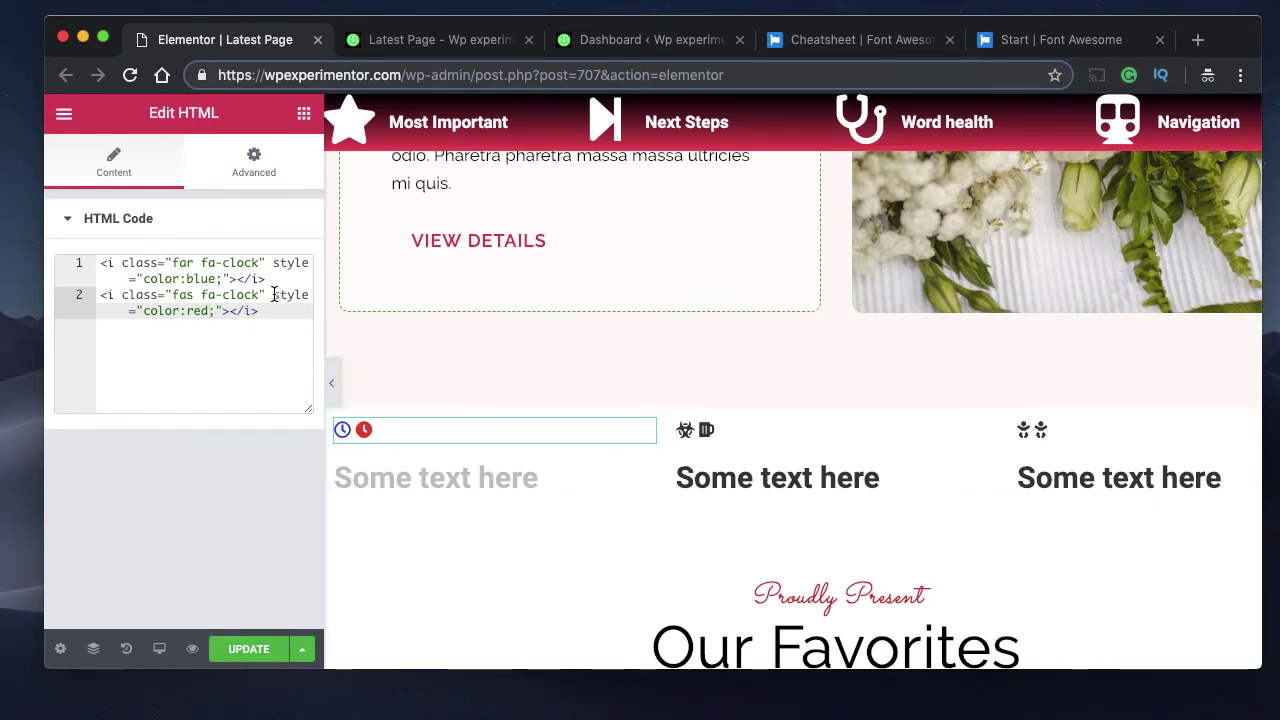
shift+click(223, 311)
key(super+c)
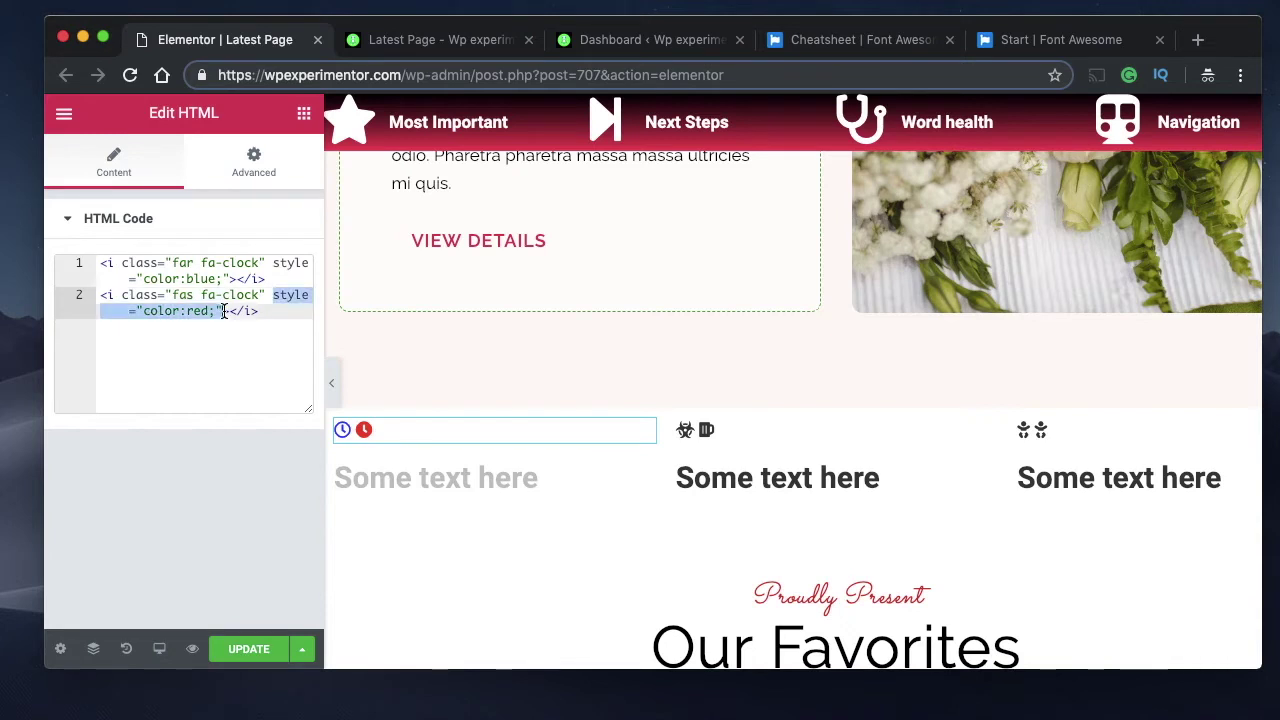
Paste style="color:red;" onto the biohazard and beer icons in the middle widget
click(700, 440)
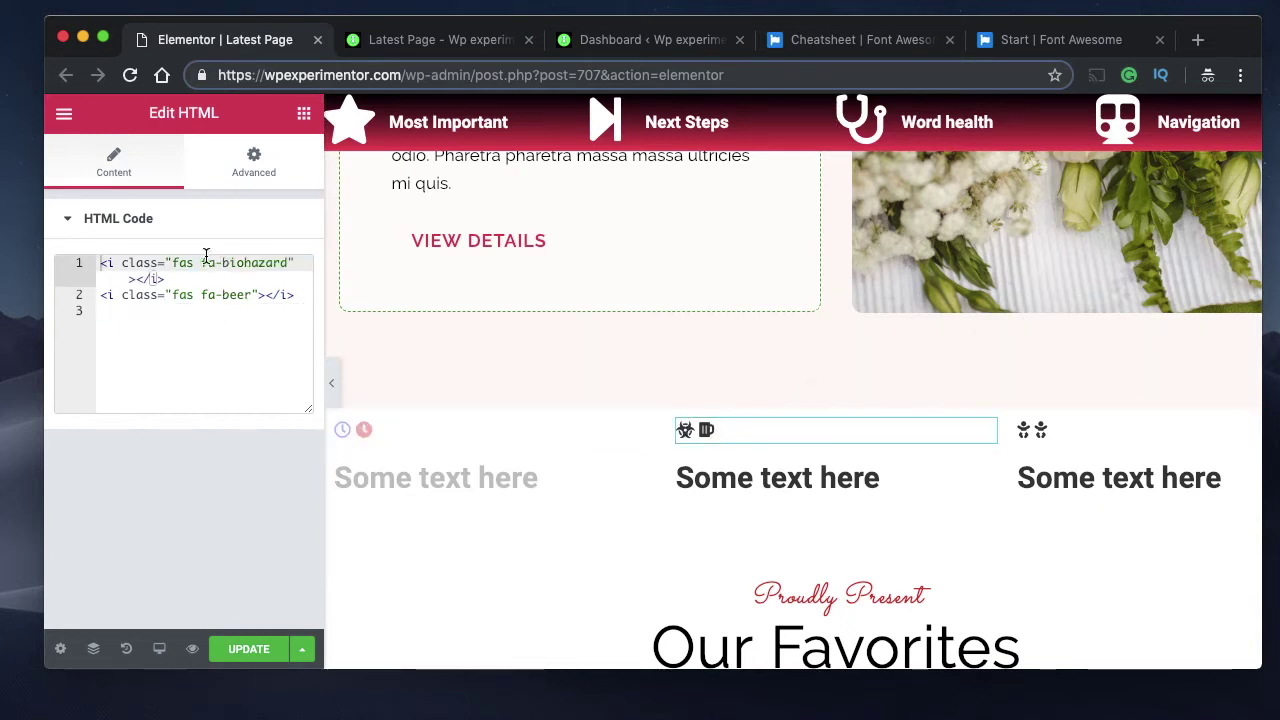
click(127, 279)
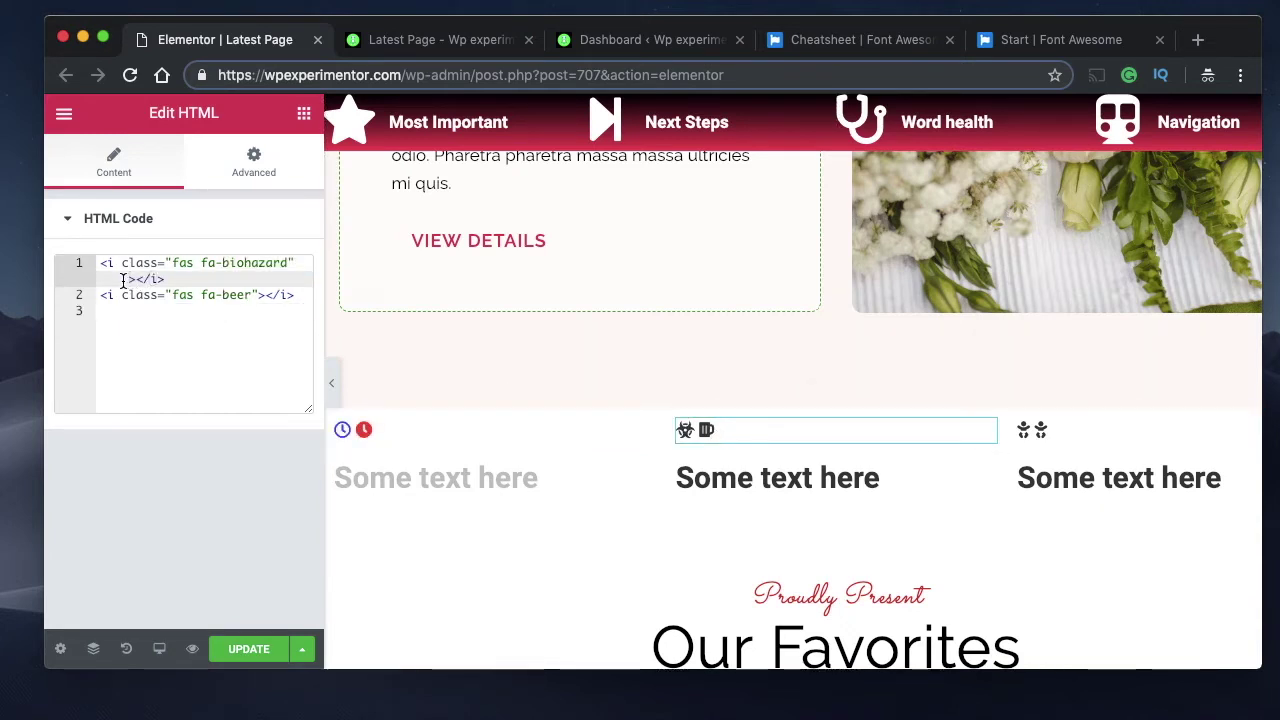
key(super+v)
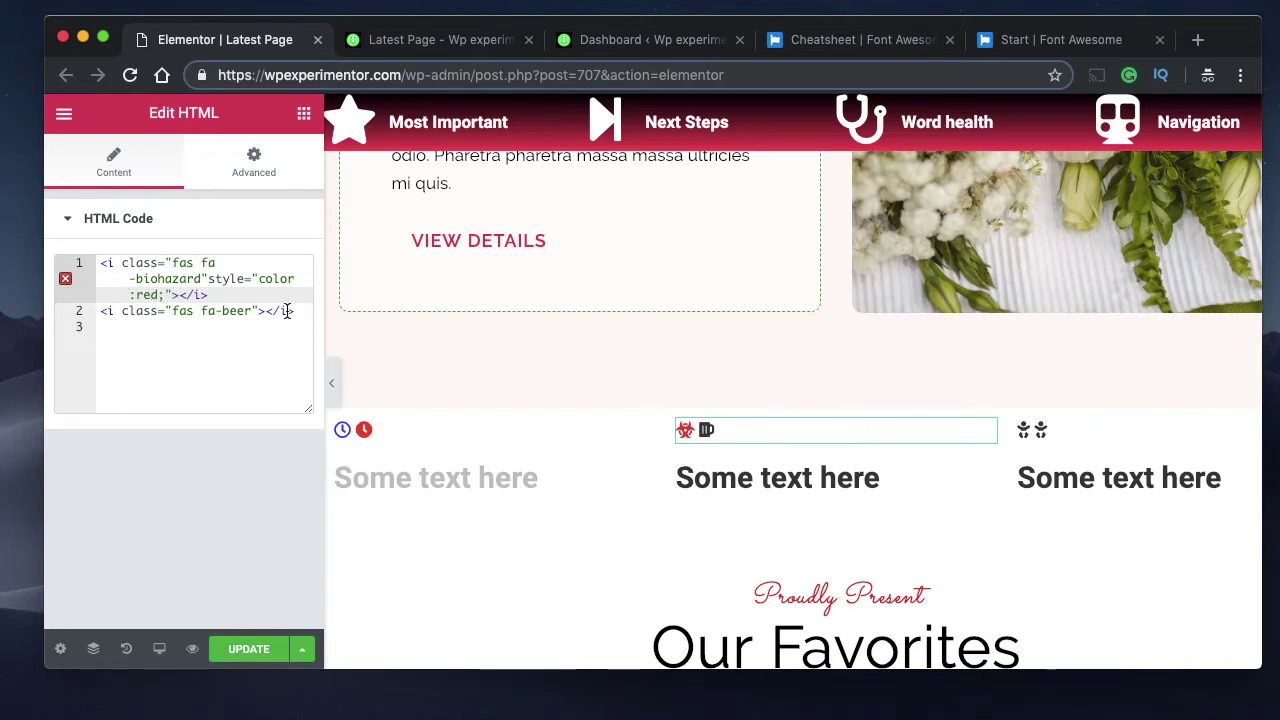
click(259, 311)
key(super+v)
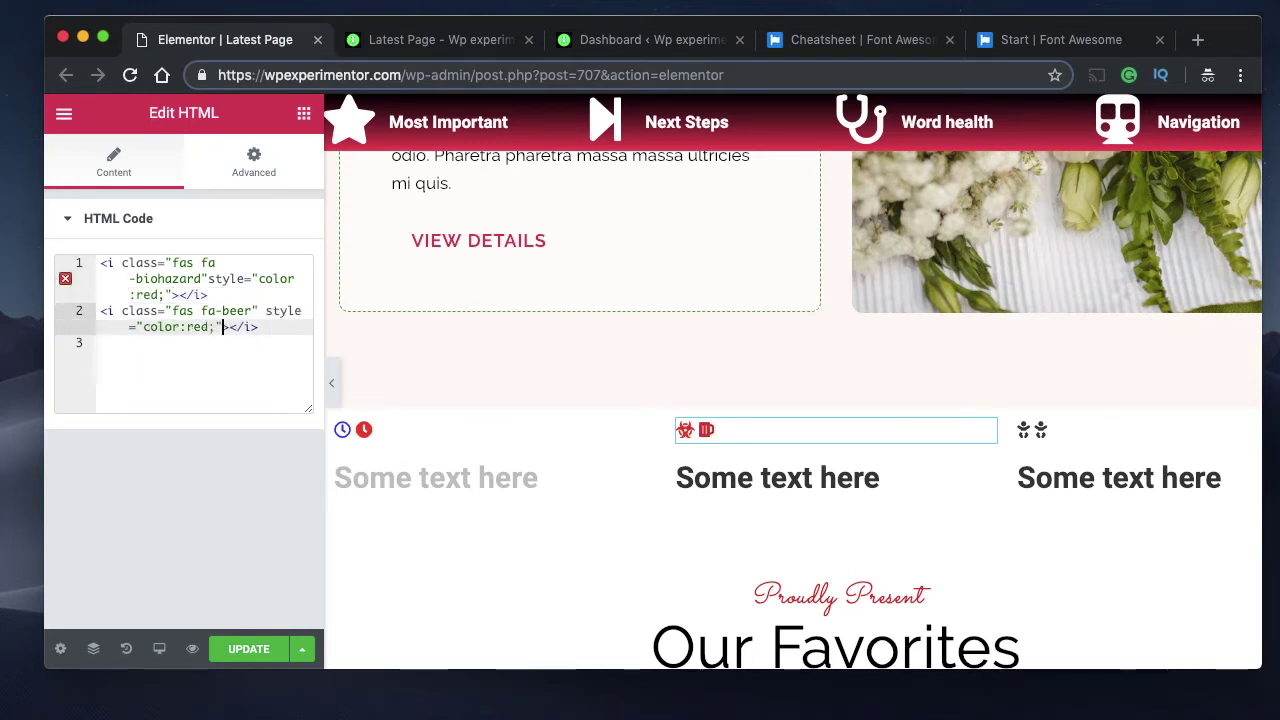
double_click(191, 327)
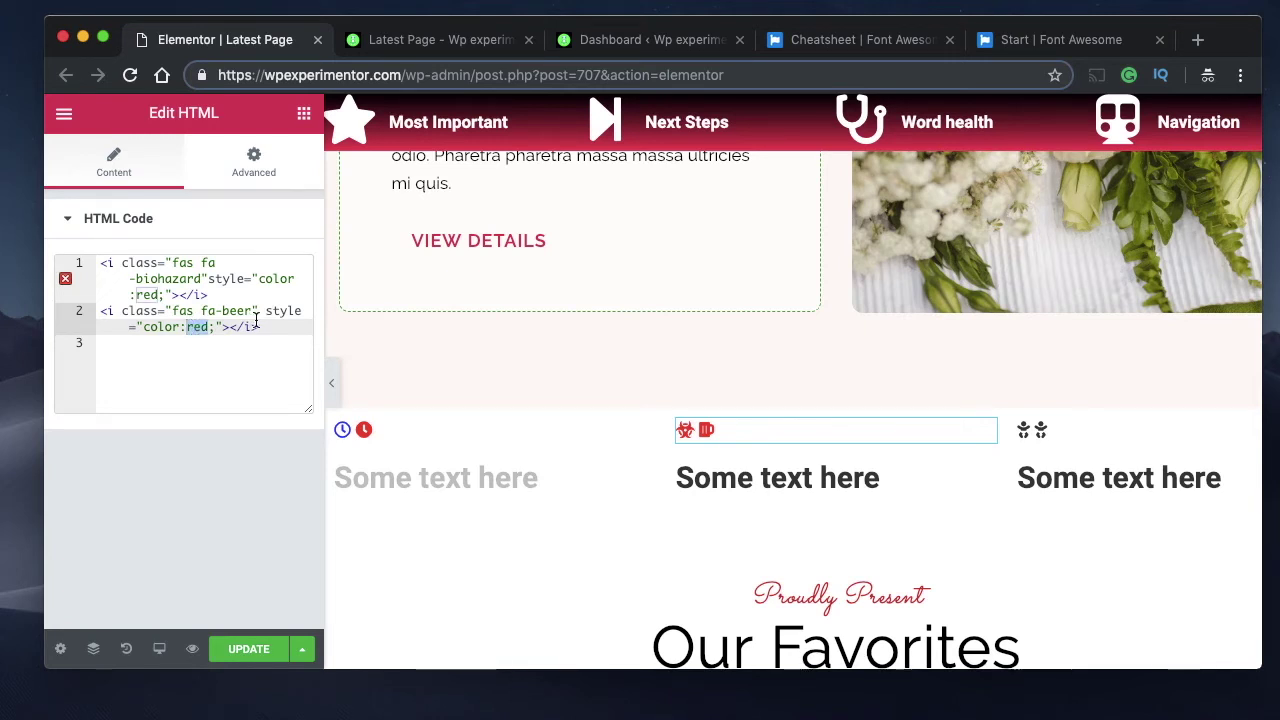
Give both fa-baby tags in the third widget style="color:blue;"
click(1042, 434)
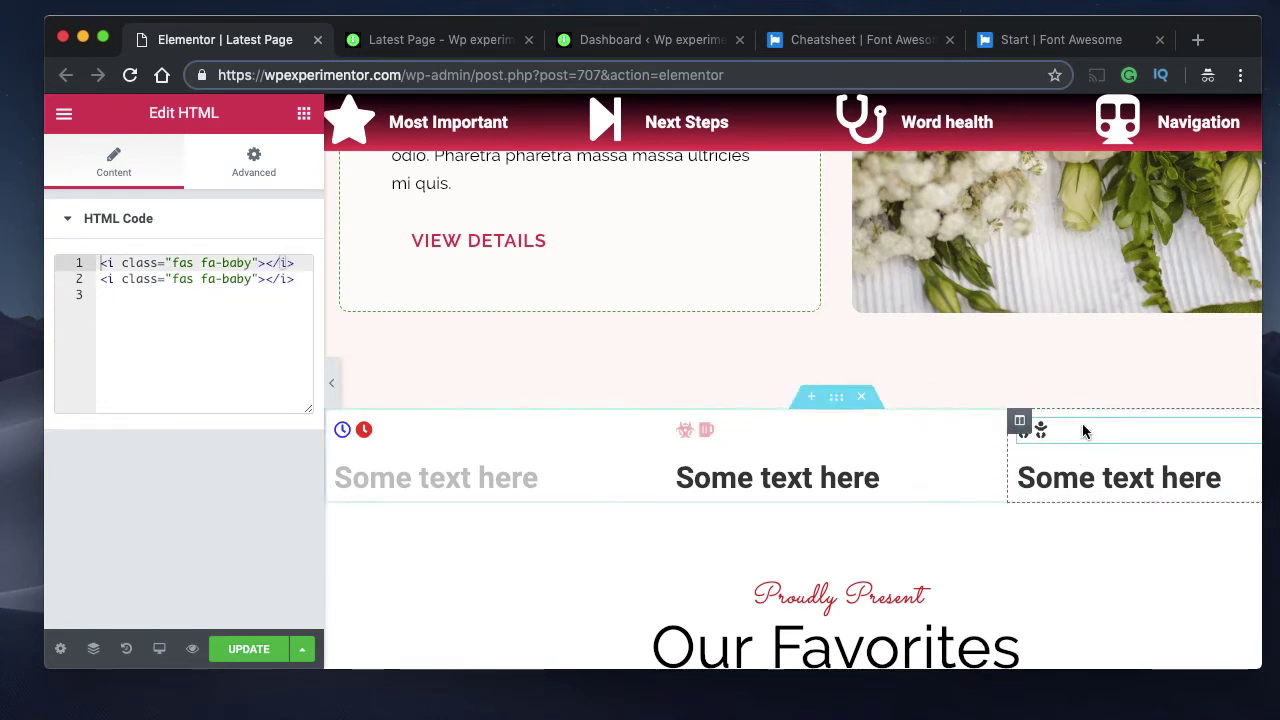
click(257, 263)
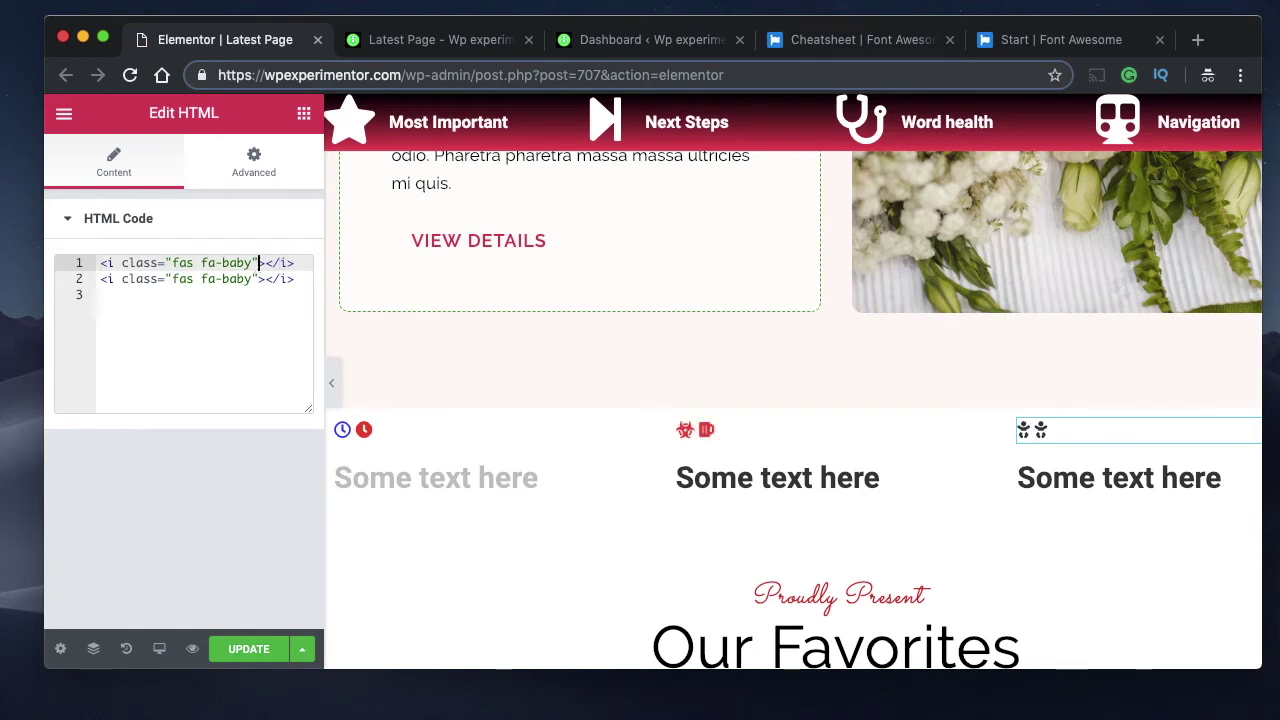
key(super+v)
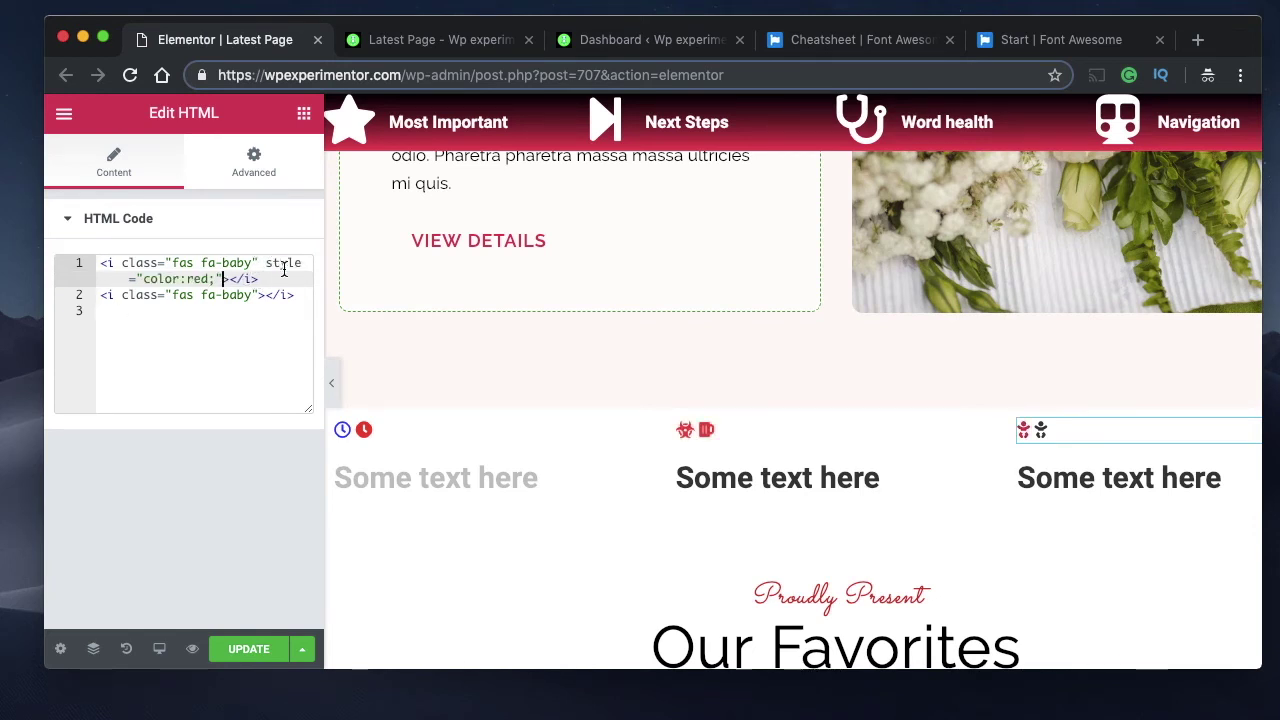
double_click(196, 279)
text(blue)
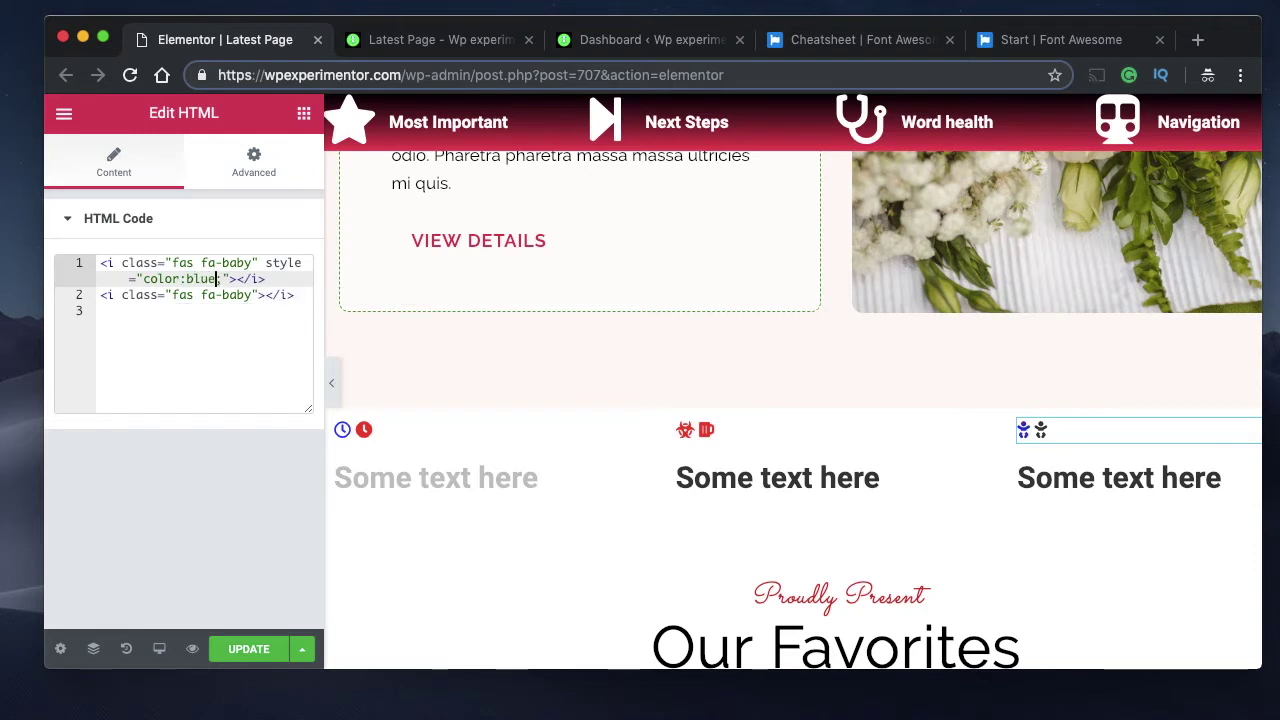
click(259, 294)
key(super+v)
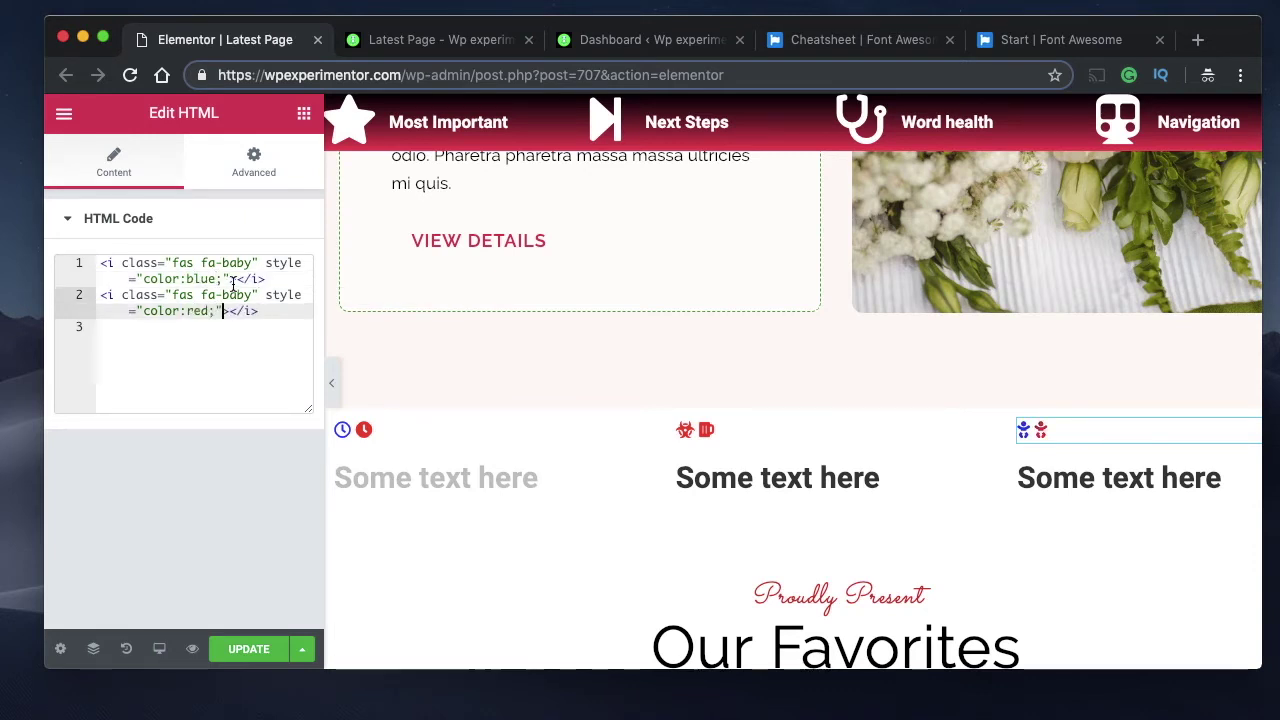
double_click(201, 311)
text(blue)
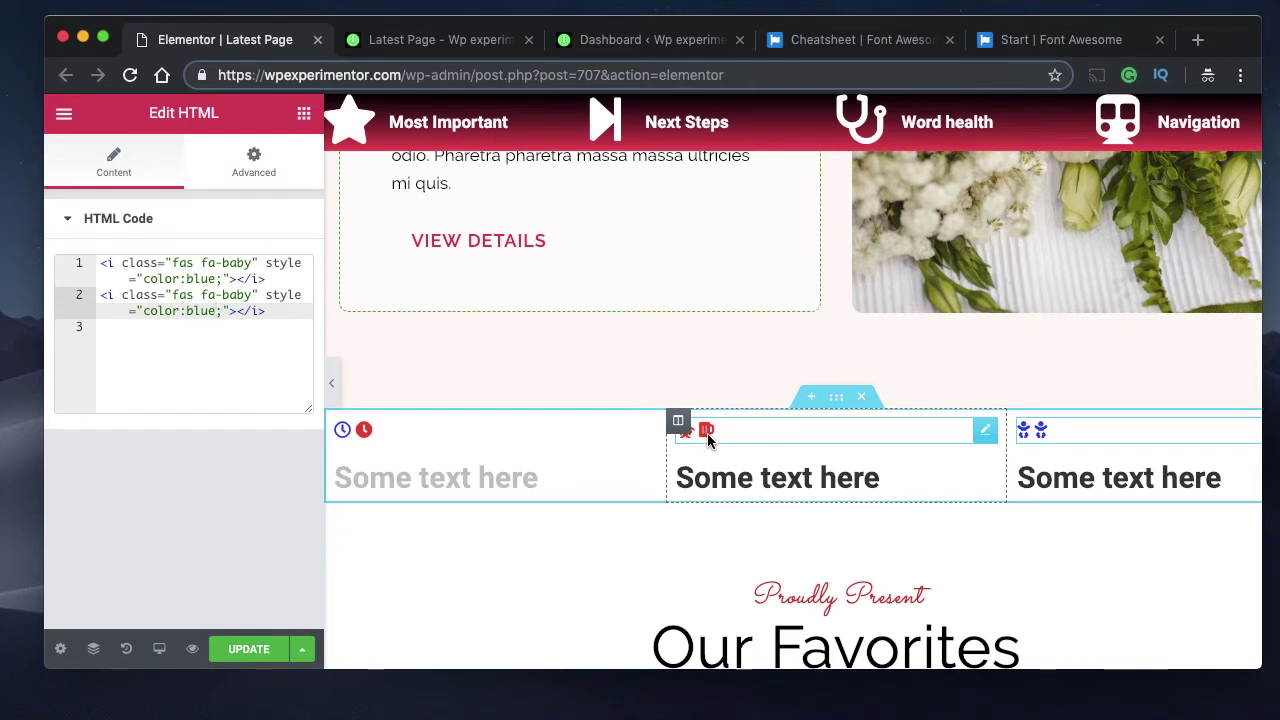
Collapse the editing panel to preview the page, then bring it back
click(331, 383)
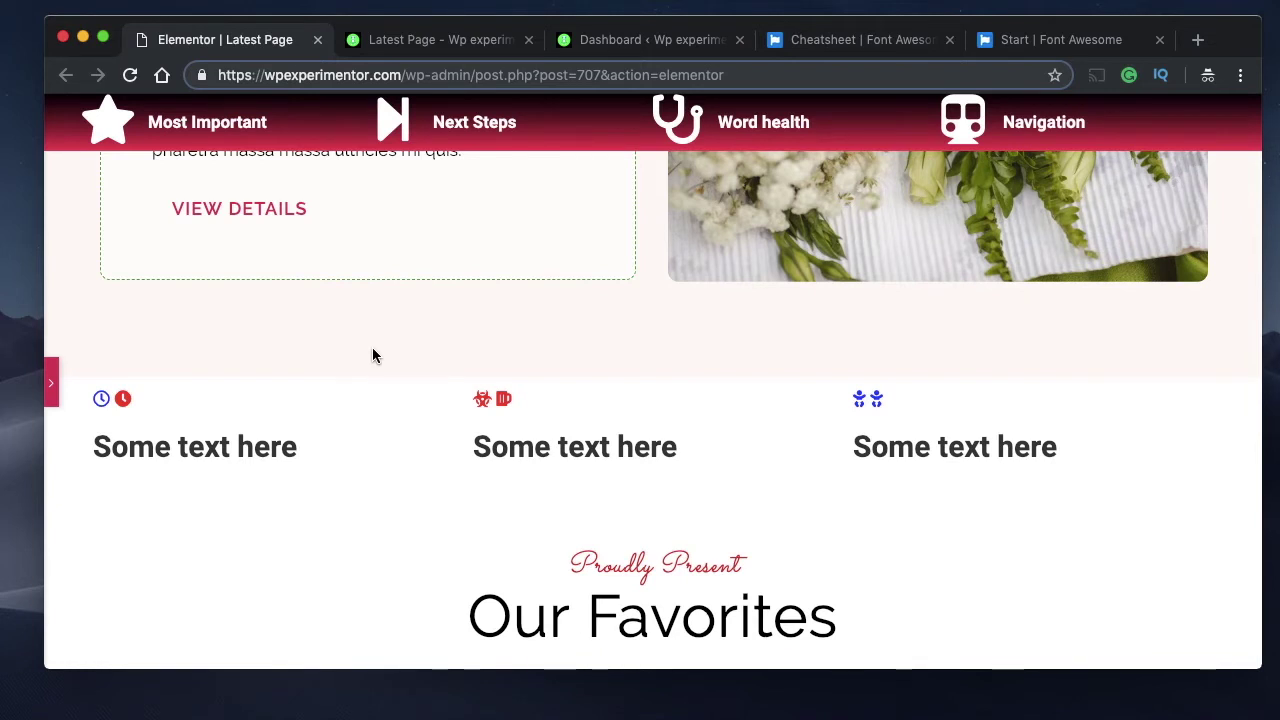
click(56, 377)
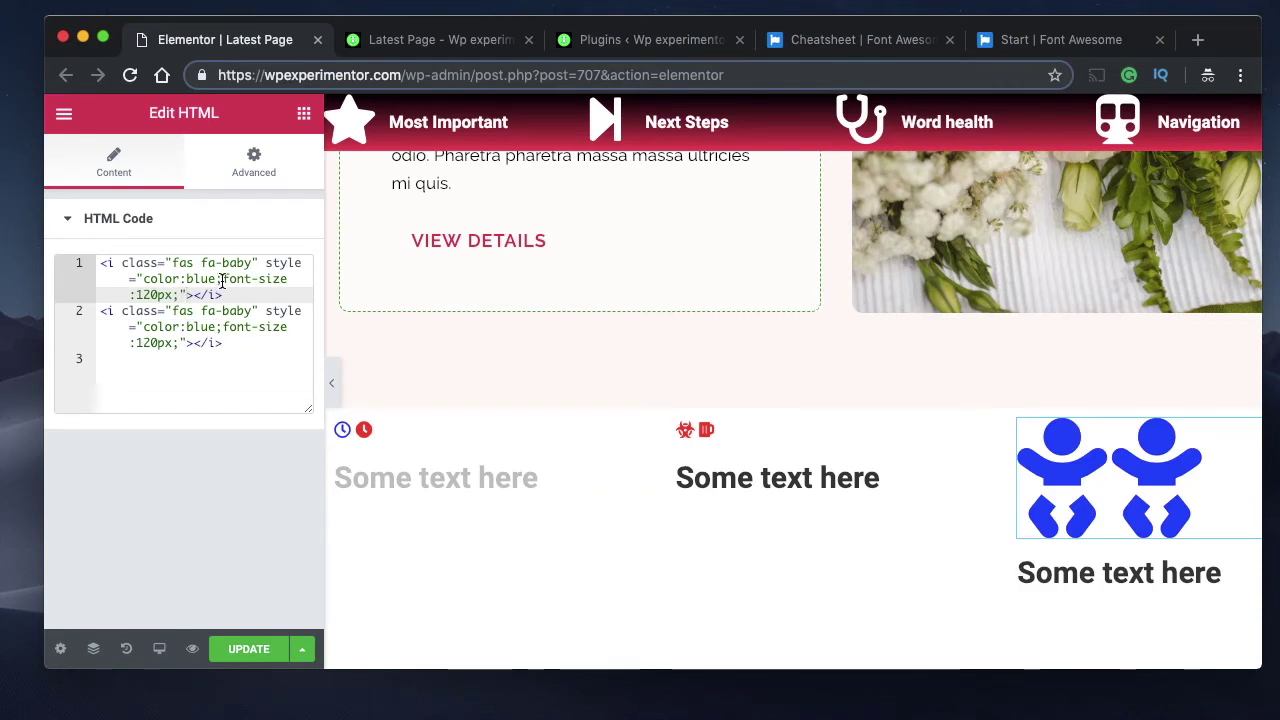
Point out the color and font-size:120px styles on the baby icon tags
click(222, 280)
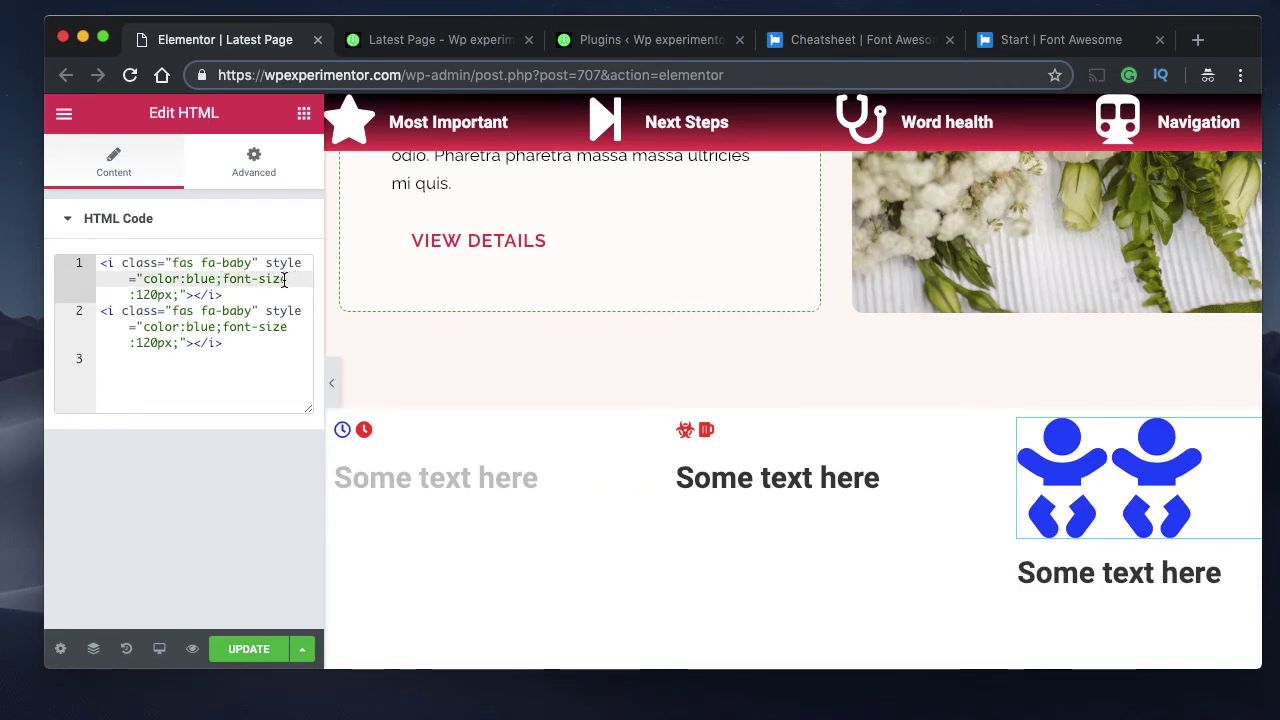
drag(296, 280, 258, 278)
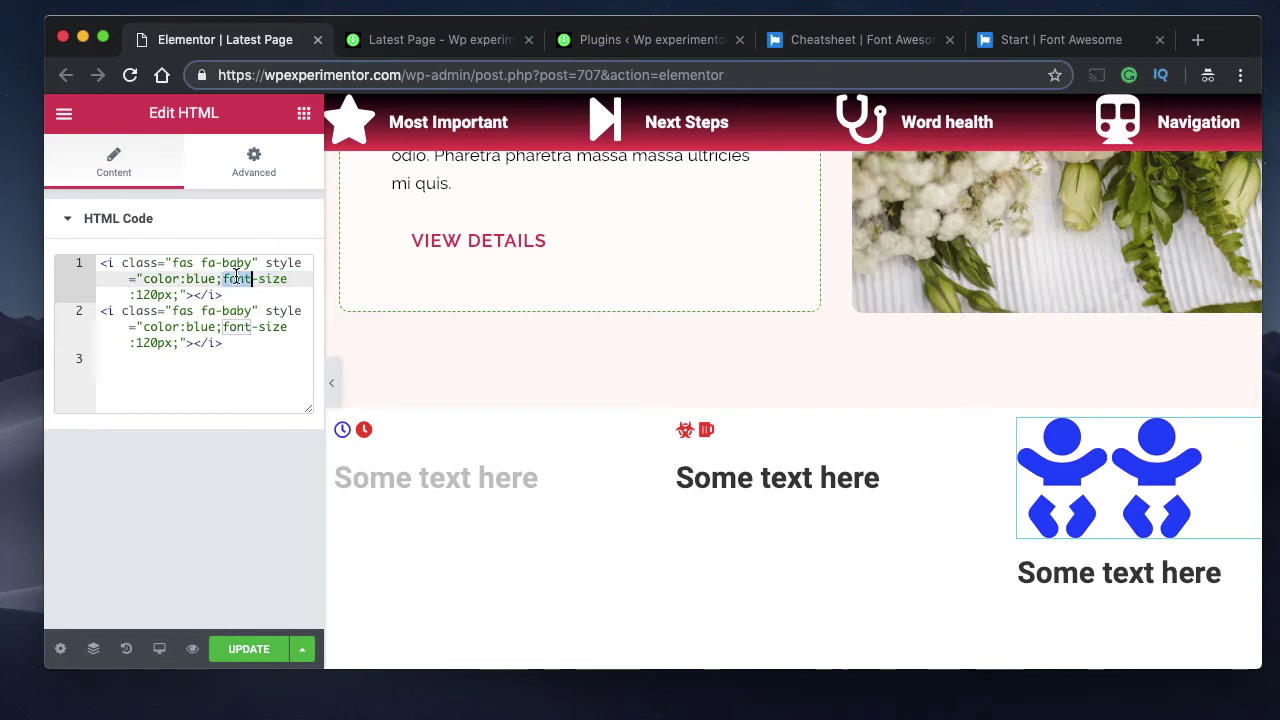
double_click(240, 278)
double_click(275, 280)
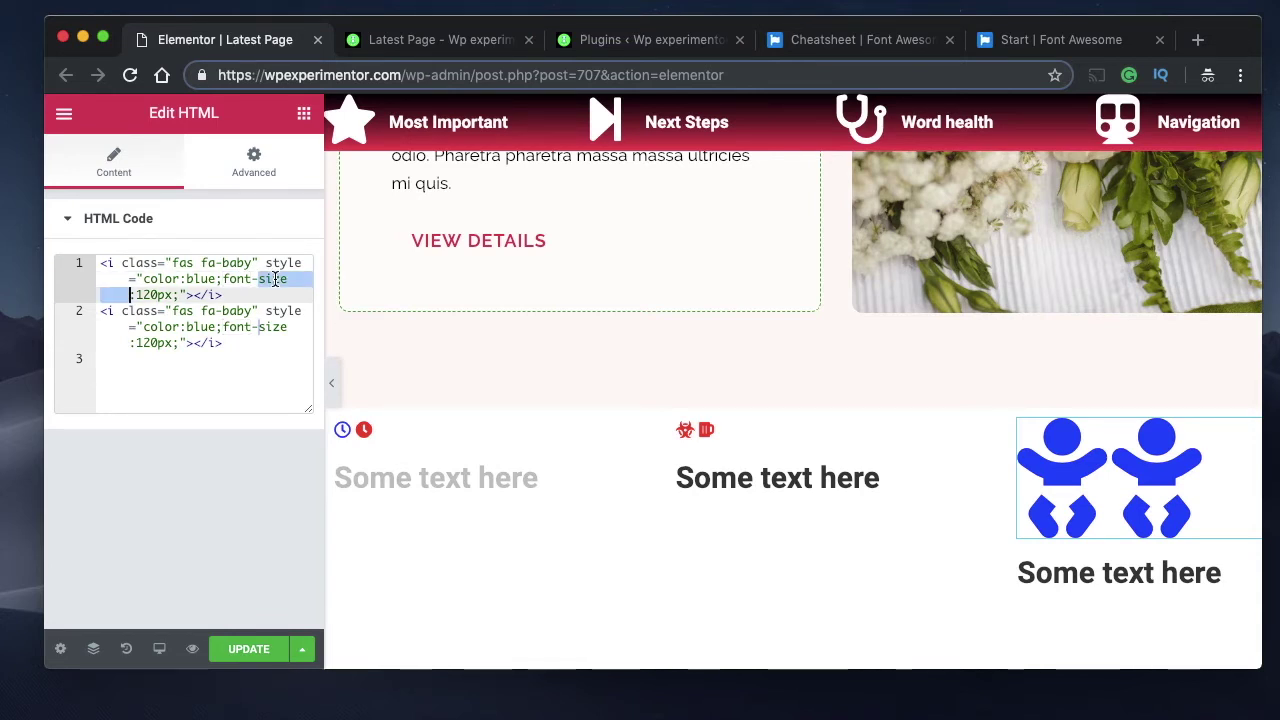
double_click(216, 280)
double_click(239, 280)
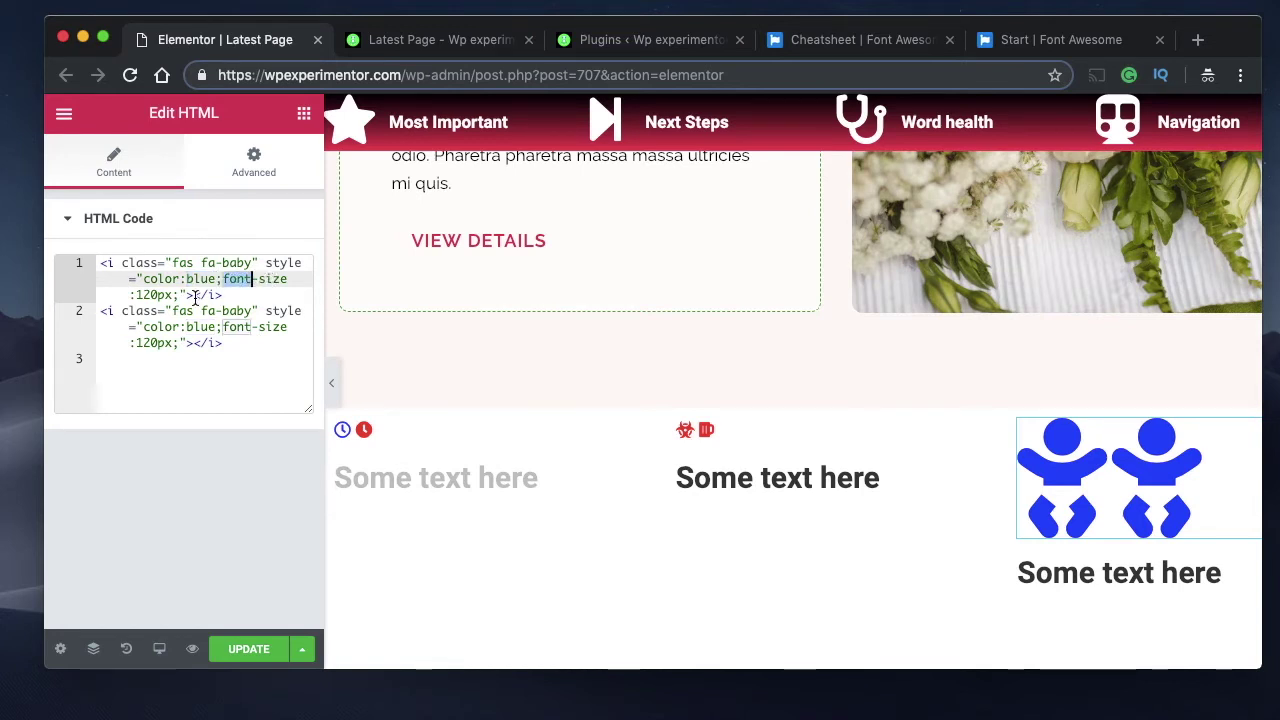
double_click(159, 295)
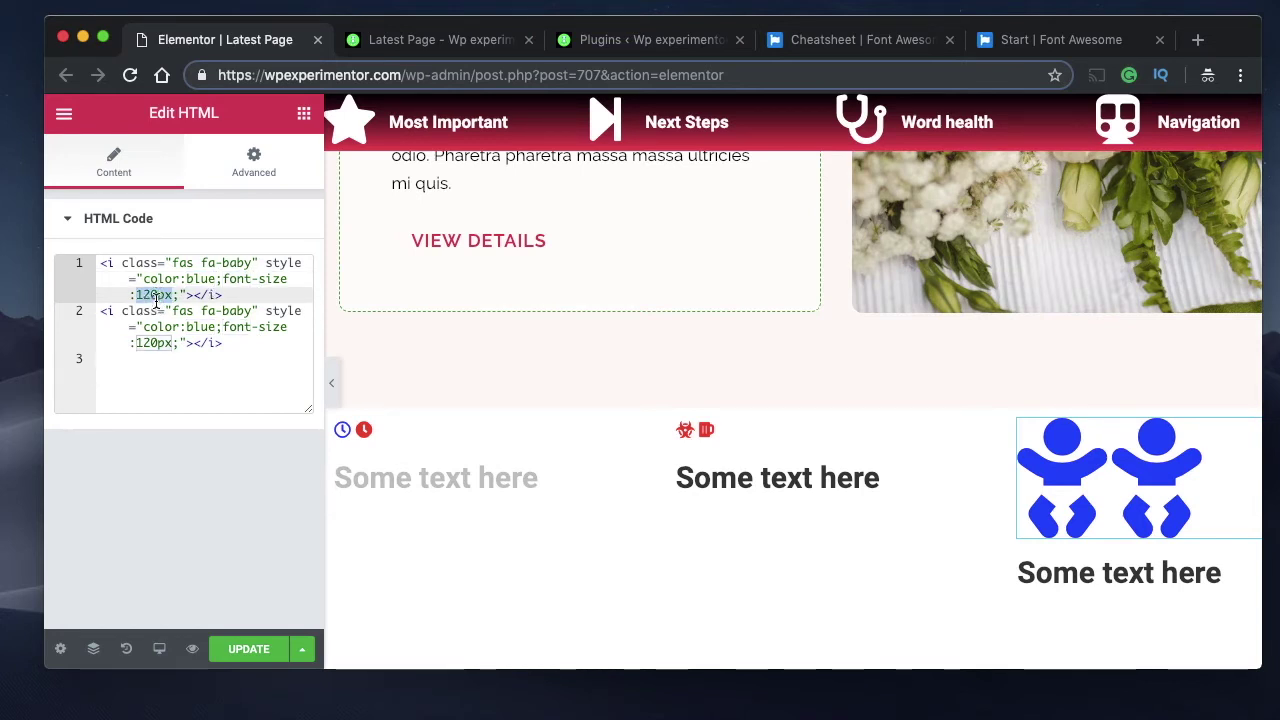
Resize the baby icons to 60px and 90px, then replace the code with eight plain baby icons
click(158, 296)
key(BackSpace)
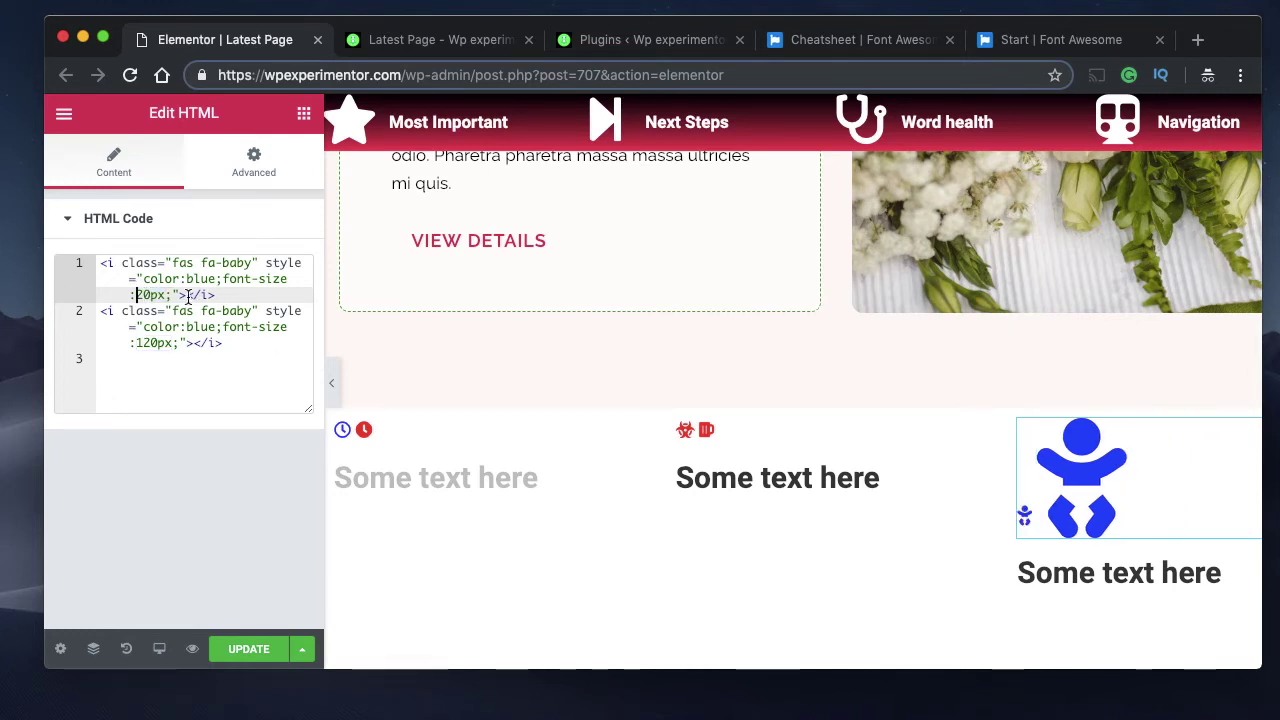
key(Delete)
text(6)
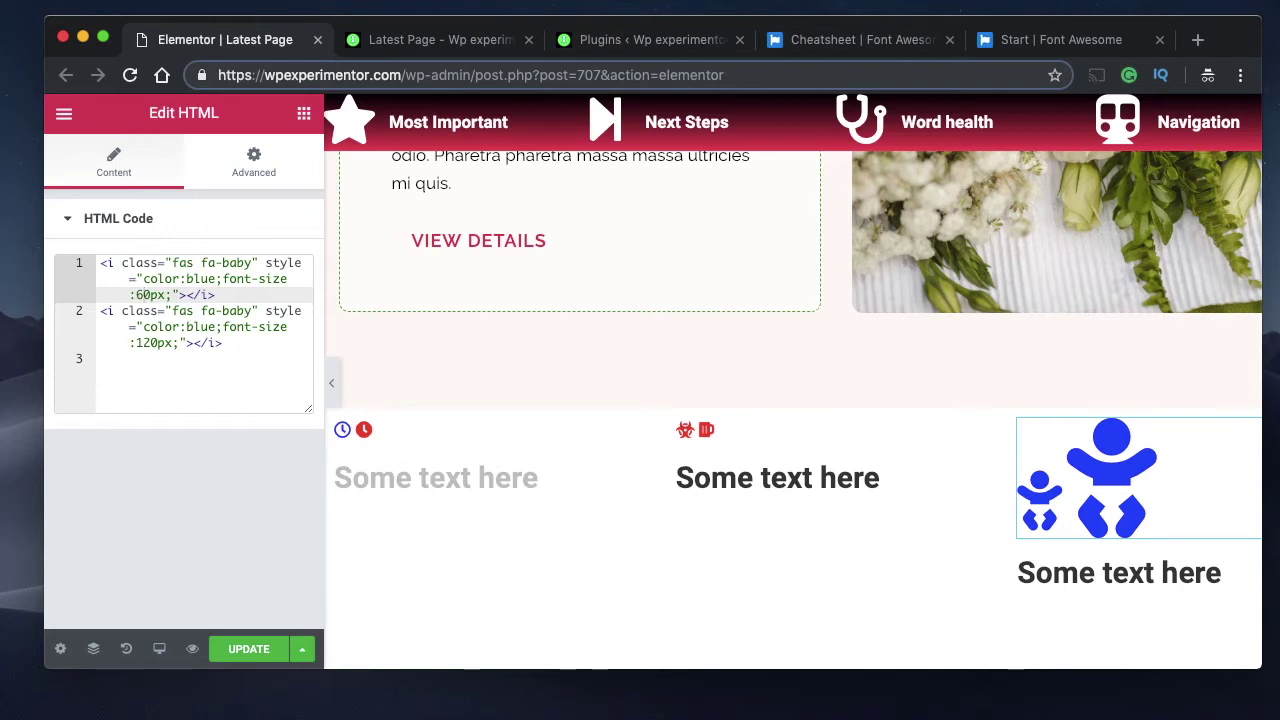
key(Down)
key(Down)
key(Down)
key(Down)
key(Up)
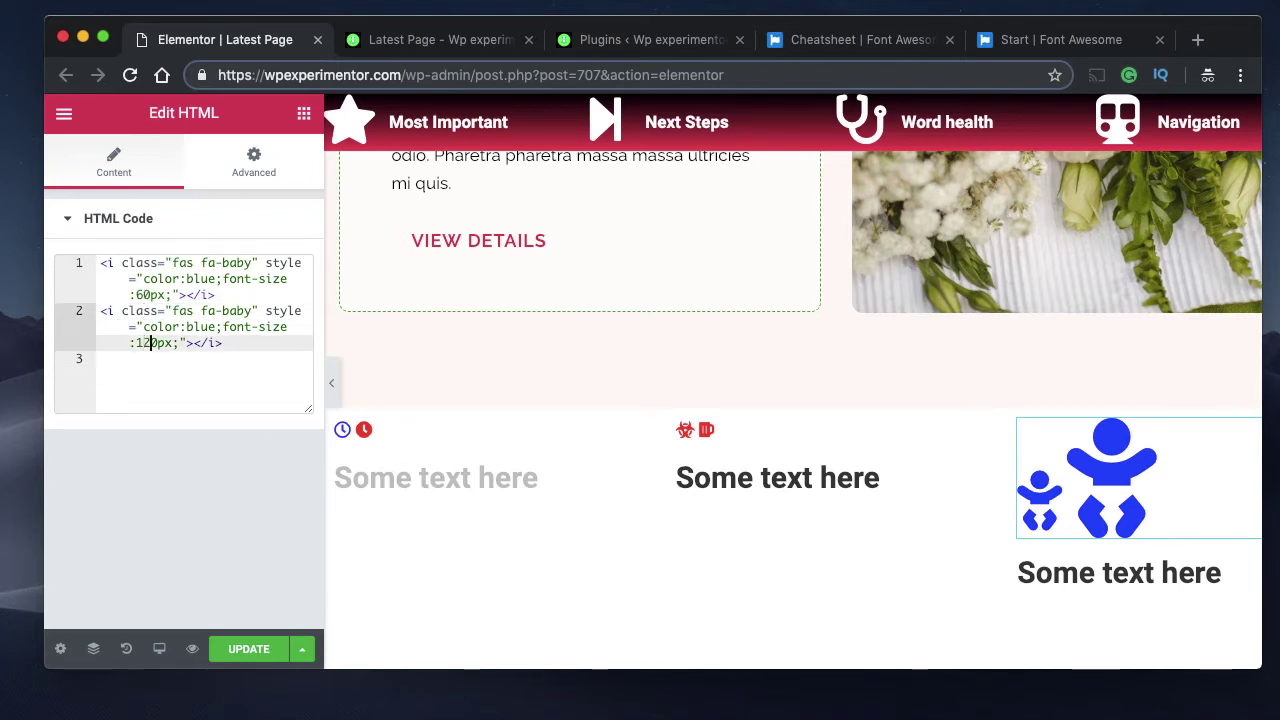
key(BackSpace)
key(Delete)
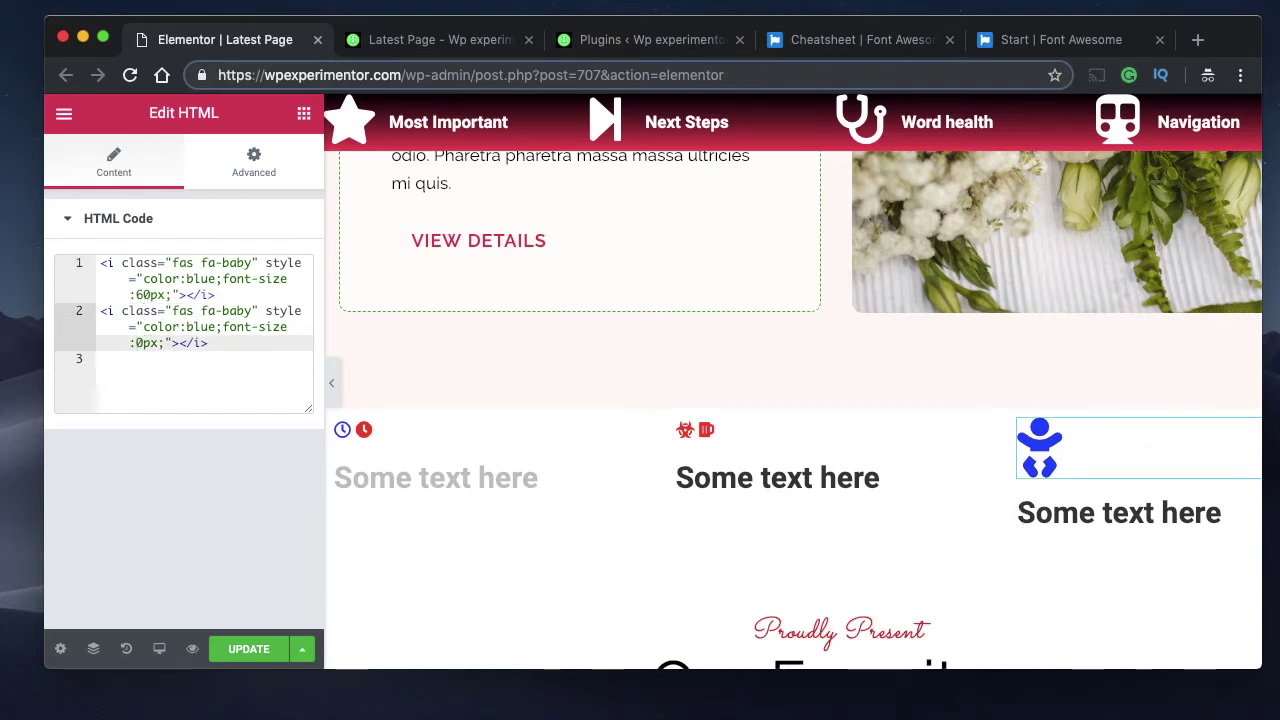
text(9)
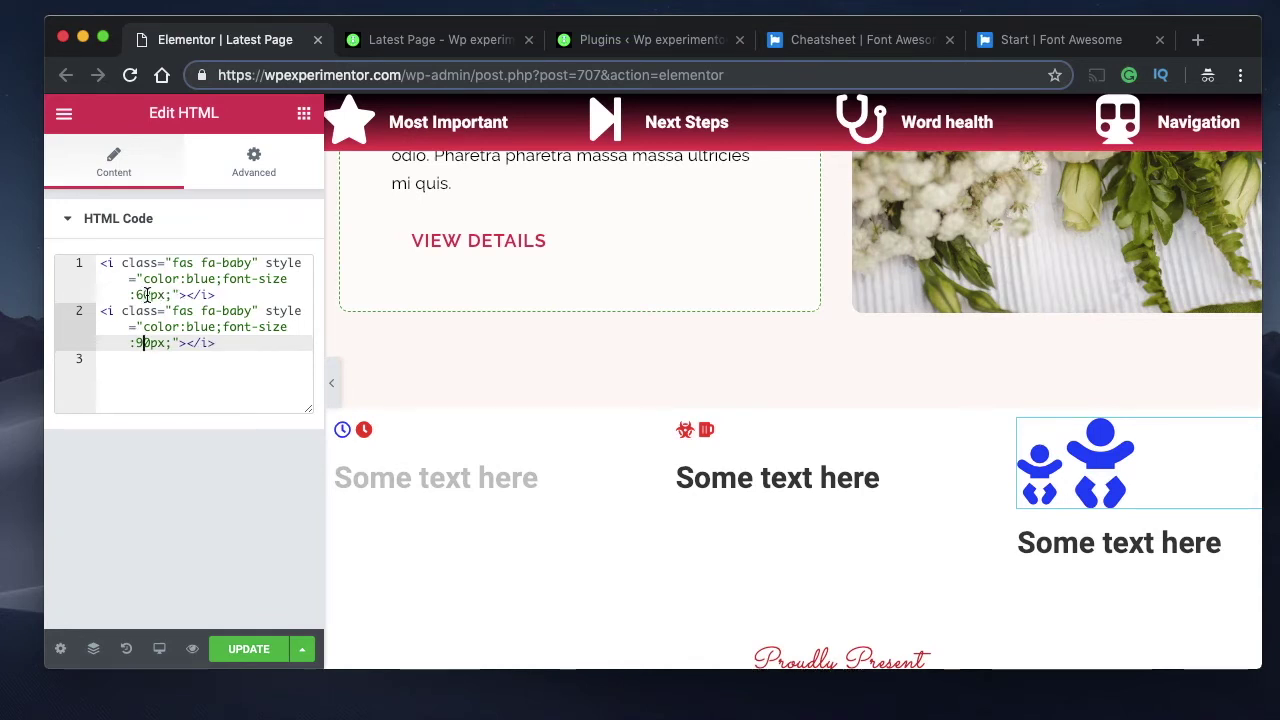
key(ctrl+a)
text(<i class="fas fa-baby" ></i> <i class="fas fa-baby" ></i> <i class="fas fa-baby" ></i> <i class="fas fa-baby" ></i> <i class="fas fa-baby" ></i> <i class="fas fa-baby" ></i> <i class="fas fa-baby" ></i> <i class="fas fa-baby" ></i>)
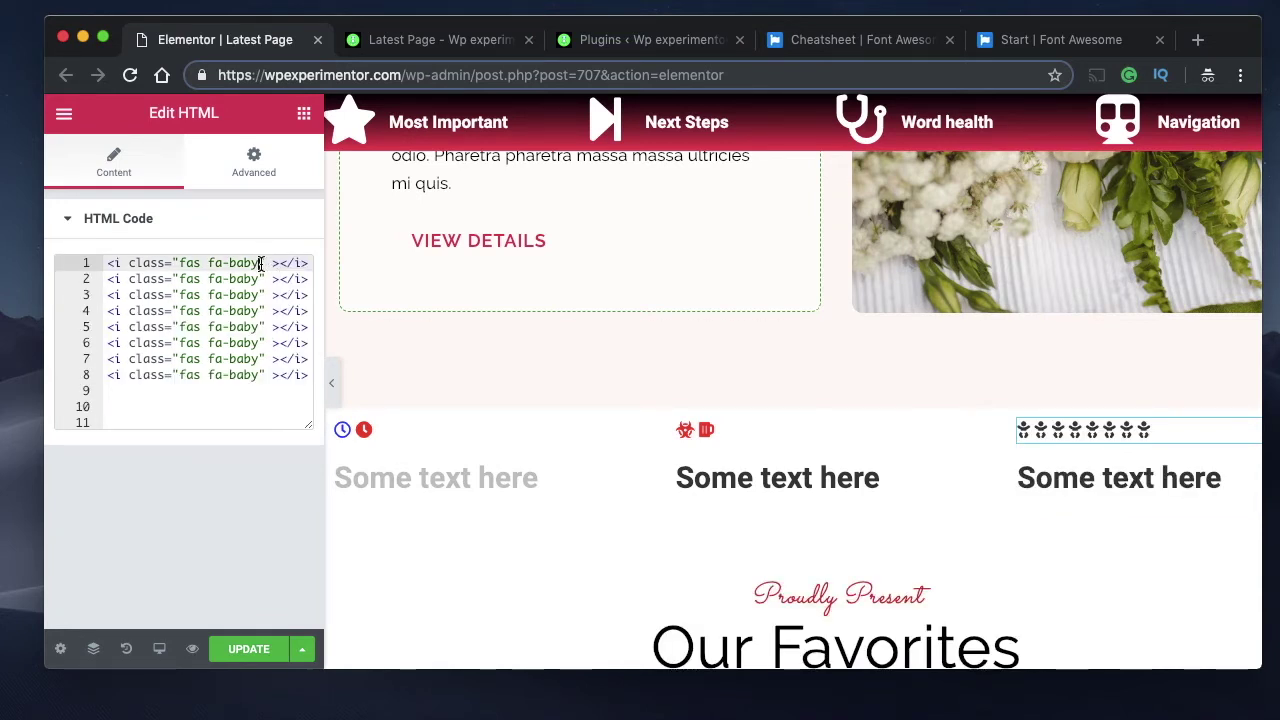
Add the fa-xs size class after fa-baby on the first baby icon
click(260, 263)
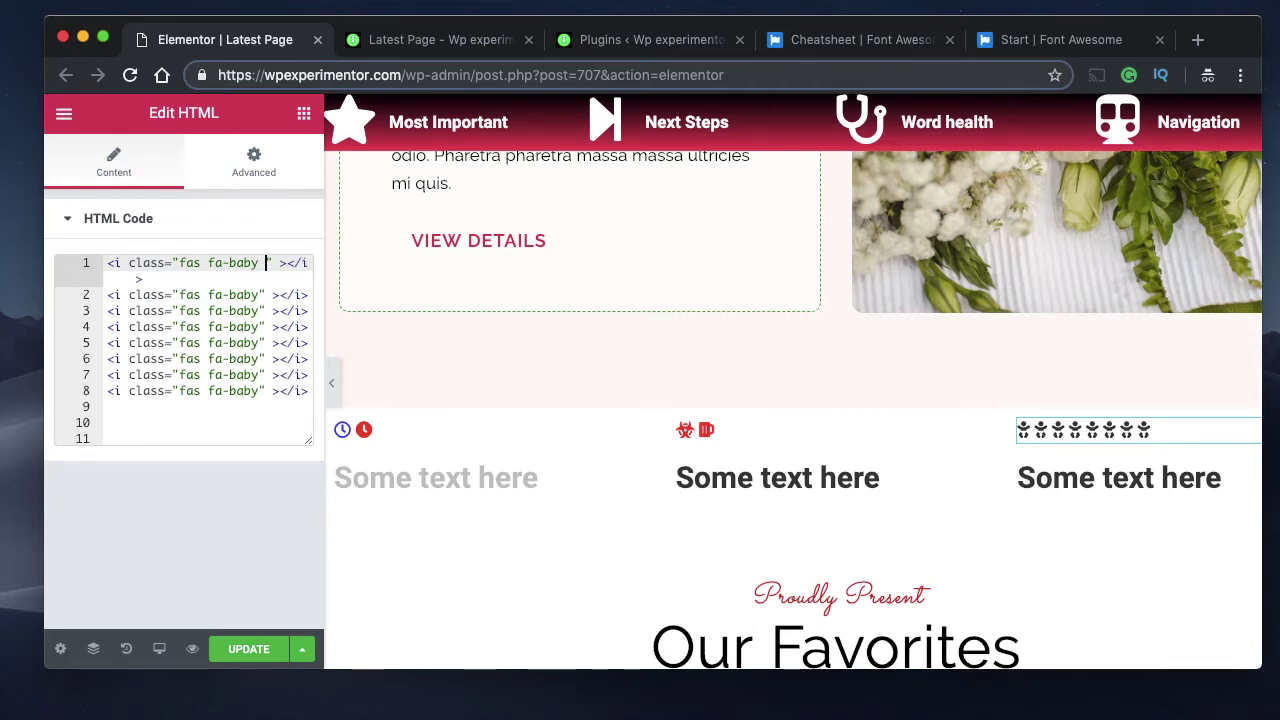
text(fa)
key(BackSpace)
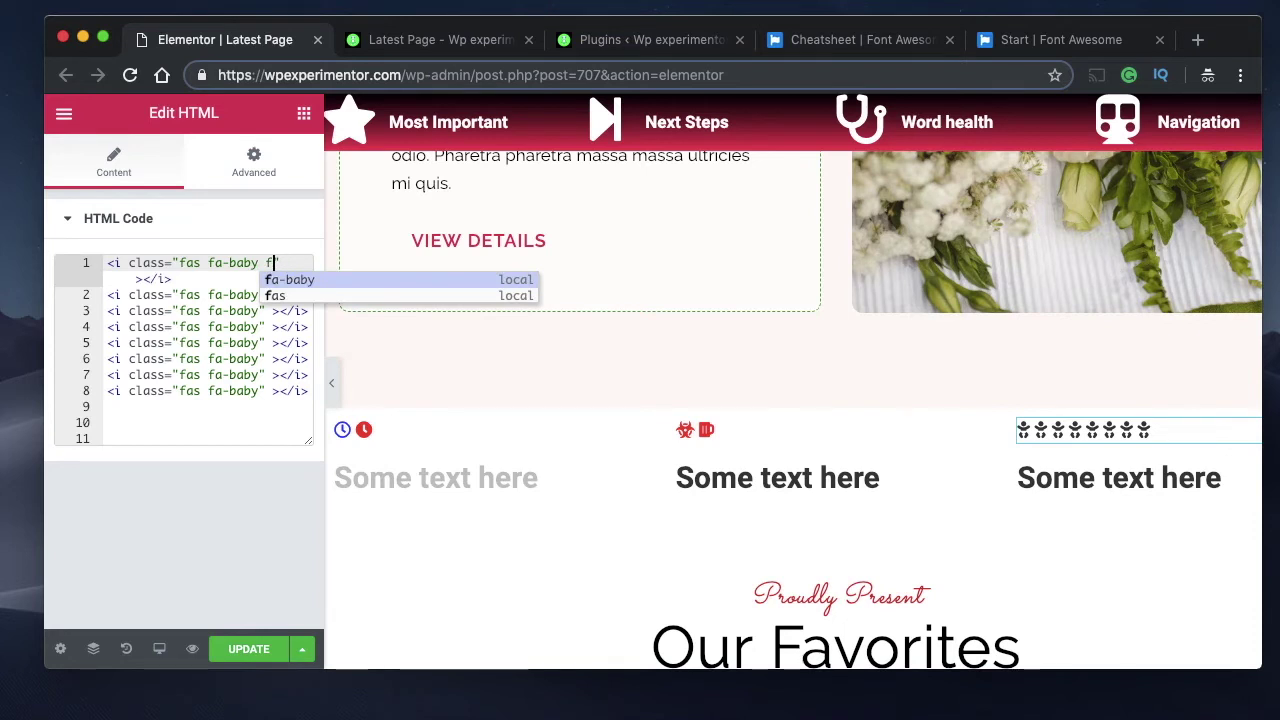
text(s-)
text(xs)
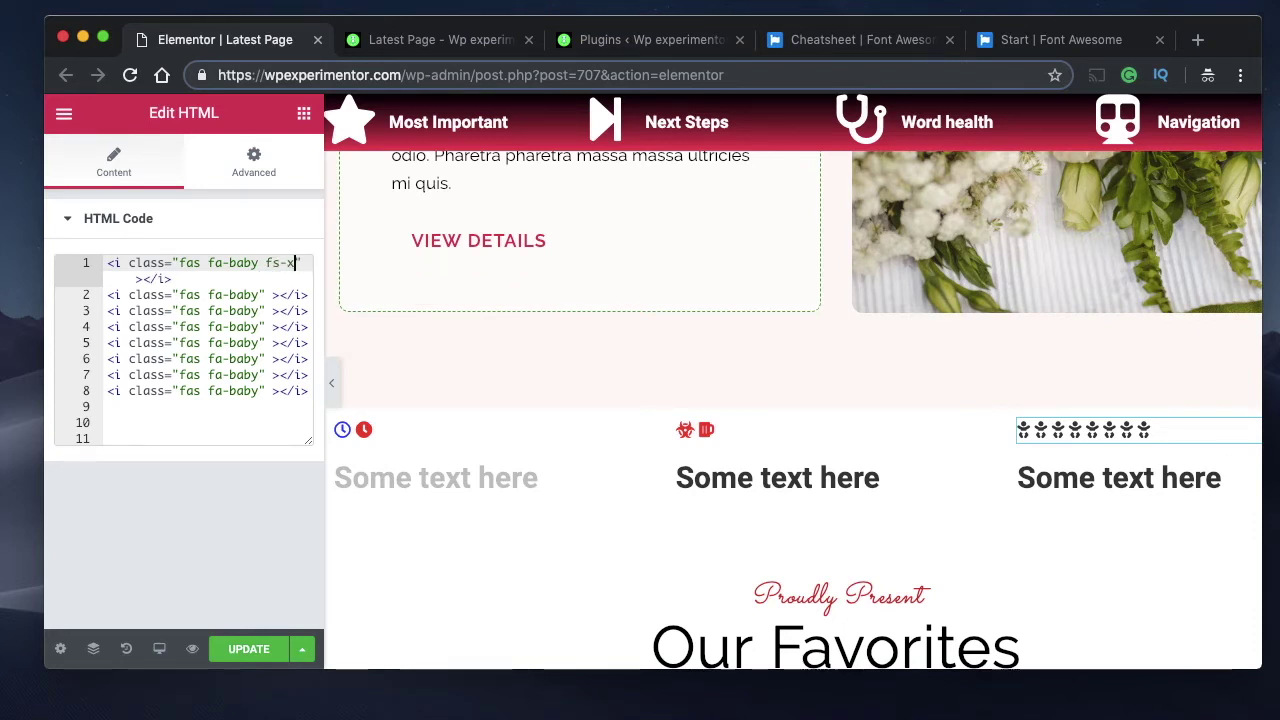
key(BackSpace)
key(BackSpace)
key(BackSpace)
text(a)
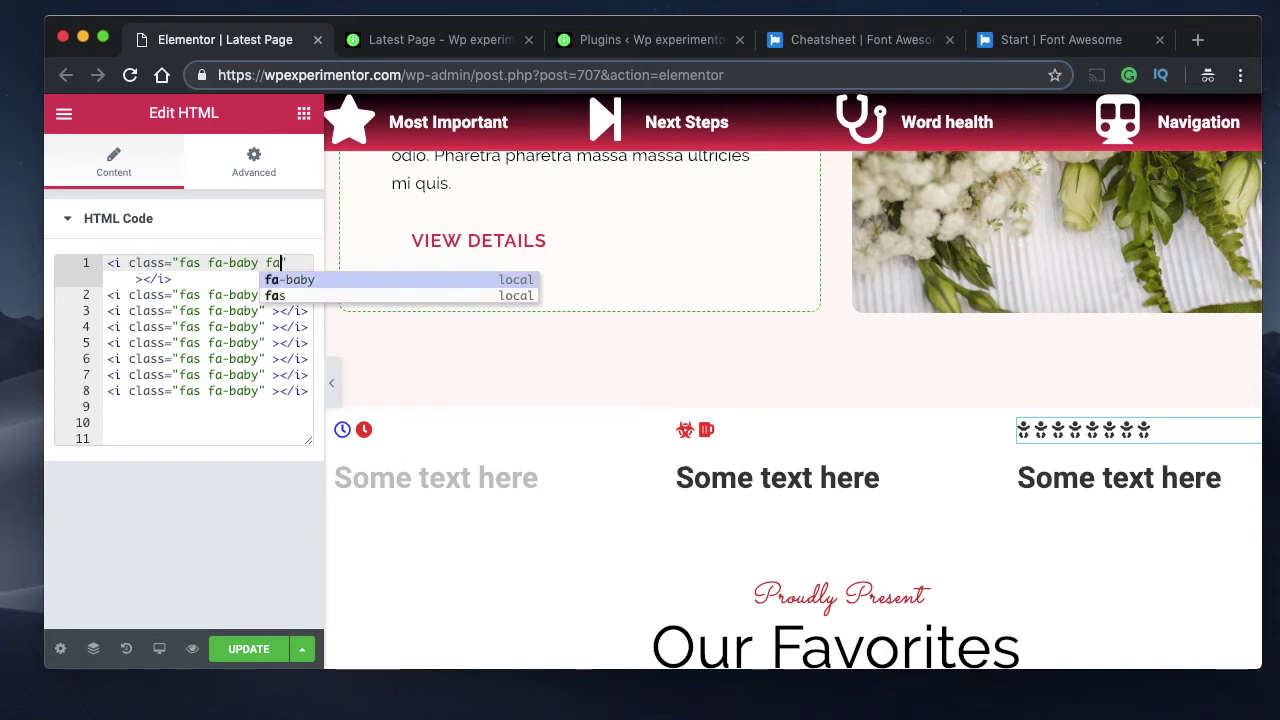
text(-lg)
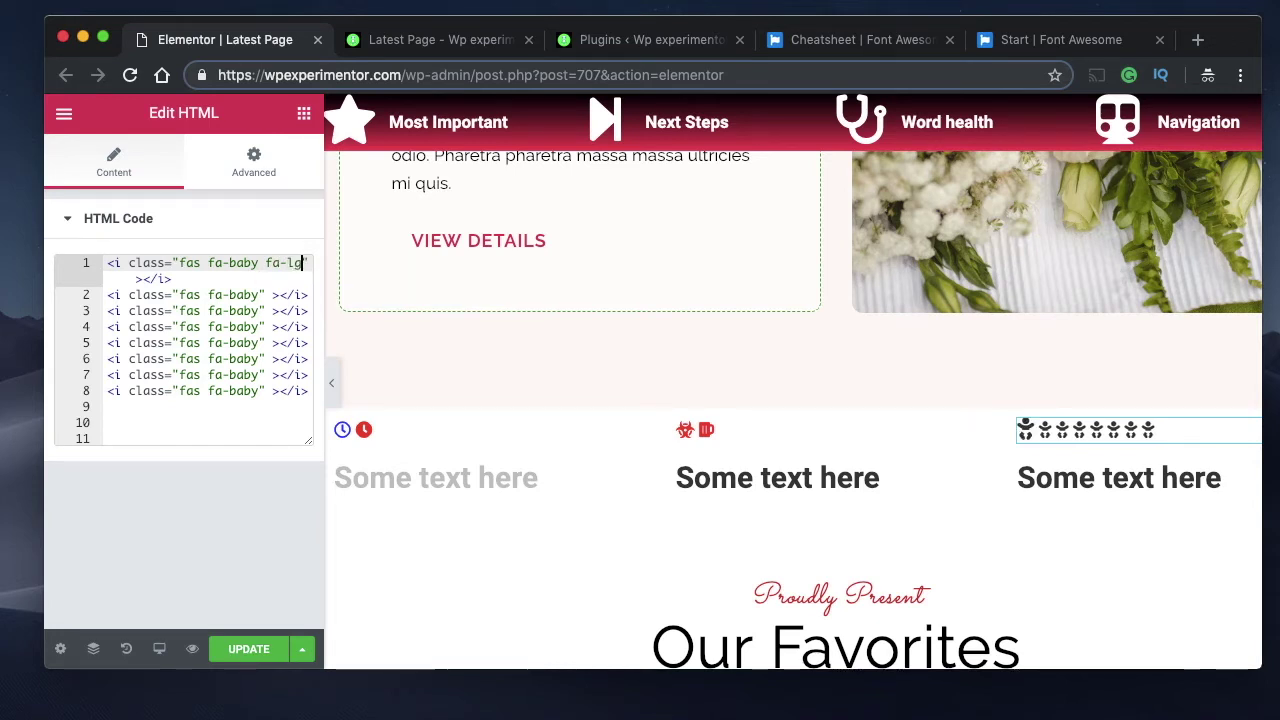
double_click(294, 263)
text(1x)
key(BackSpace)
key(BackSpace)
text(xs)
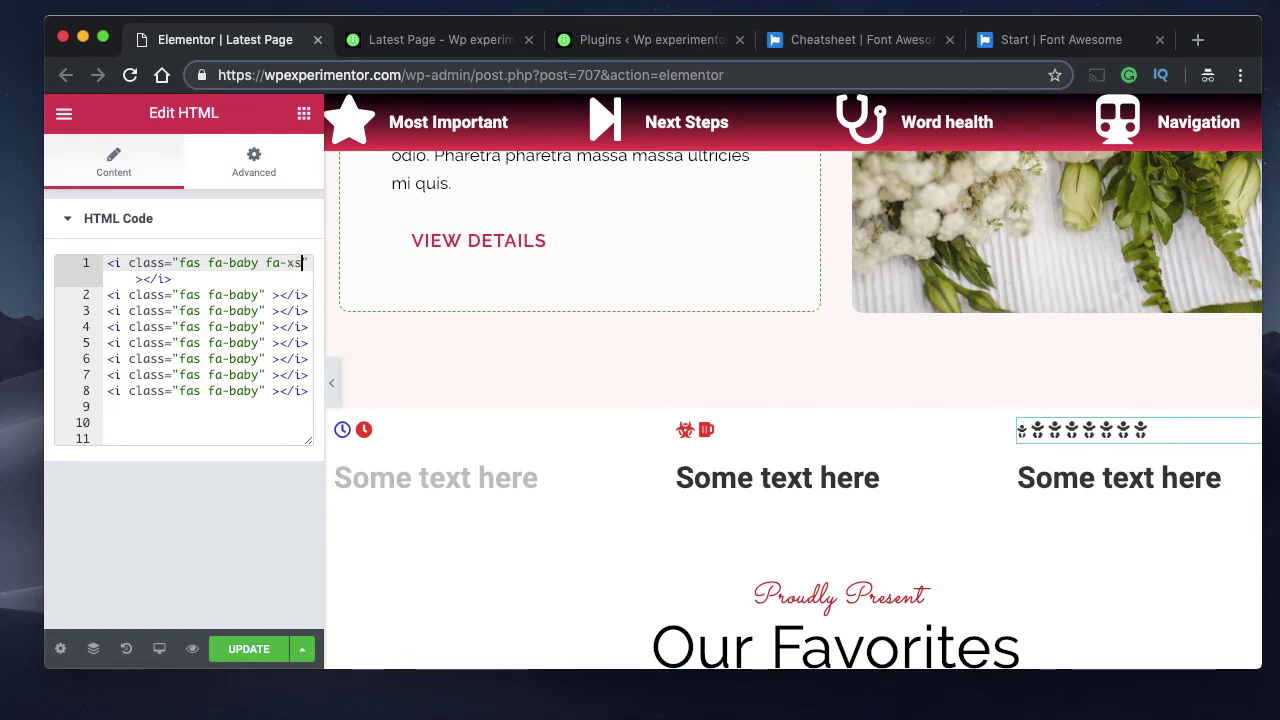
Give the second baby icon fa-lg and select the remaining baby lines 2–8
click(263, 295)
text(f)
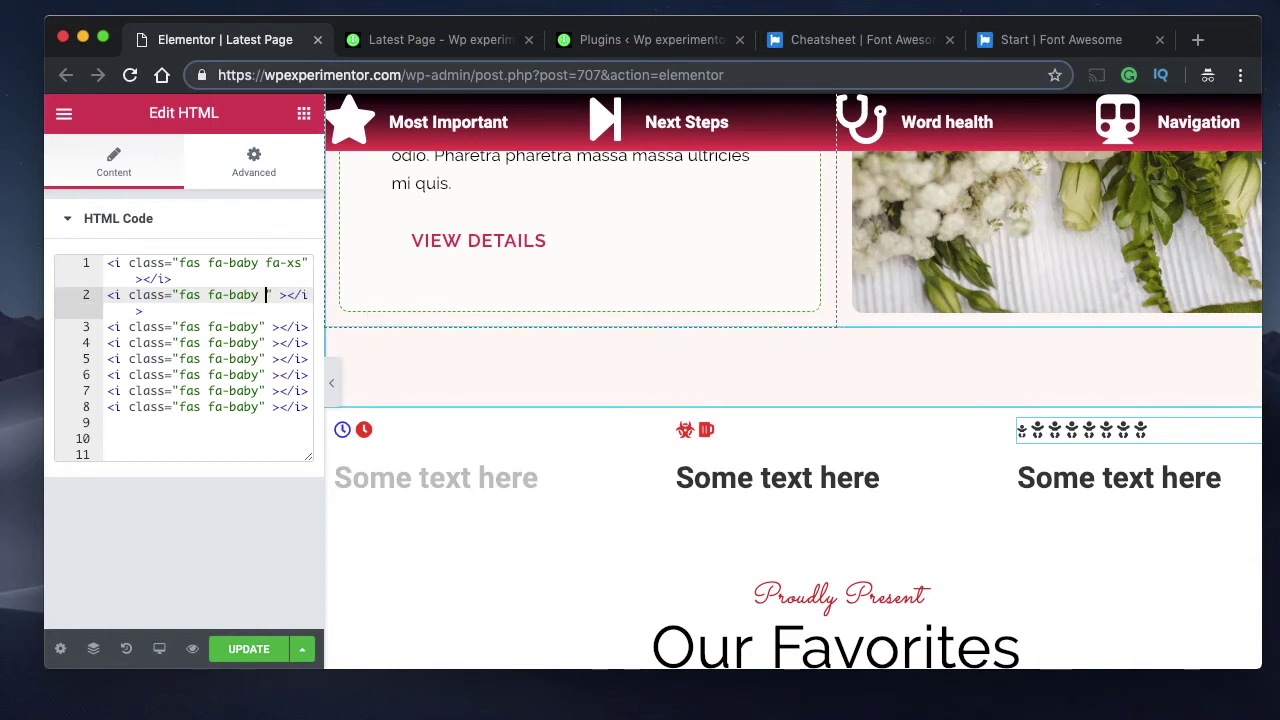
text(a-)
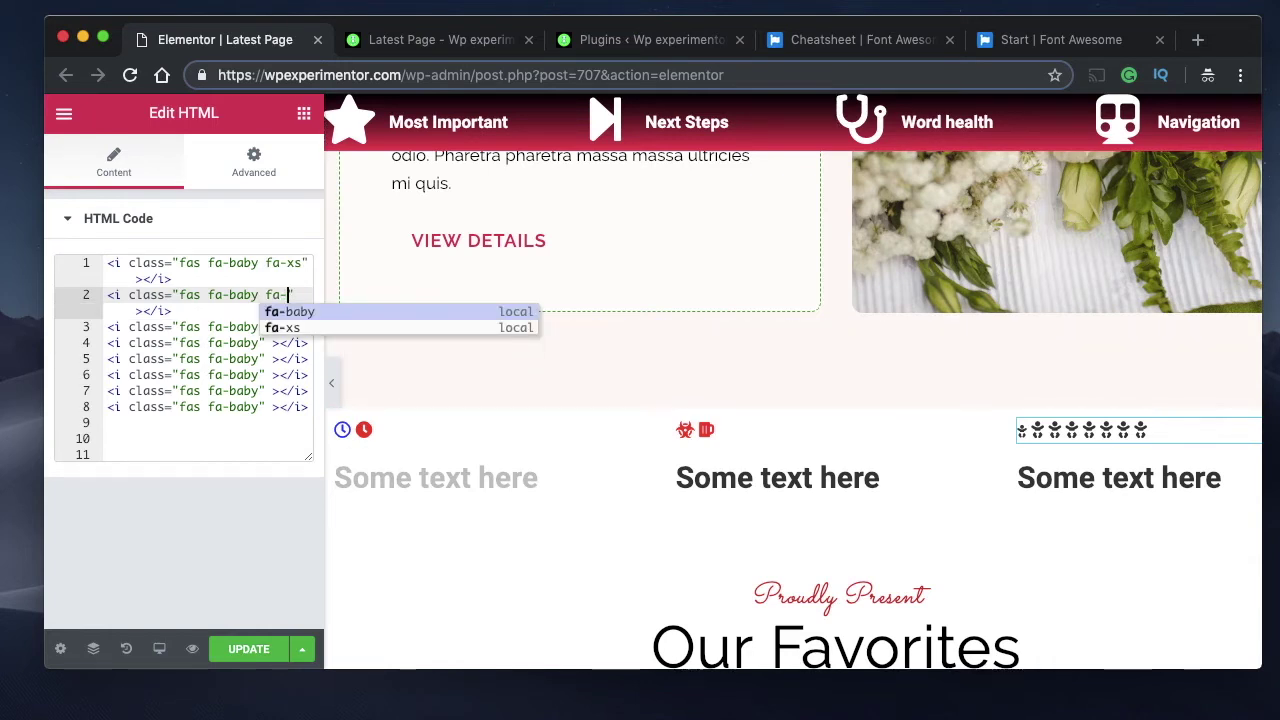
text(3x)
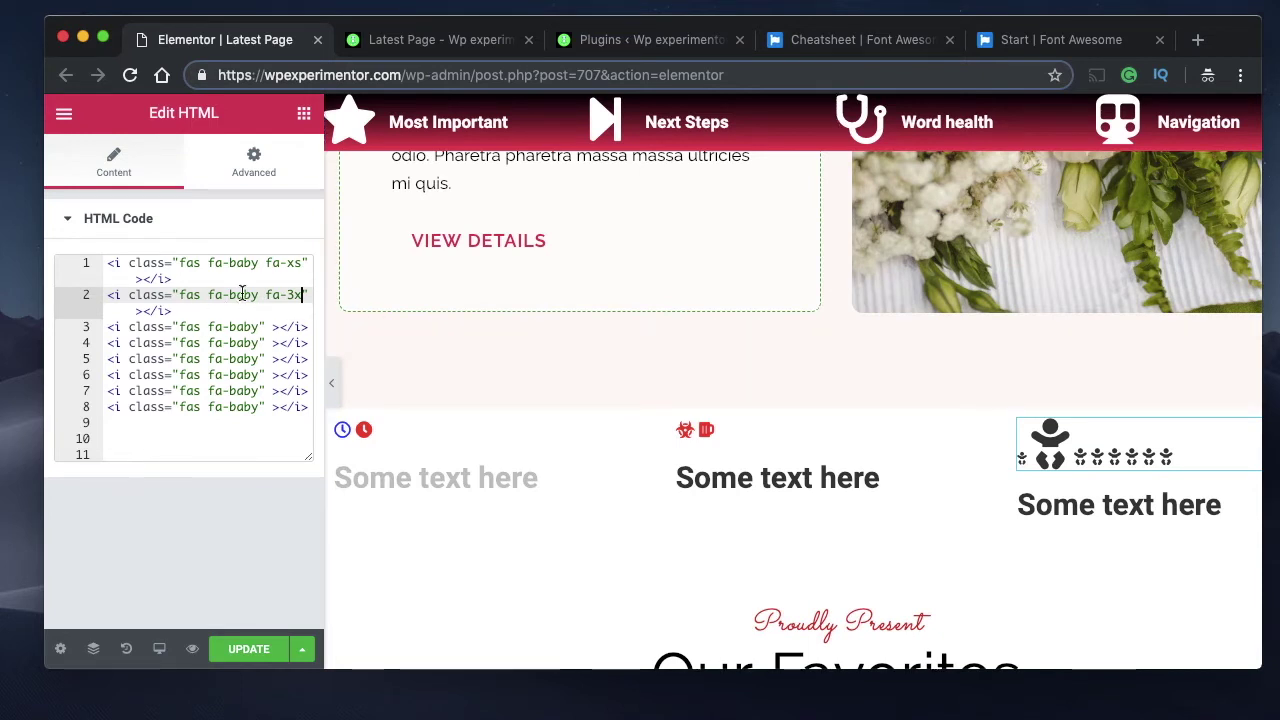
double_click(294, 294)
text(lg)
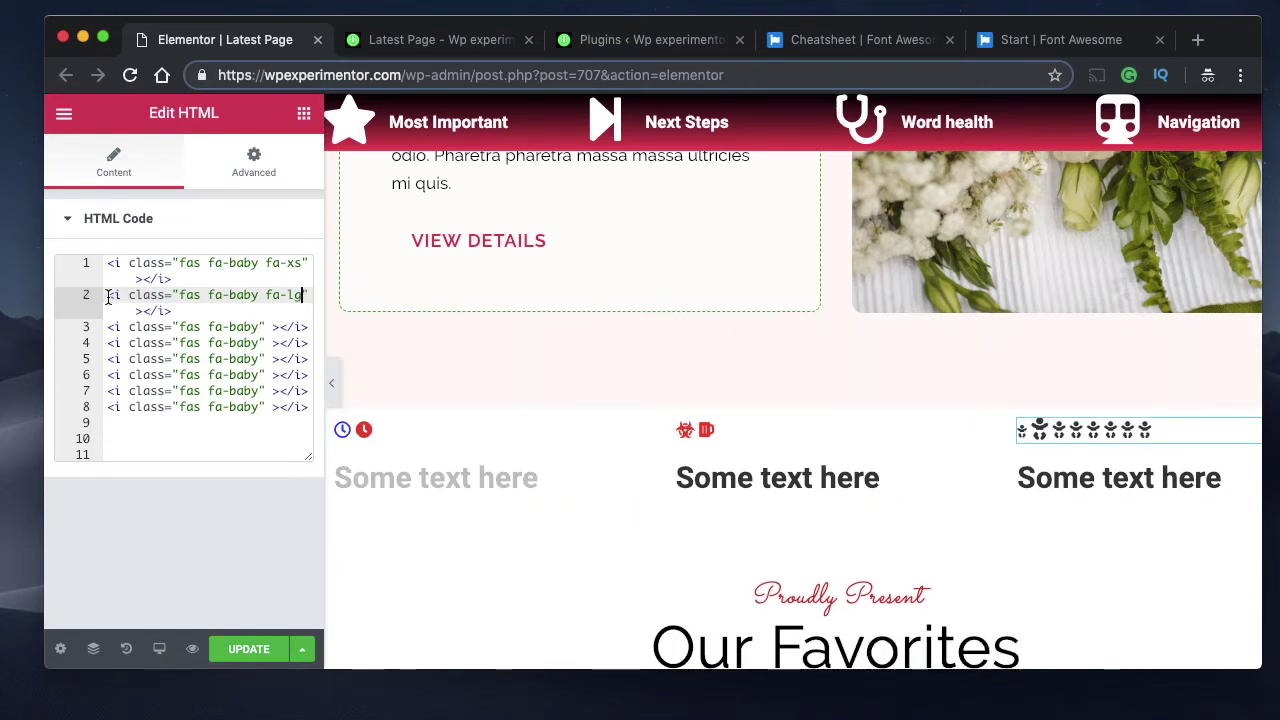
drag(108, 296, 298, 426)
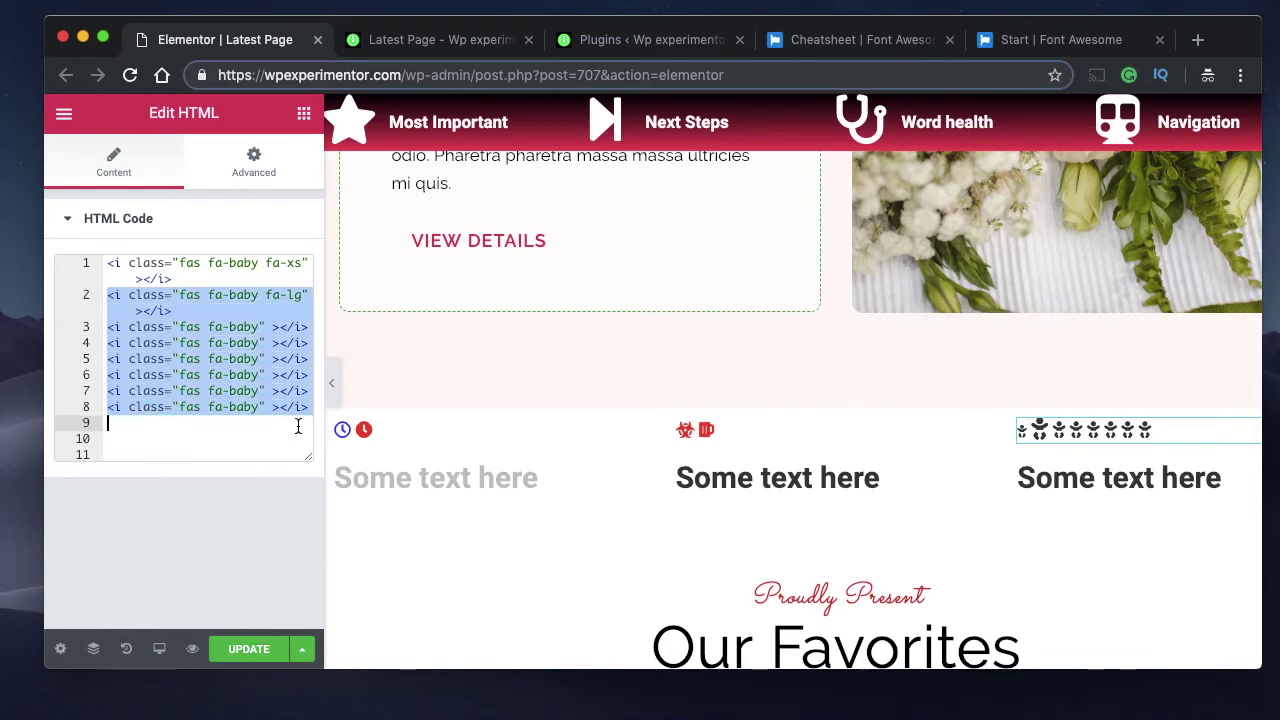
Delete the extra baby lines and paste six clock icons sized fa-xs through fa-10x
key(BackSpace)
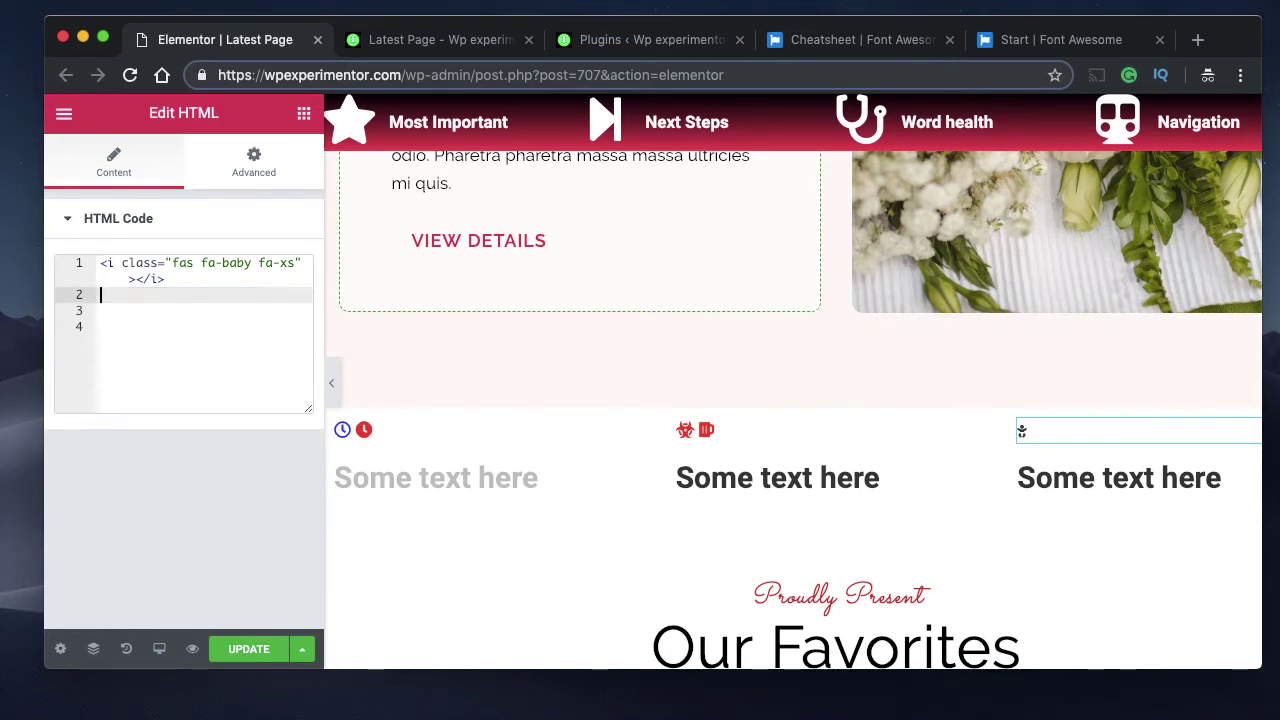
key(ctrl+a)
text(<i class="fas fa-clock fa-xs"></i> <i class="fas fa-clock fa-sm"></i> <i class="fas fa-clock fa-lg"></i> <i class="fas fa-clock fa-2x"></i> <i class="fas fa-clock fa-5x"></i> <i class="fas fa-clock fa-10x"></i>)
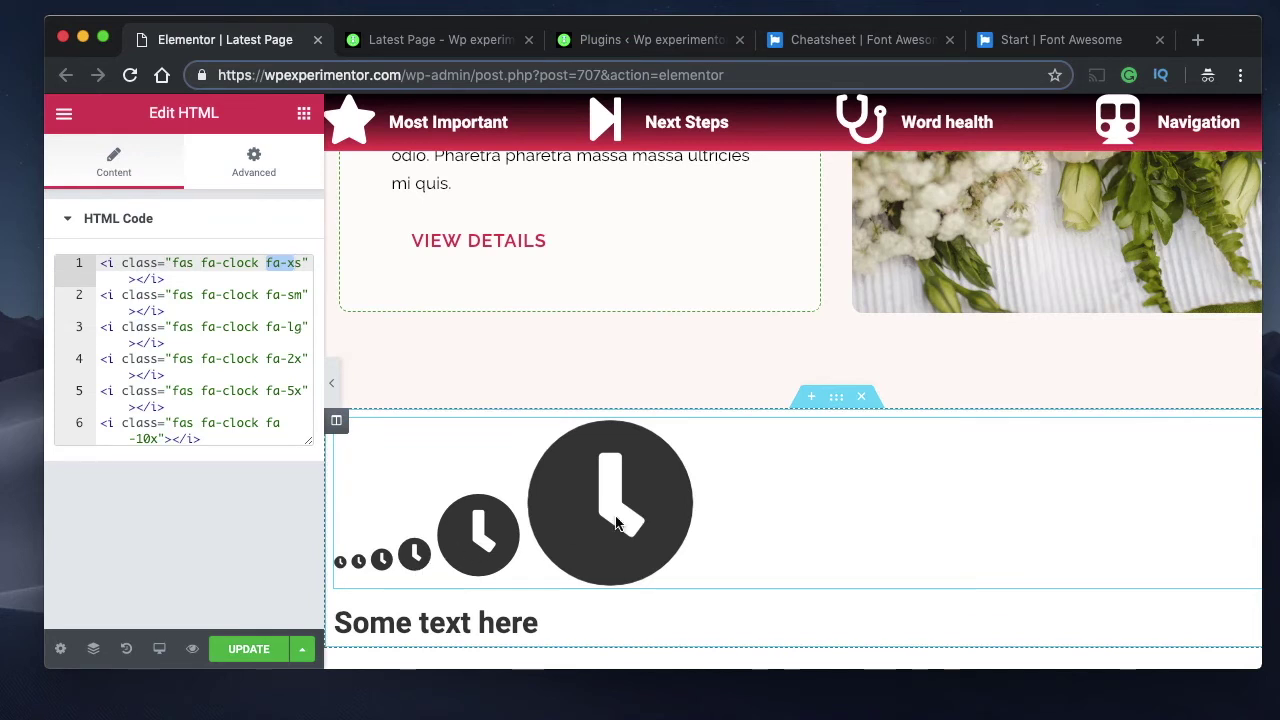
Point out the fa-xs, fa-sm, fa-lg and fa-2x size classes, then add a line after the clocks
double_click(140, 263)
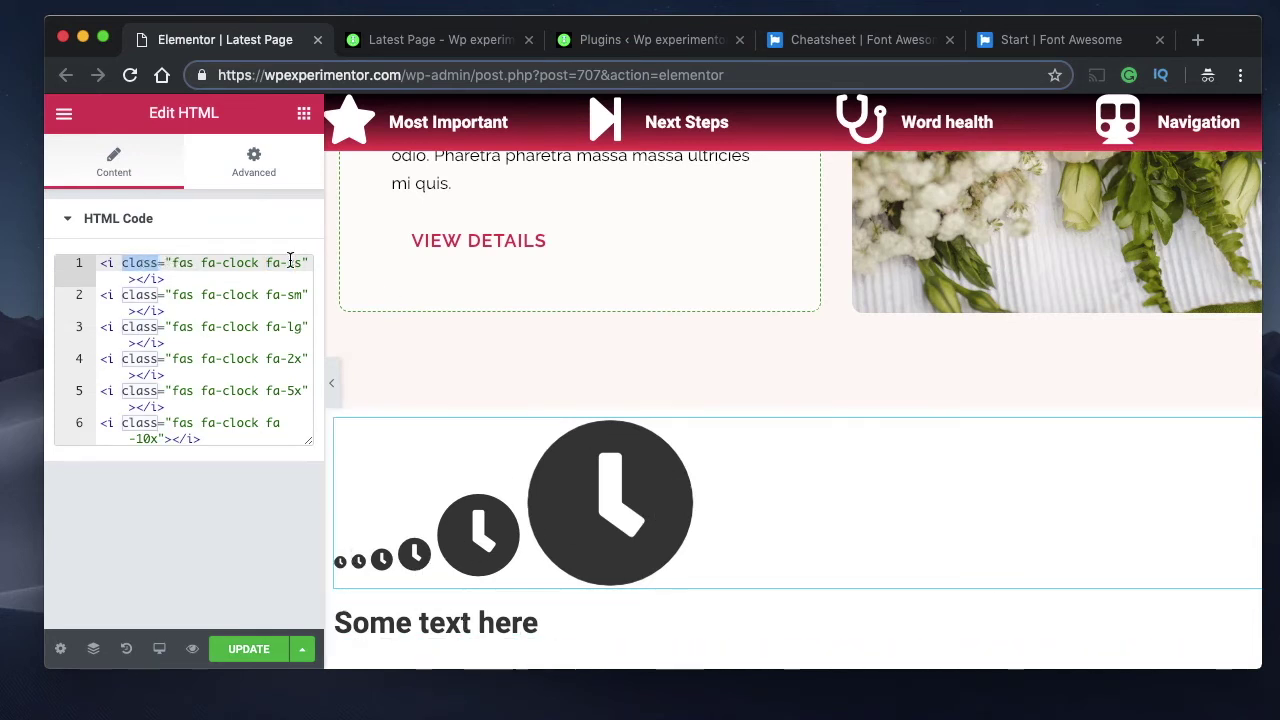
drag(266, 263, 297, 262)
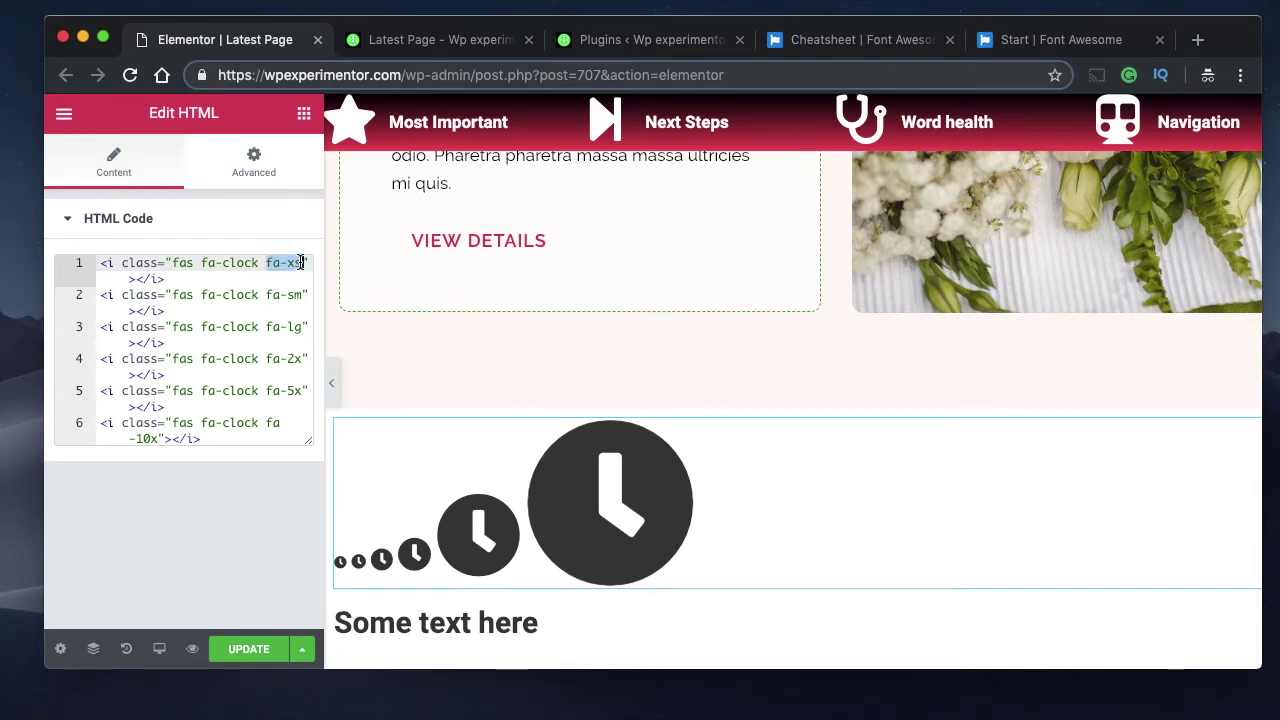
double_click(299, 262)
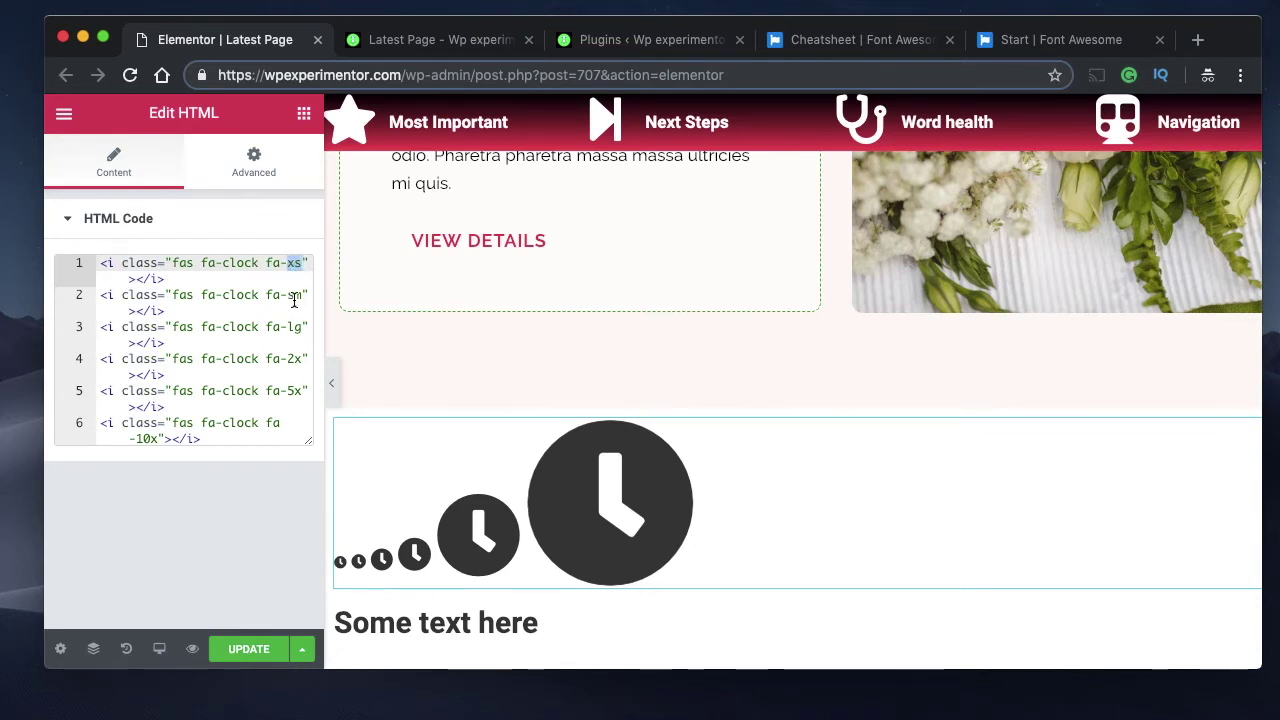
double_click(294, 296)
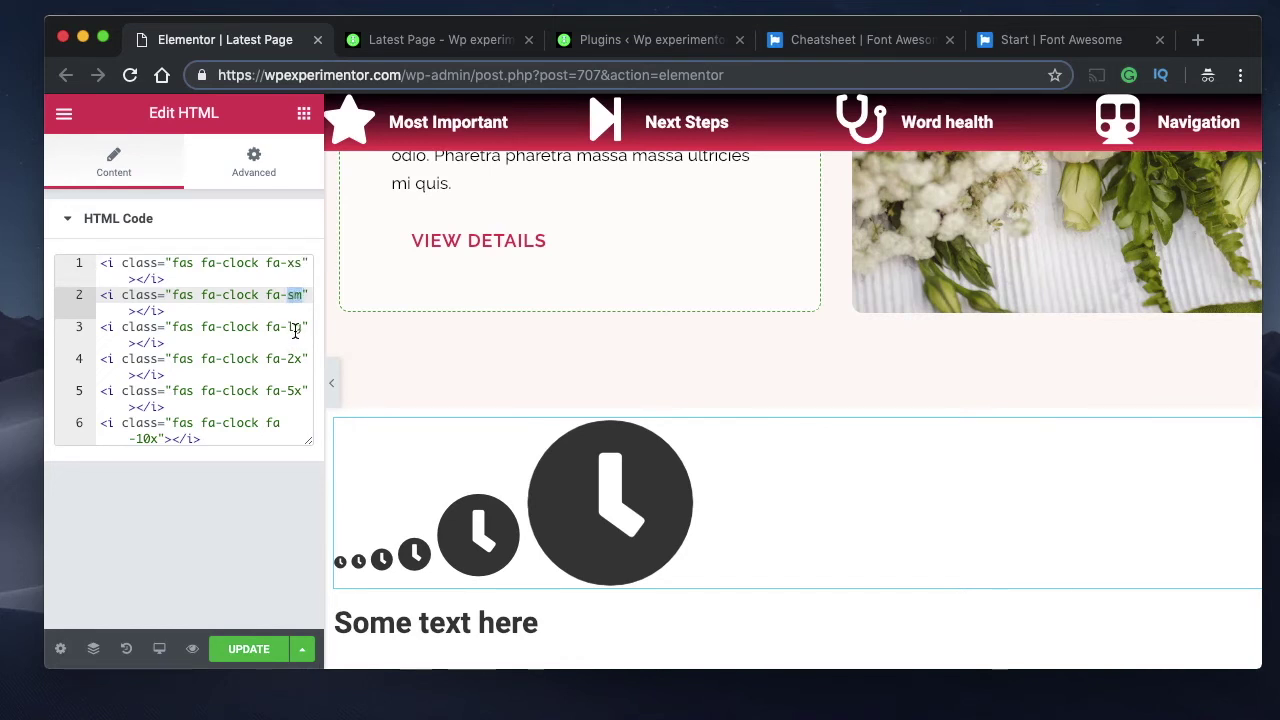
double_click(295, 328)
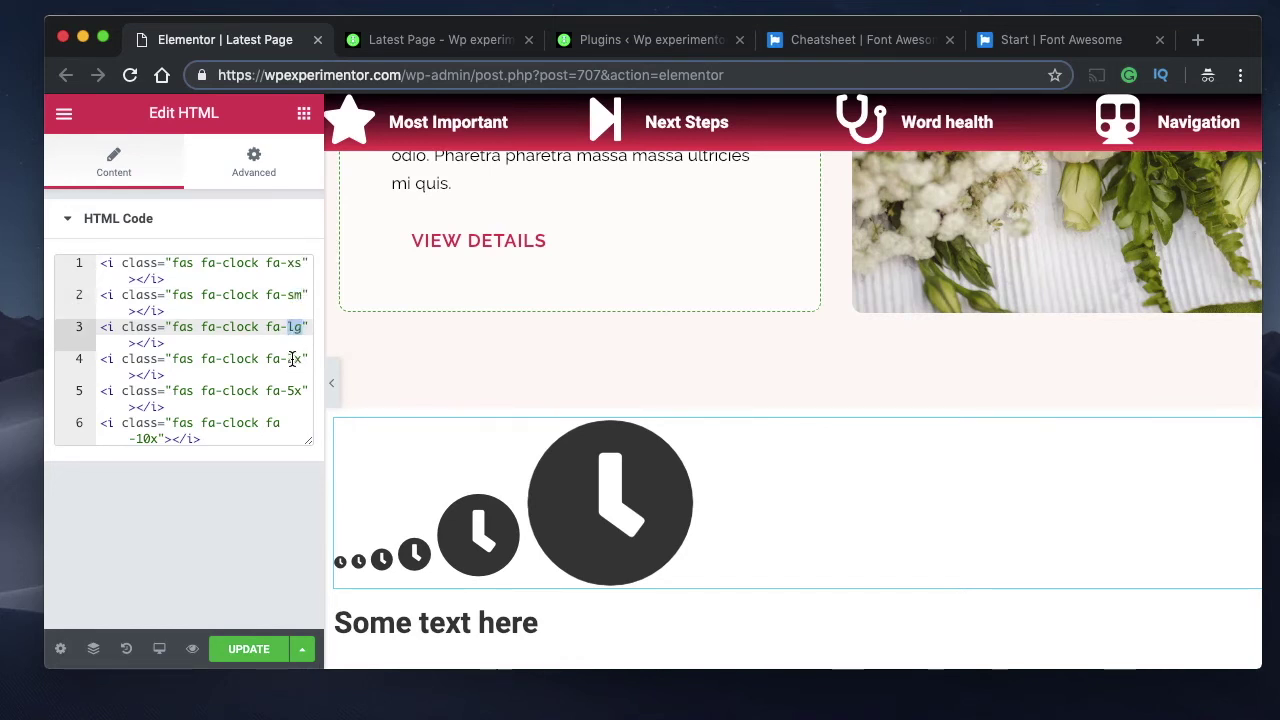
double_click(293, 359)
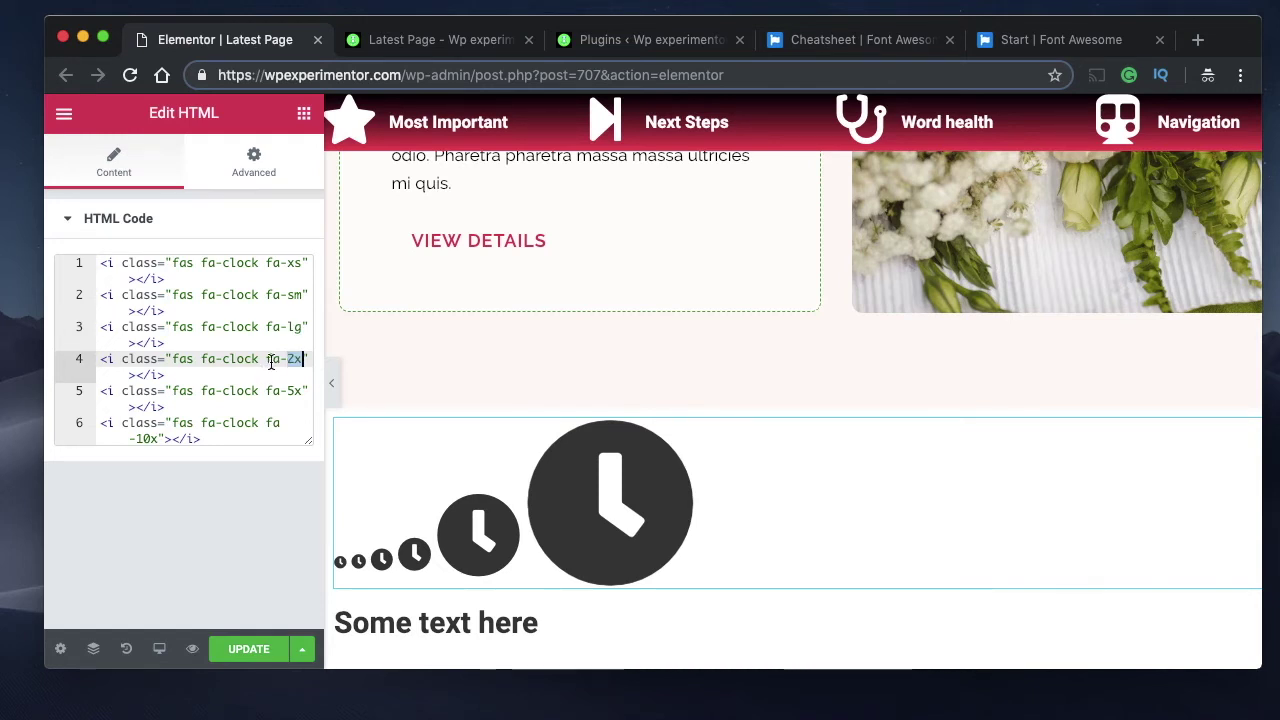
drag(266, 359, 305, 360)
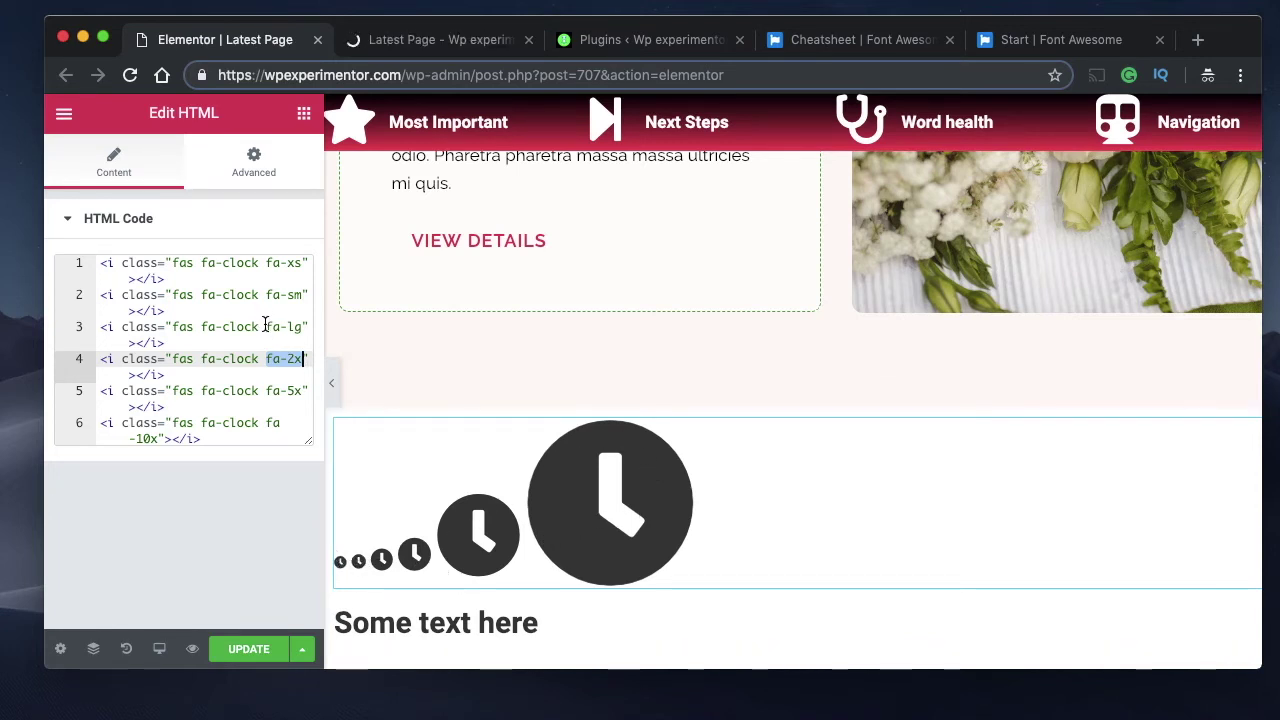
drag(265, 326, 303, 327)
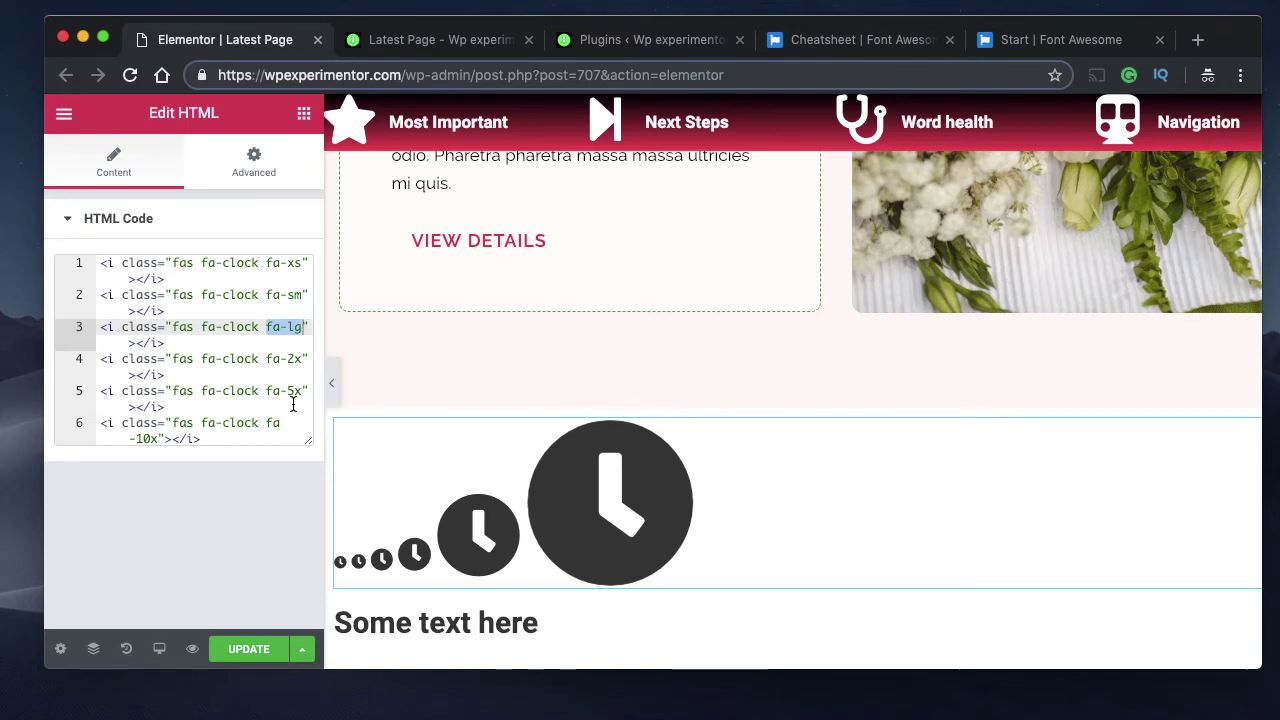
click(230, 438)
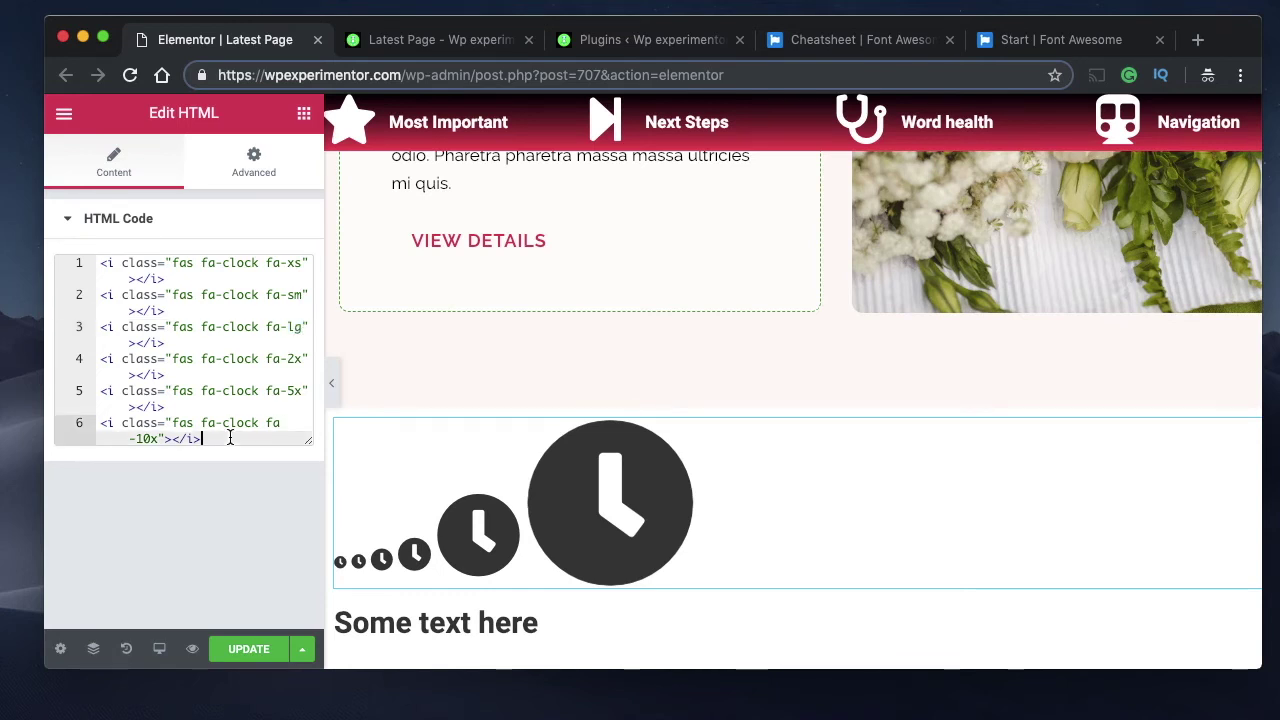
key(Return)
Paste the fa-spin and fa-pulse cog icons and add fa-spin to the fa-10x clock
text(<i class="fas fa-cog fa-spin"></i> <i class="fas fa-cog fa-pulse"></i>)
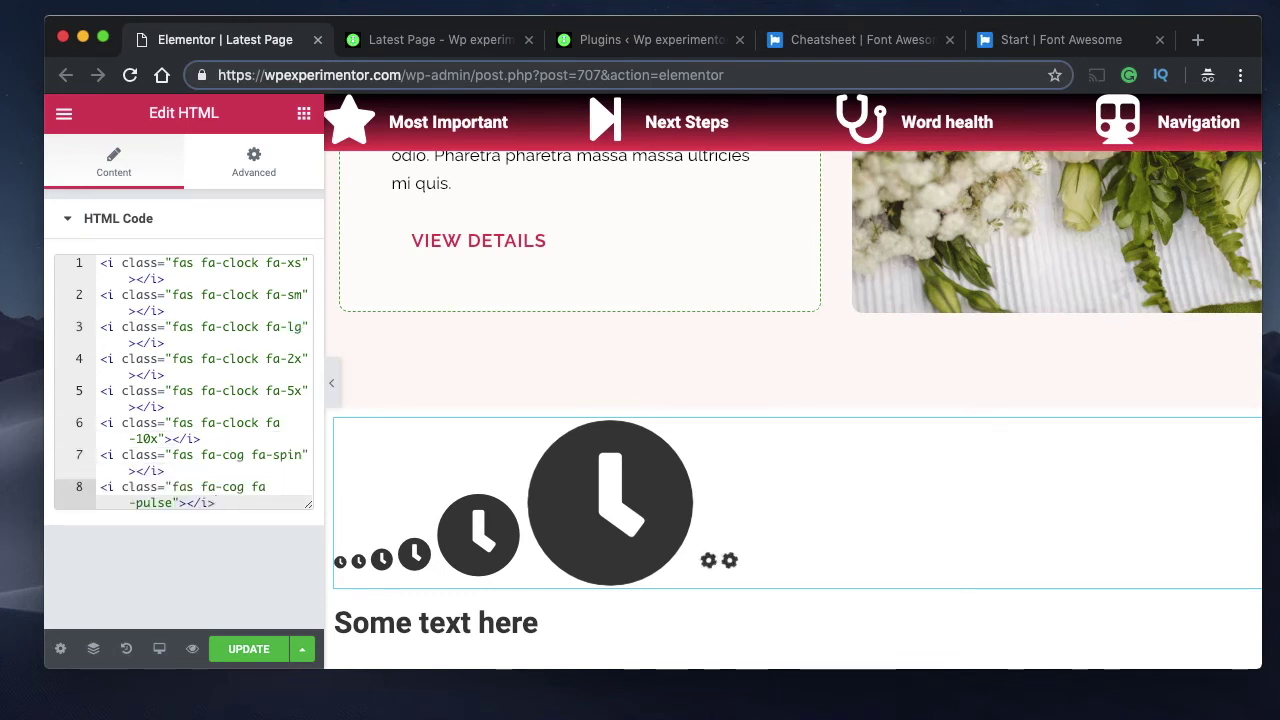
click(251, 455)
shift+click(301, 459)
key(super+c)
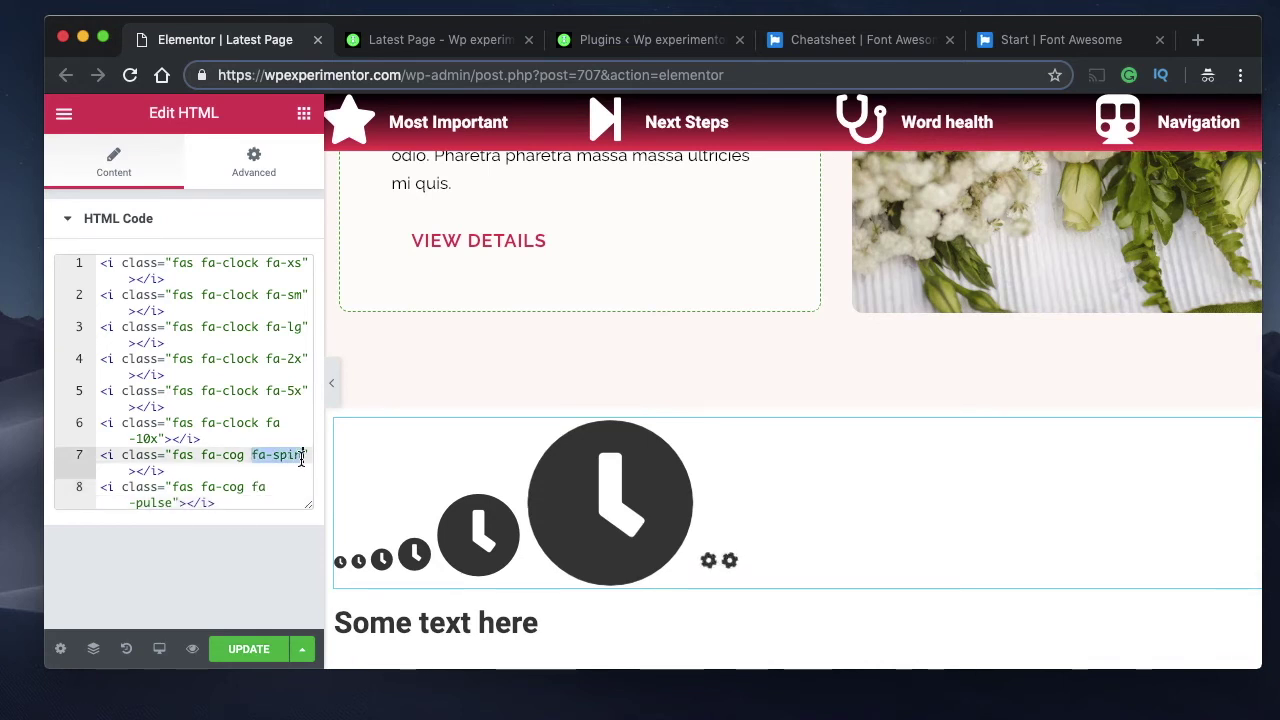
click(165, 438)
key(super+v)
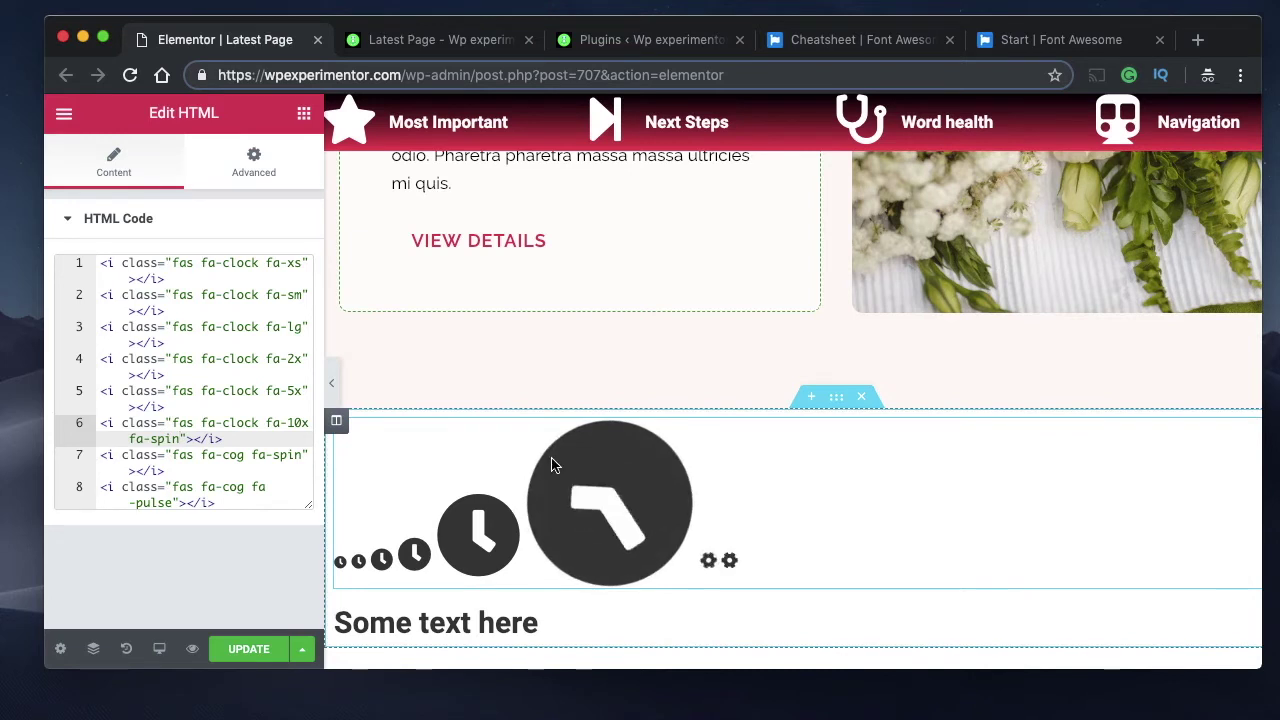
Try fa-pulse on the largest clock, revert to fa-spin, and add fa-spin to the fa-5x clock
triple_click(155, 440)
double_click(153, 440)
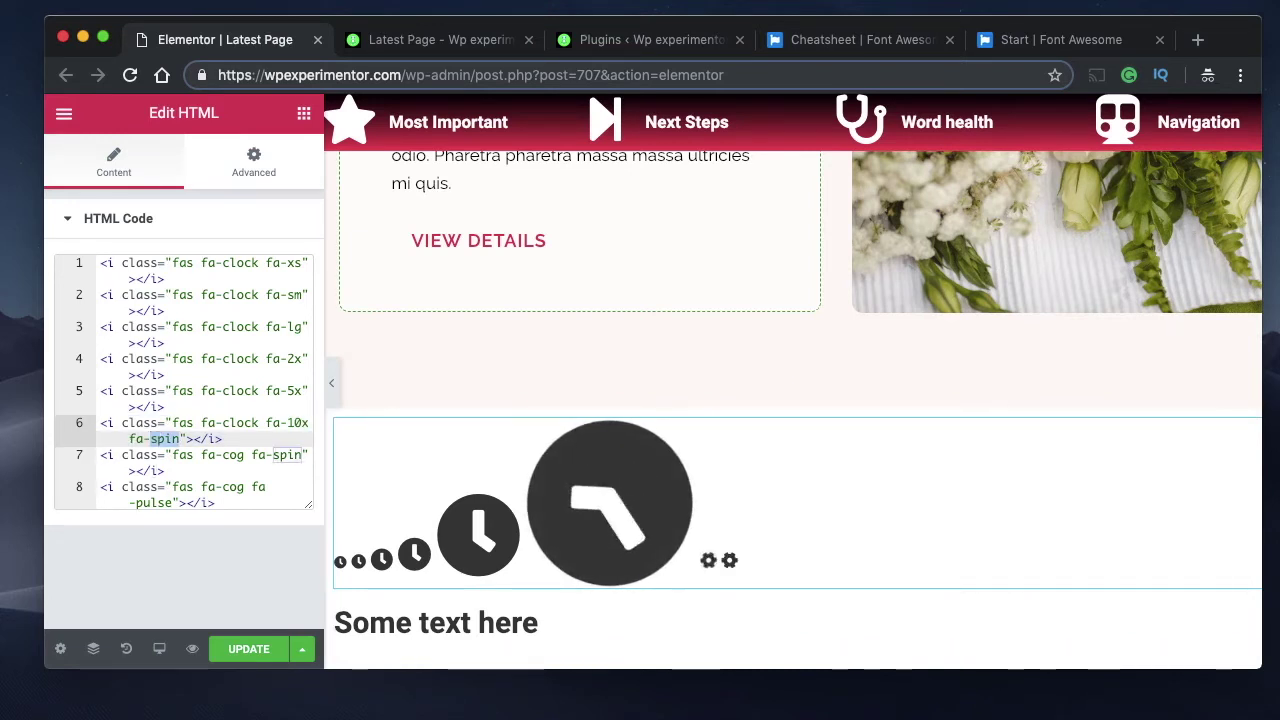
text(pulse)
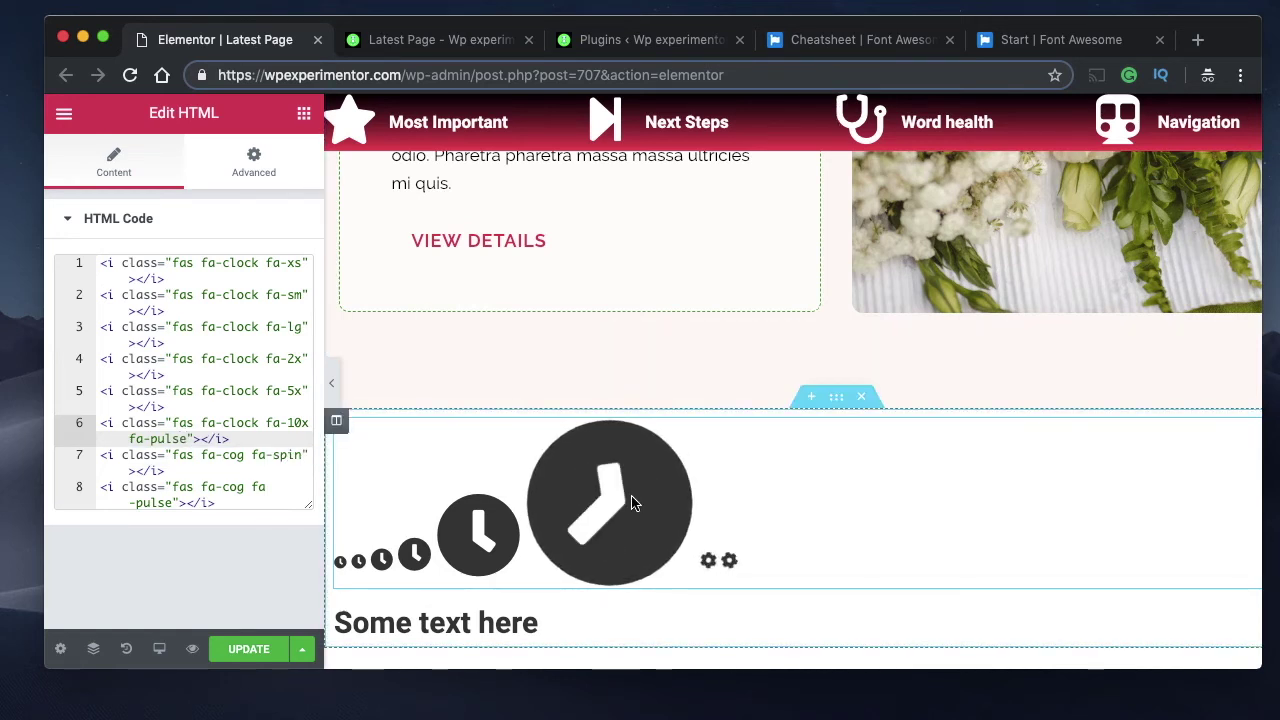
double_click(171, 440)
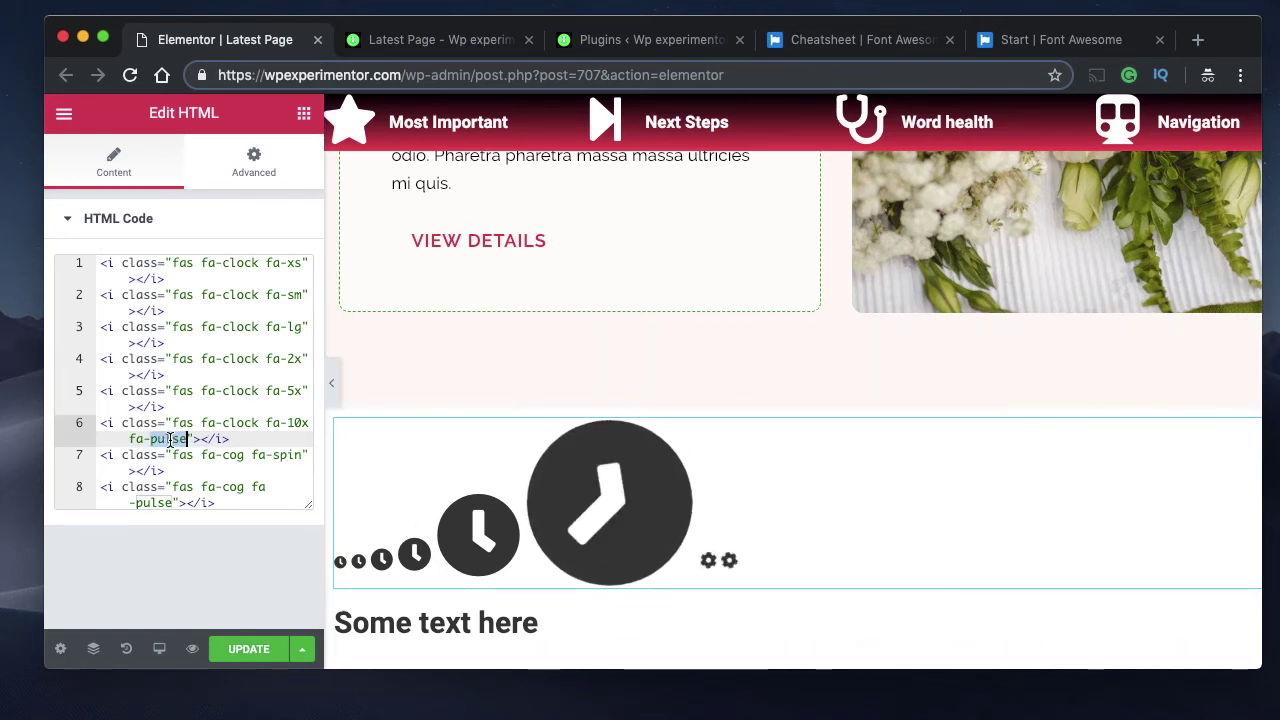
text(spin)
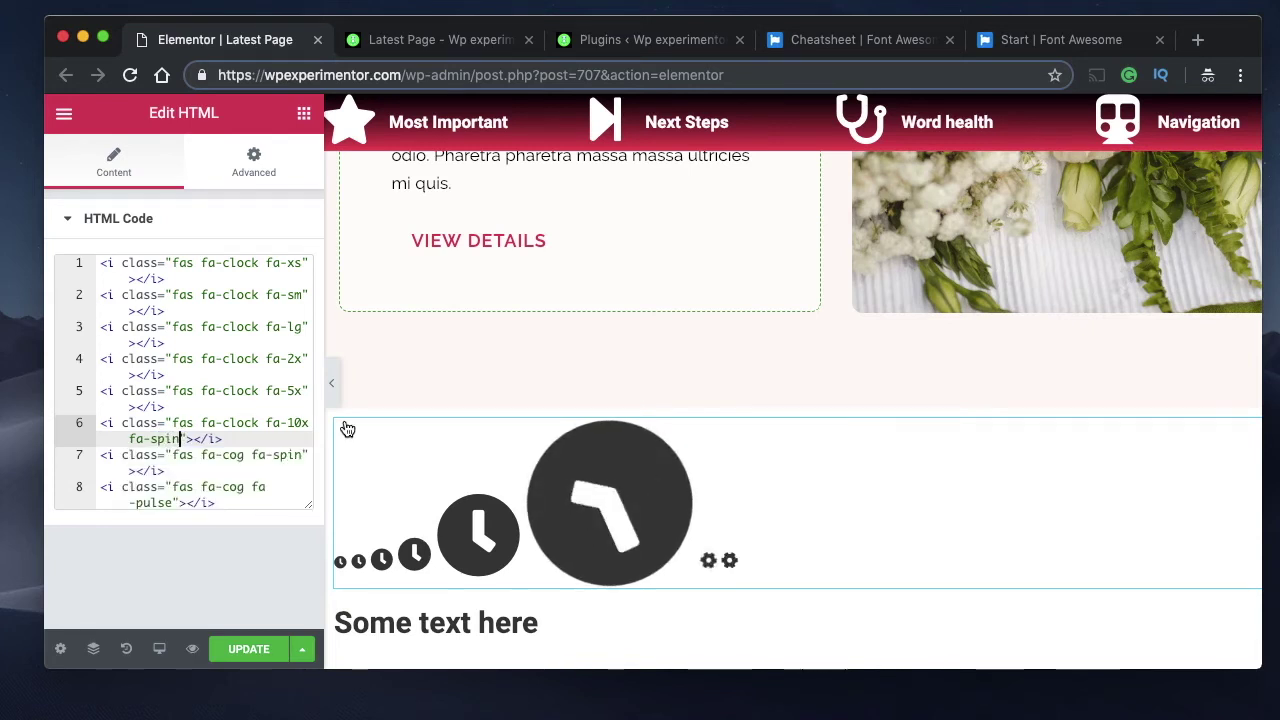
click(303, 390)
text(fa)
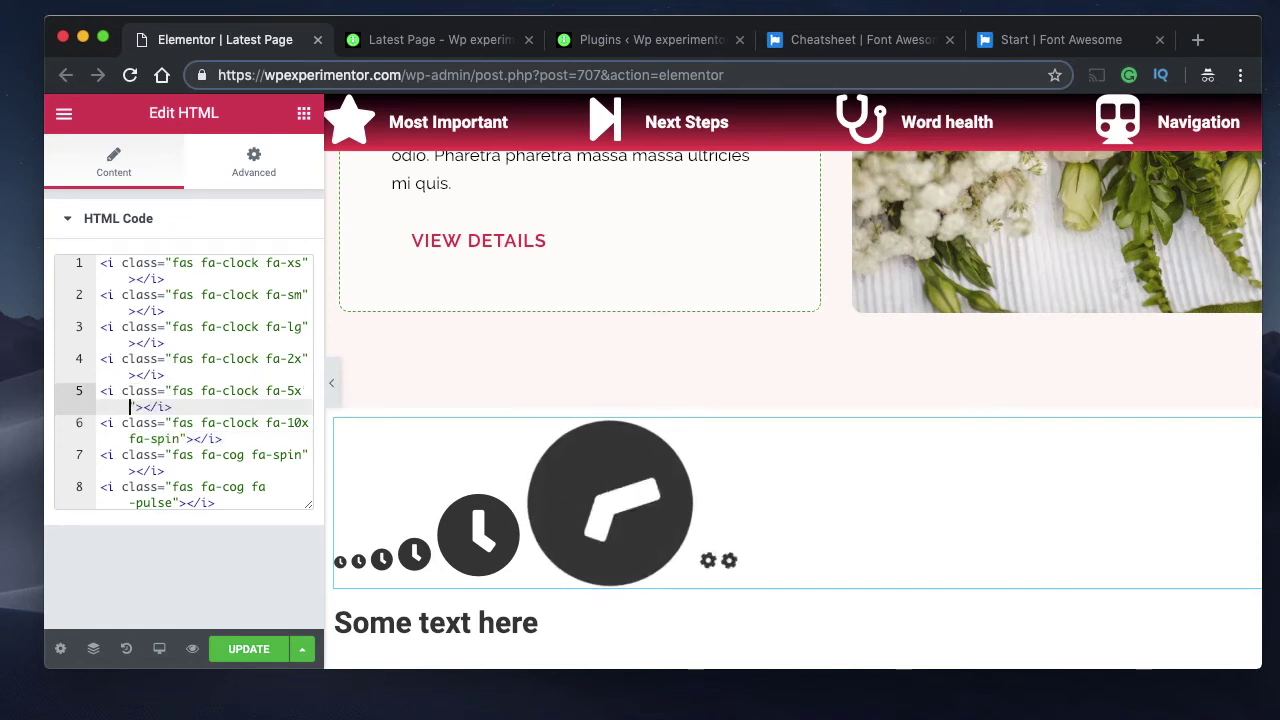
text(-spin)
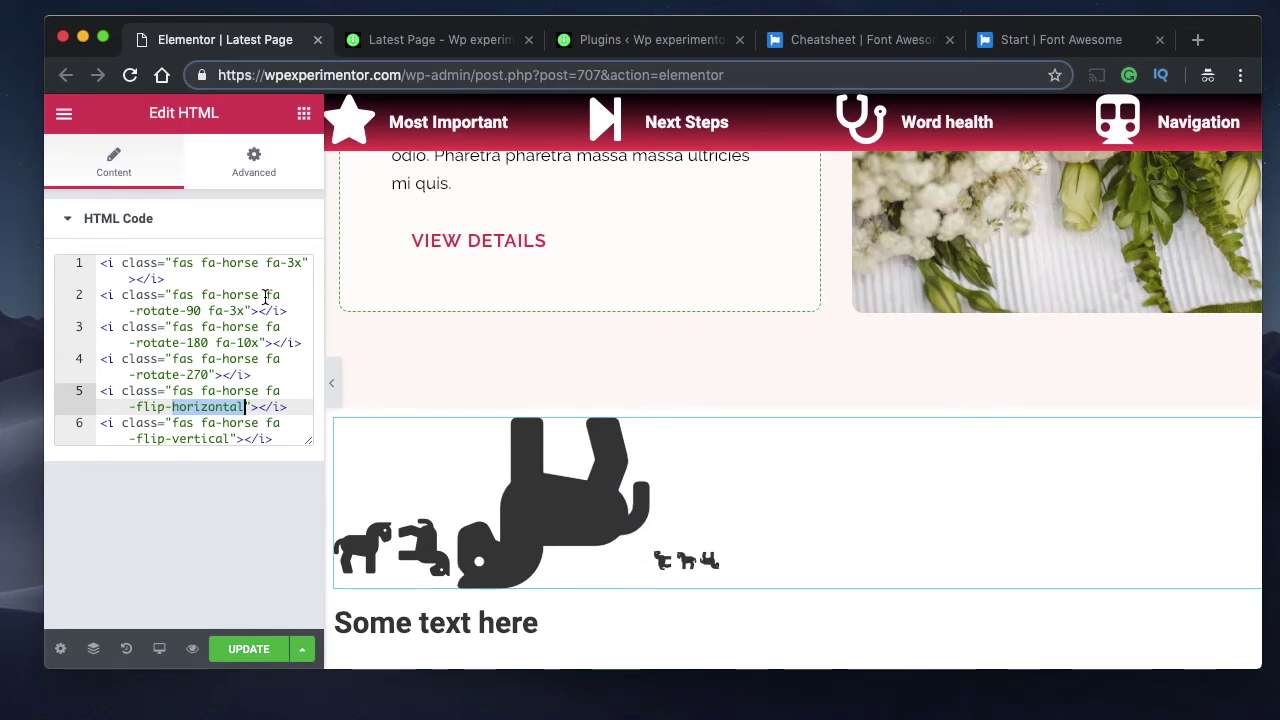
Point out the rotate-90 class and the horizontal and vertical flip classes
click(265, 295)
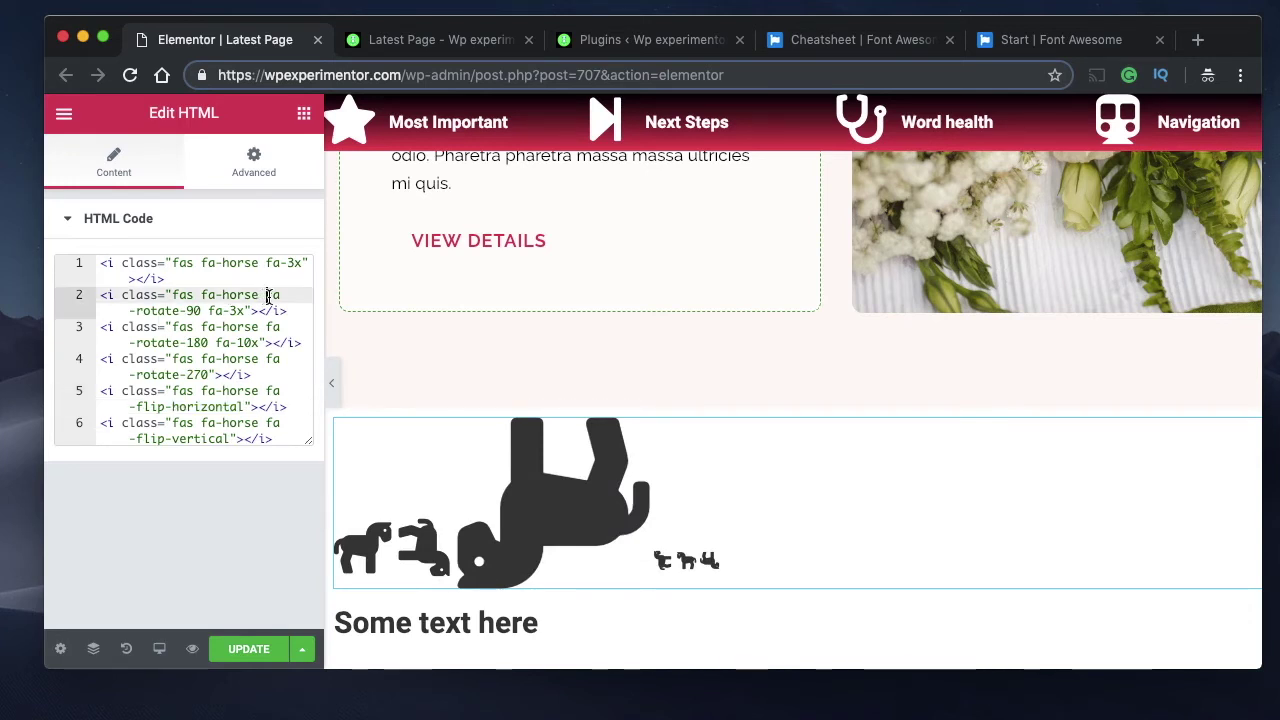
double_click(270, 295)
double_click(158, 311)
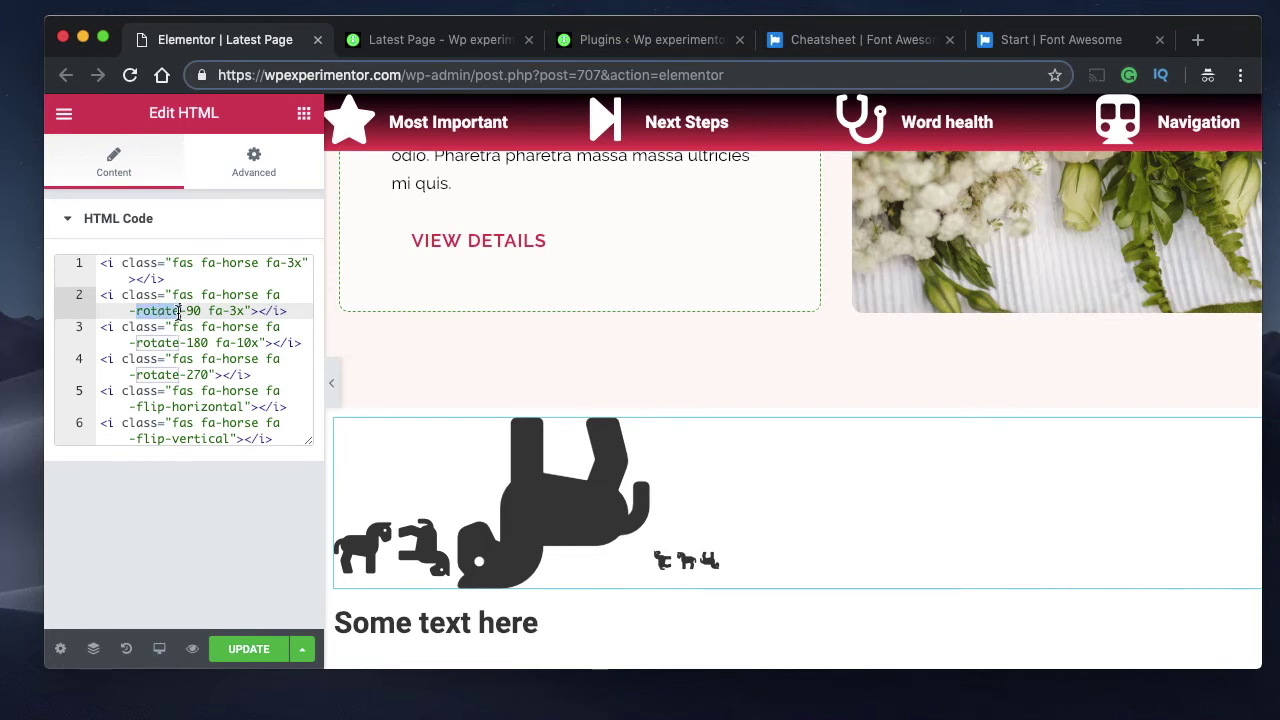
double_click(194, 311)
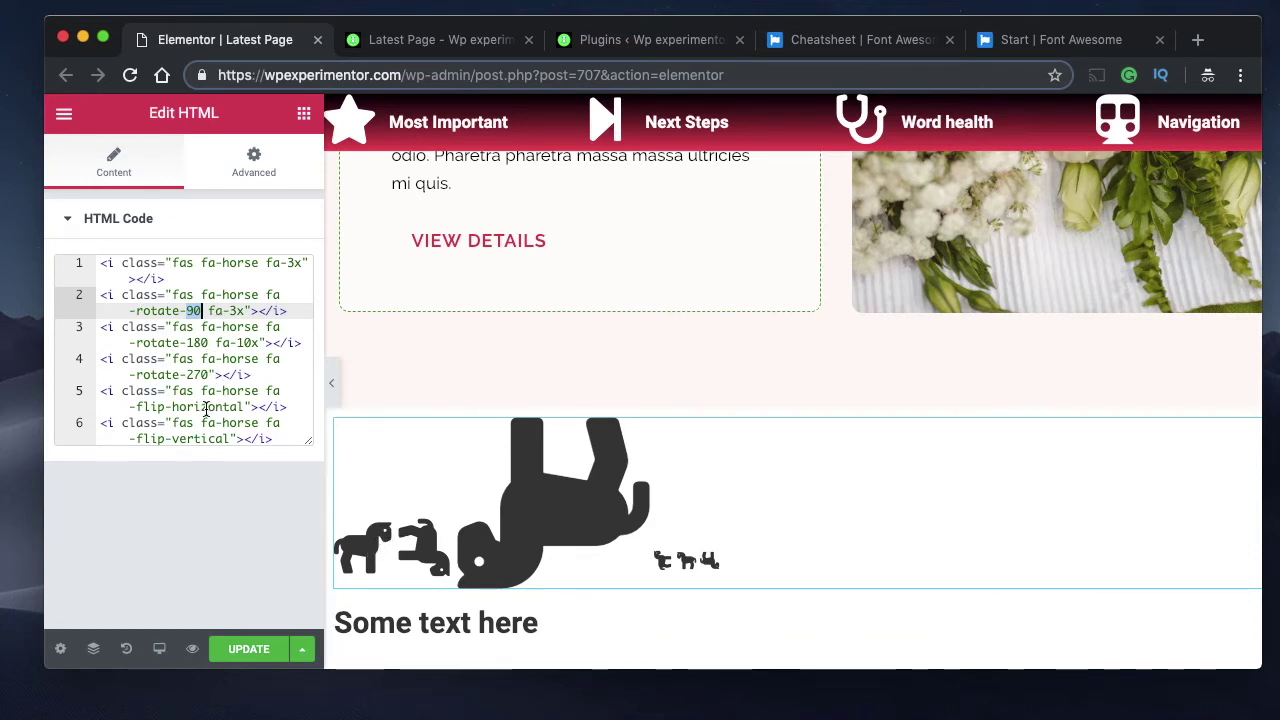
double_click(206, 408)
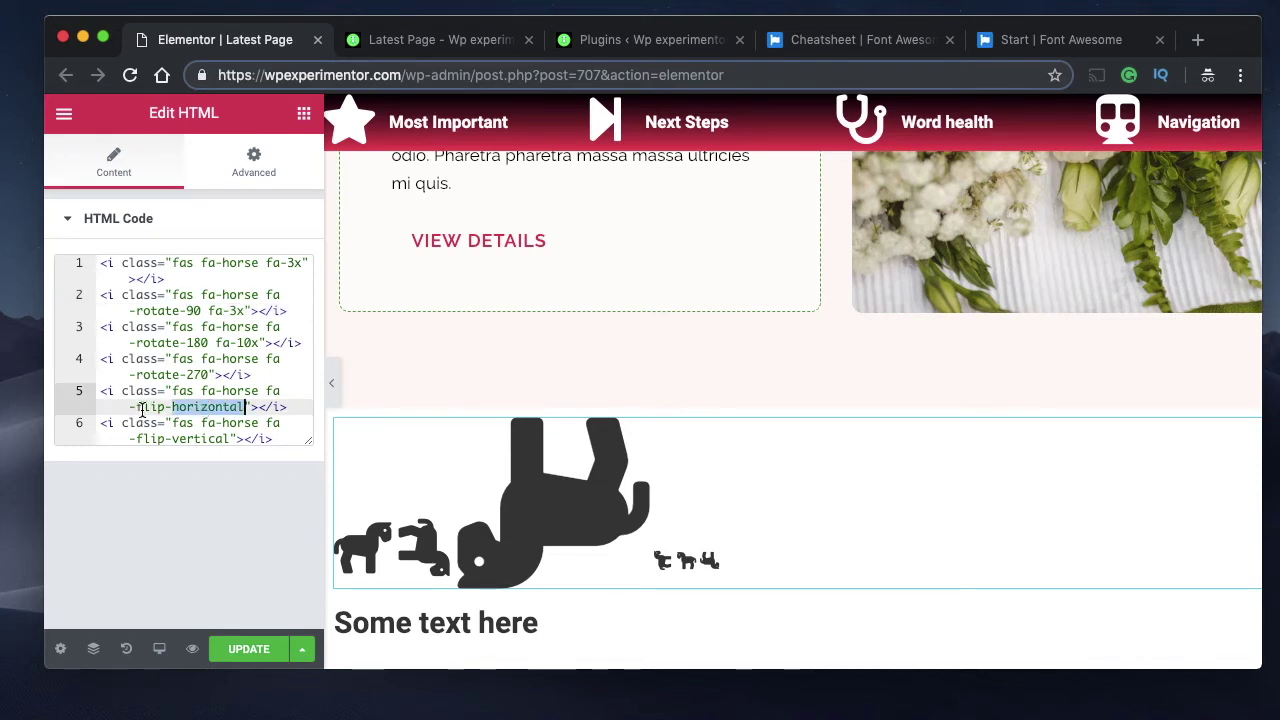
double_click(204, 440)
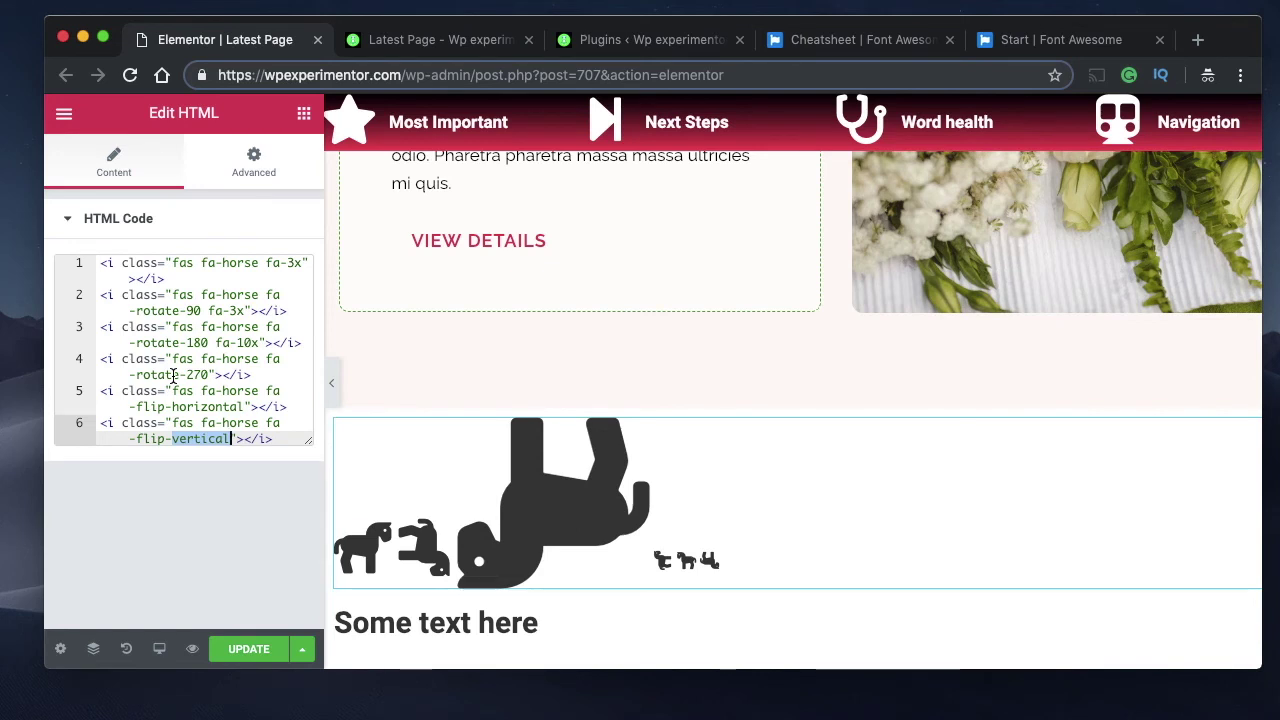
Point out the rotate-270, flip-vertical, and fa-10x rotate-180 horse lines
click(224, 375)
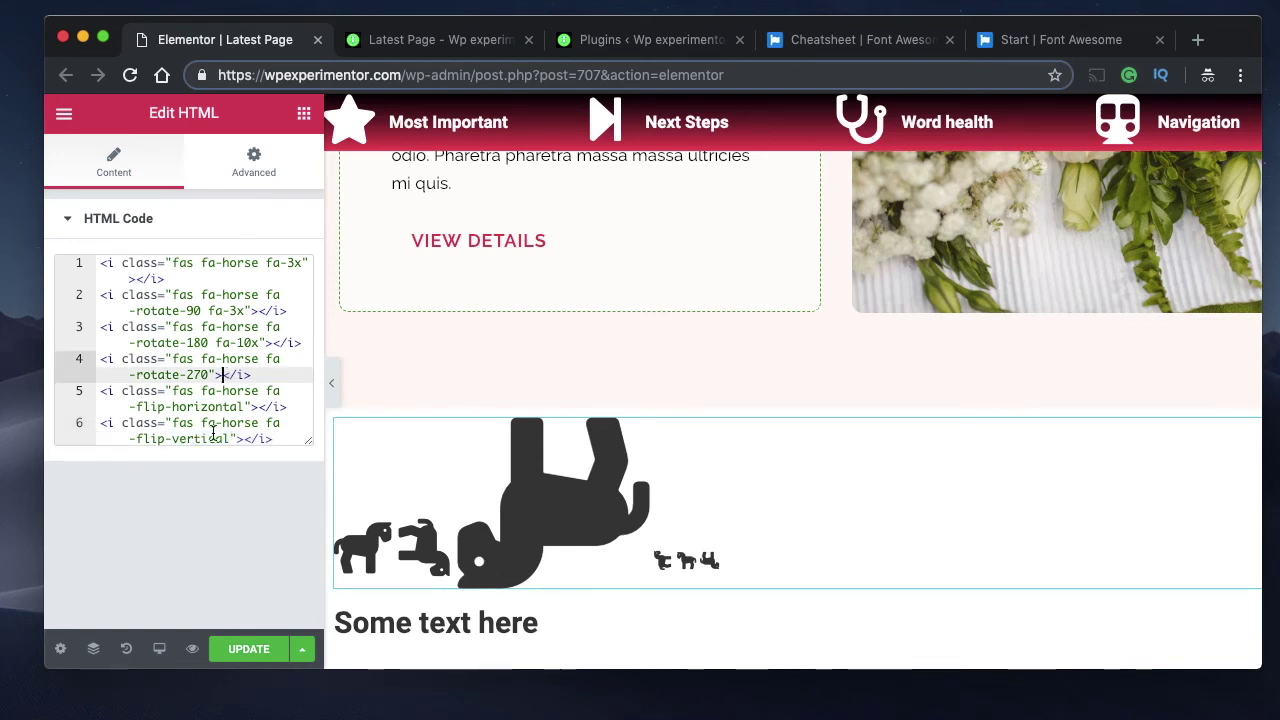
click(242, 439)
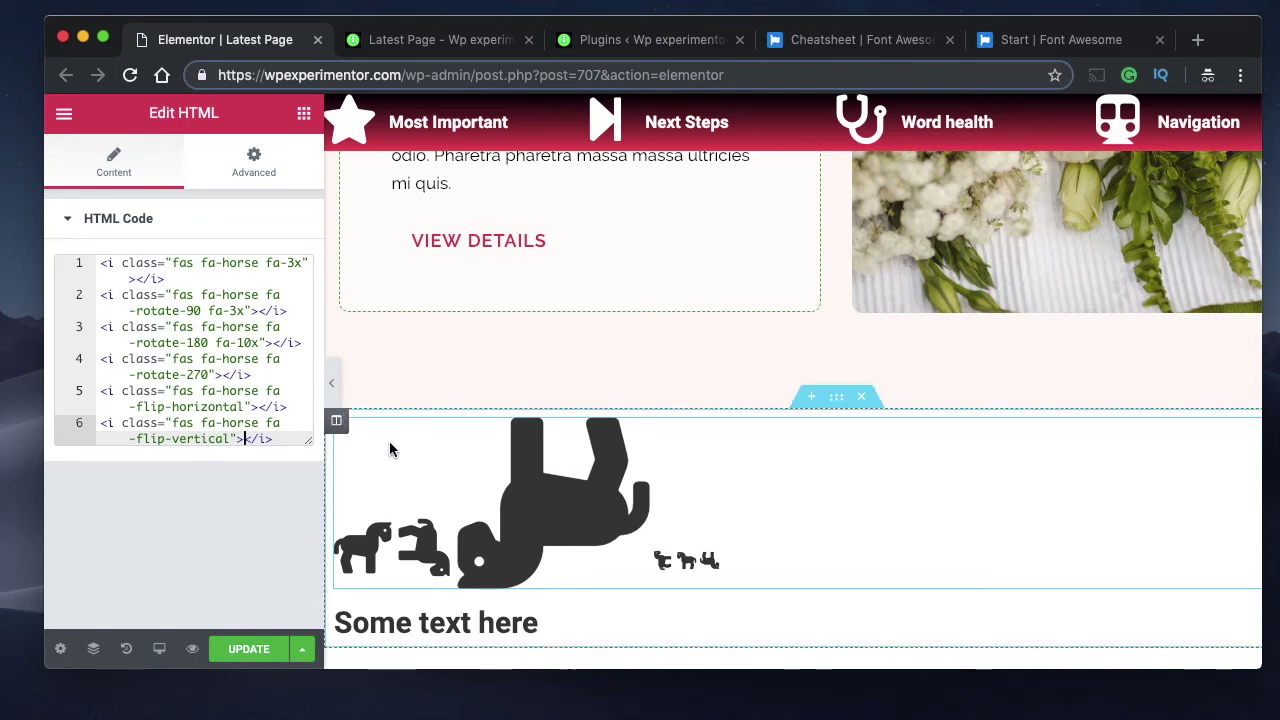
click(269, 330)
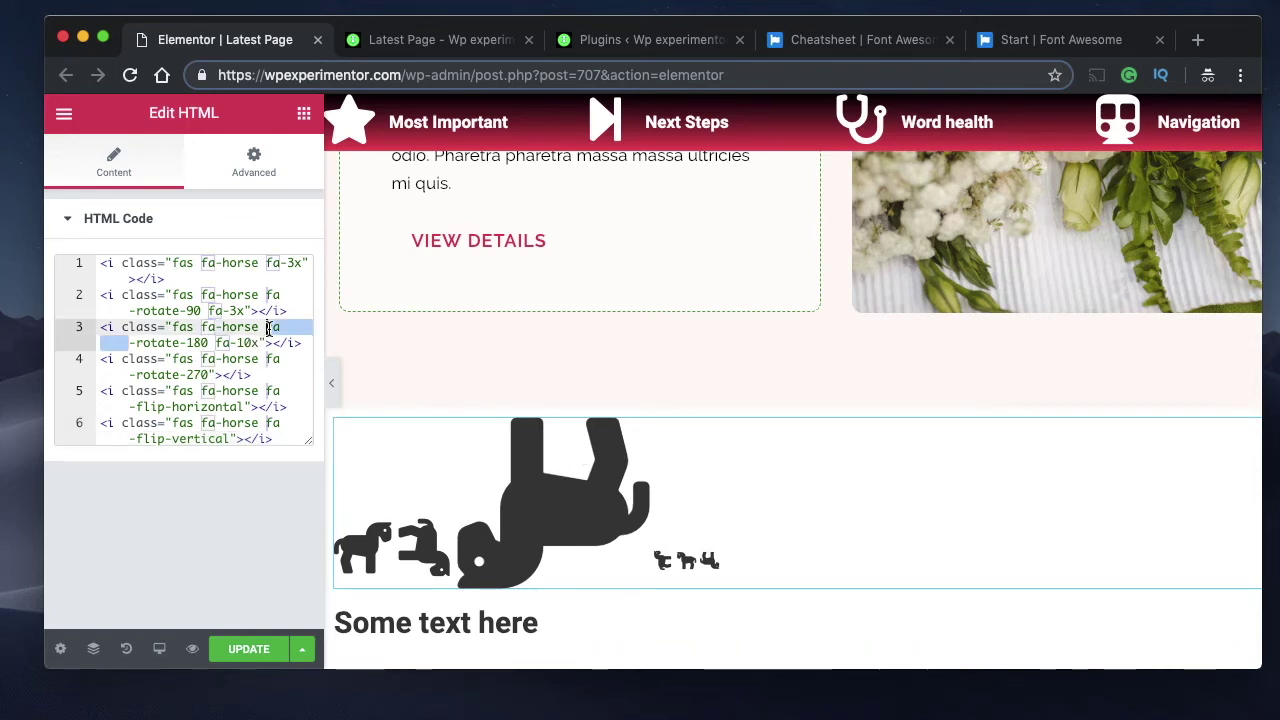
double_click(150, 343)
double_click(197, 343)
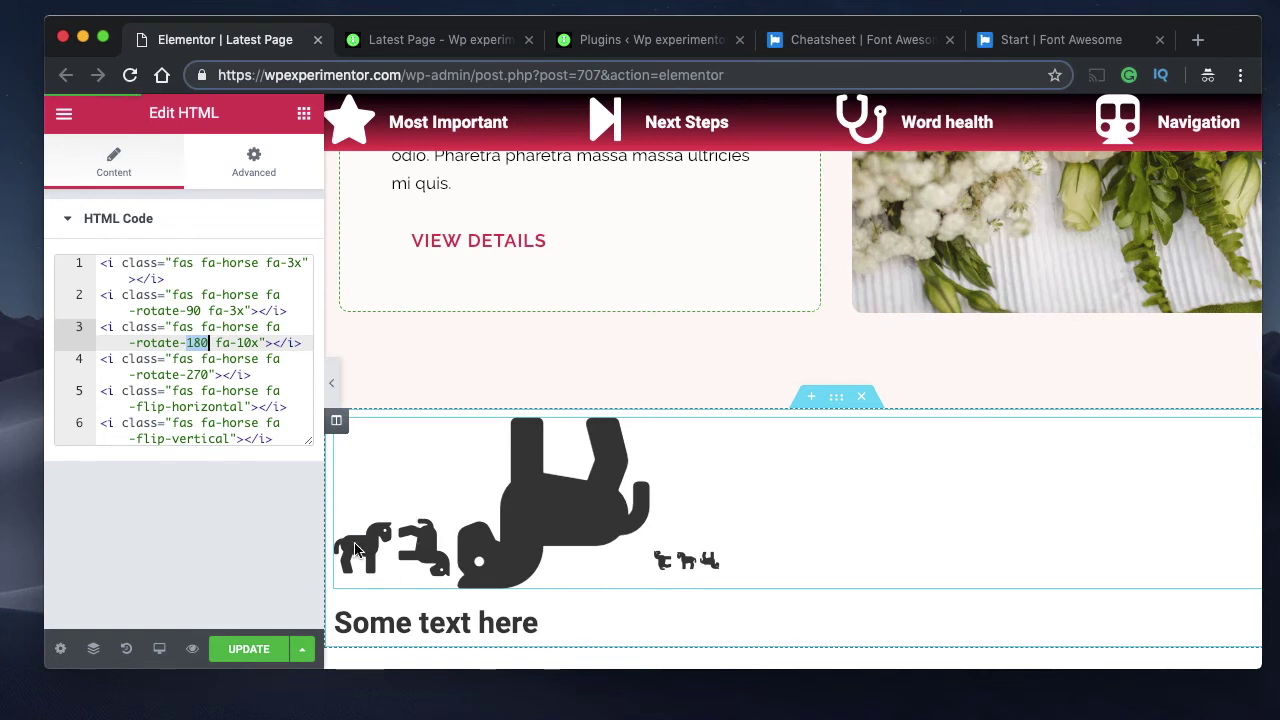
click(257, 343)
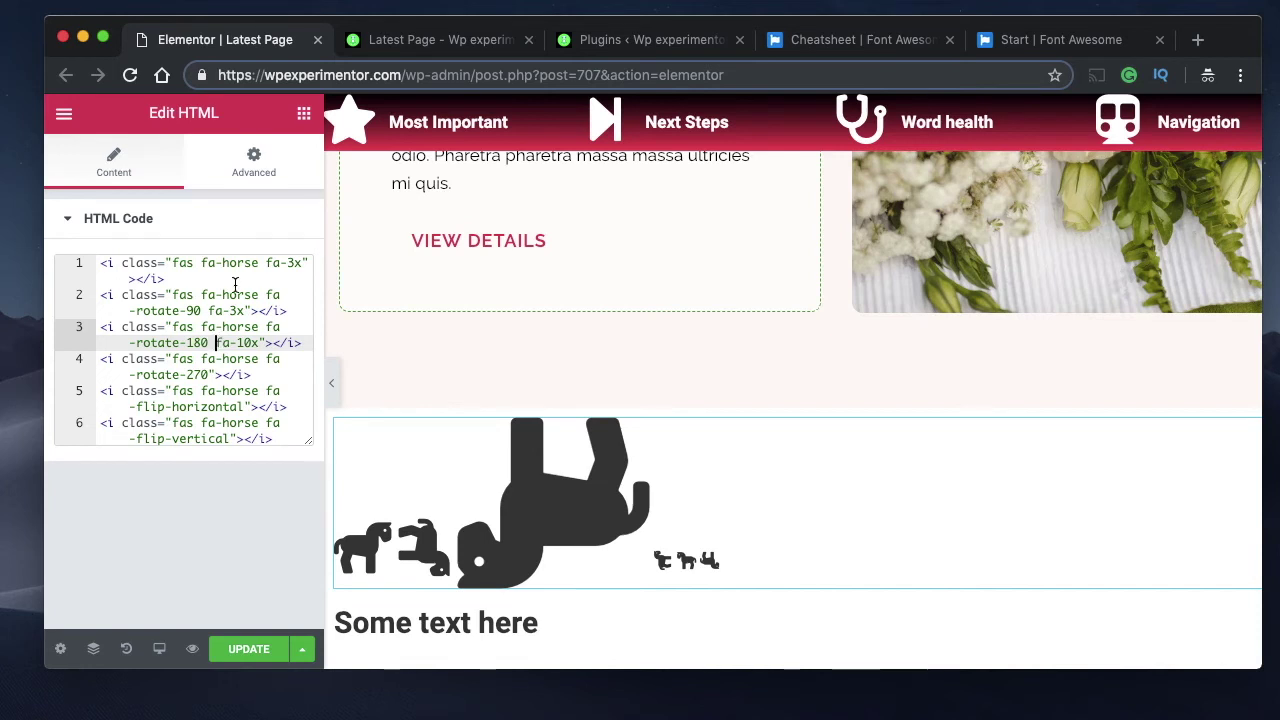
scroll(1119, 392, down, 3)
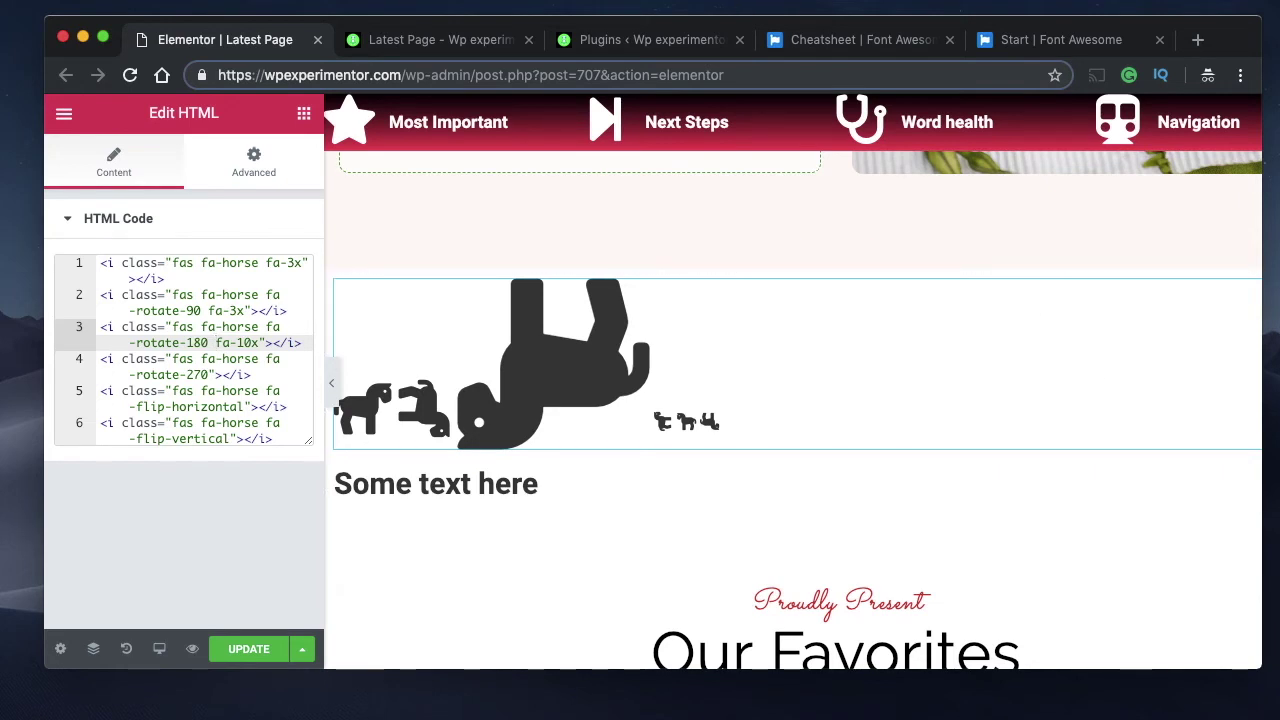
Examine the second stacked-icon span block and its outlined 'far' circle
click(163, 297)
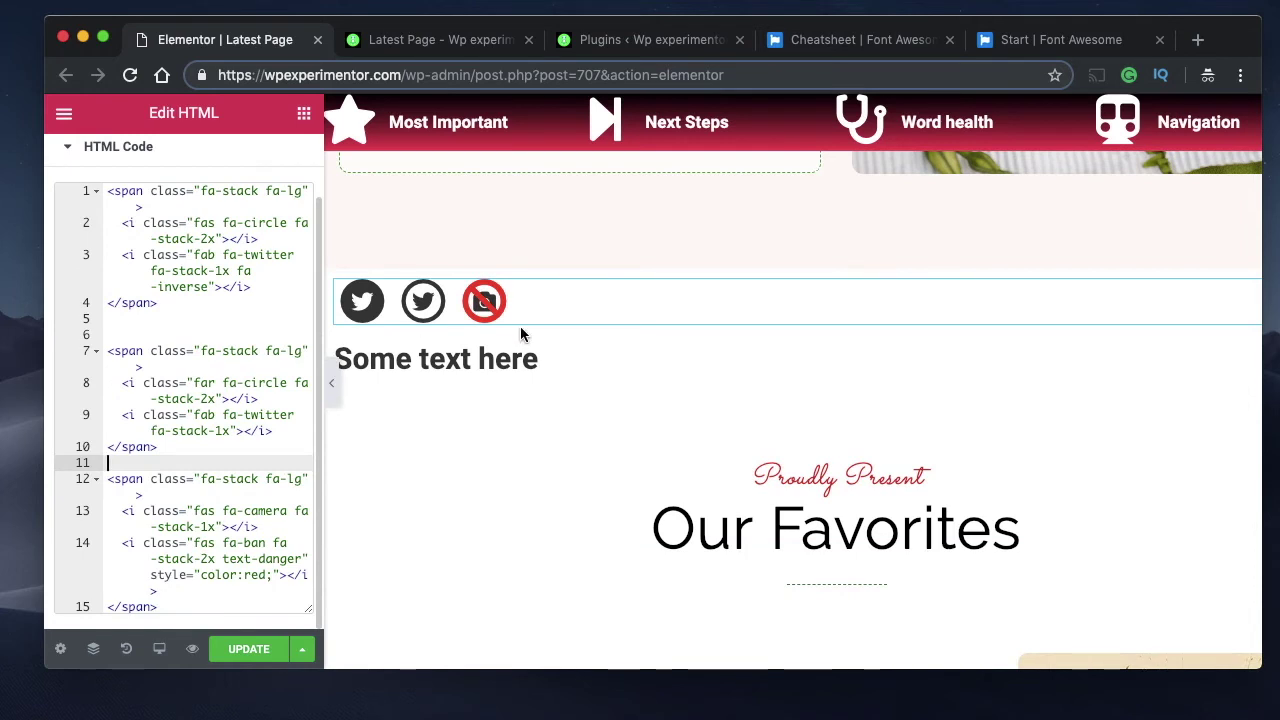
double_click(131, 355)
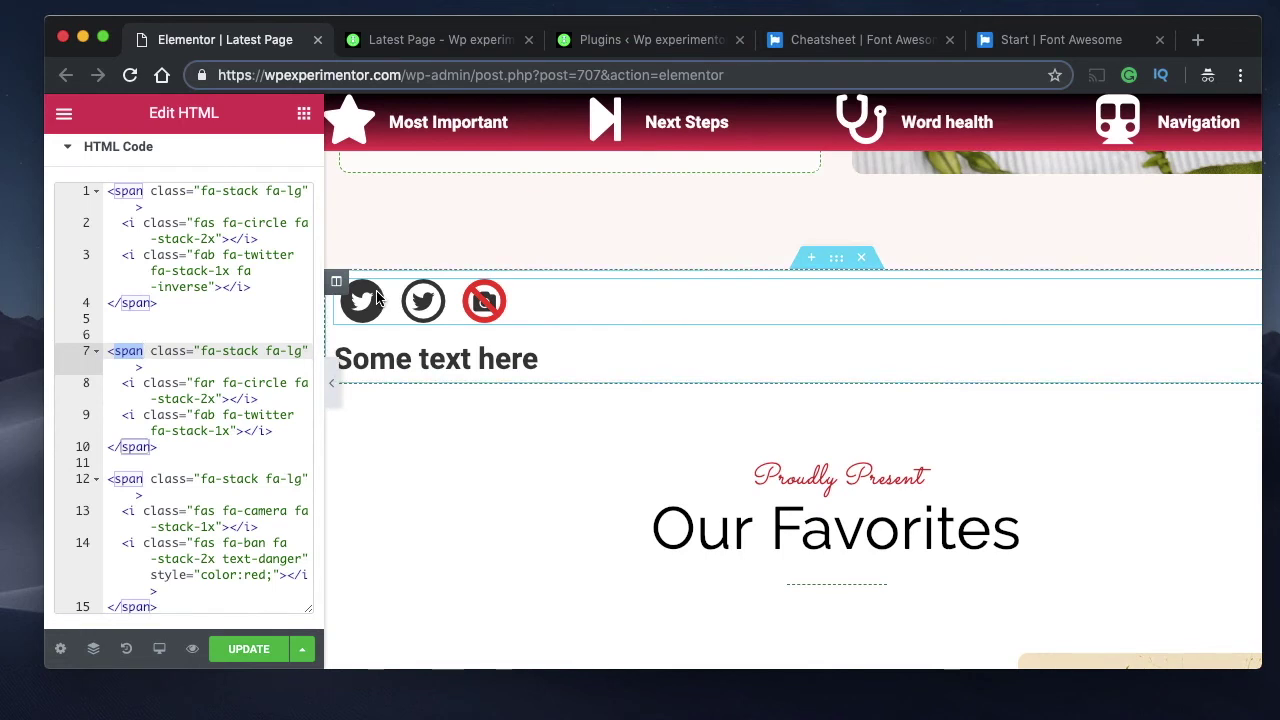
click(113, 352)
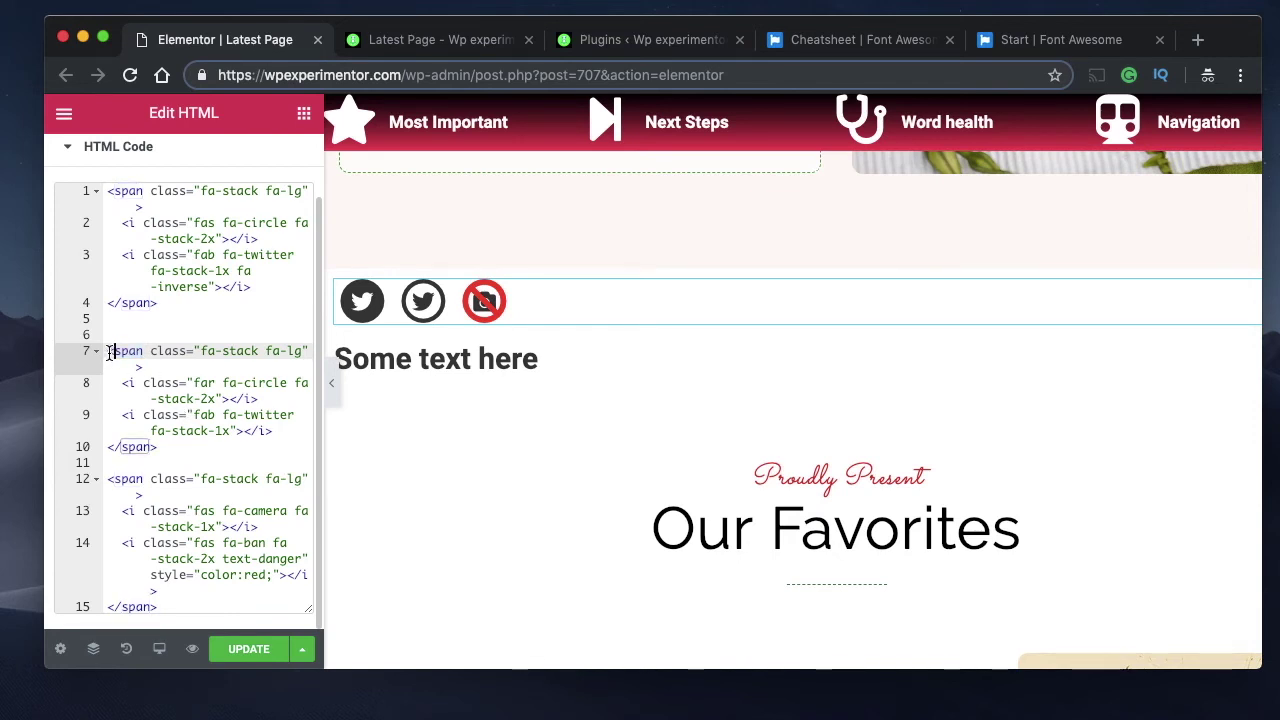
drag(108, 352, 177, 447)
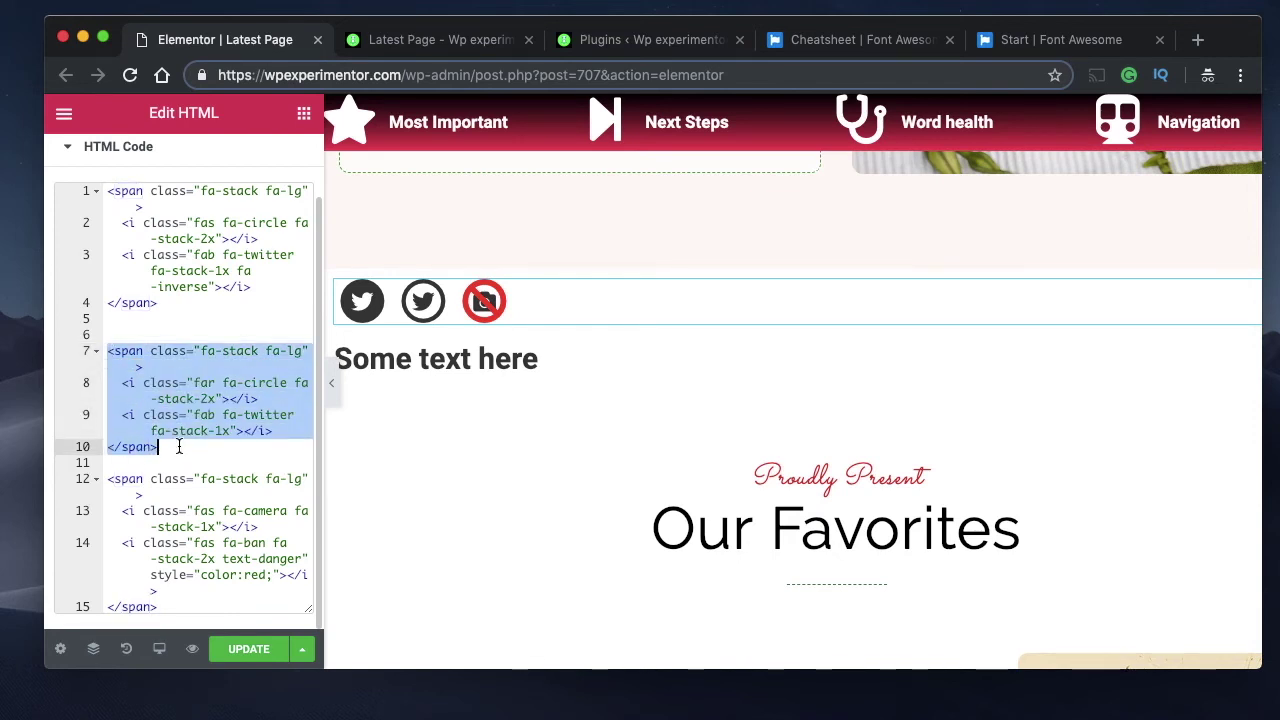
double_click(204, 384)
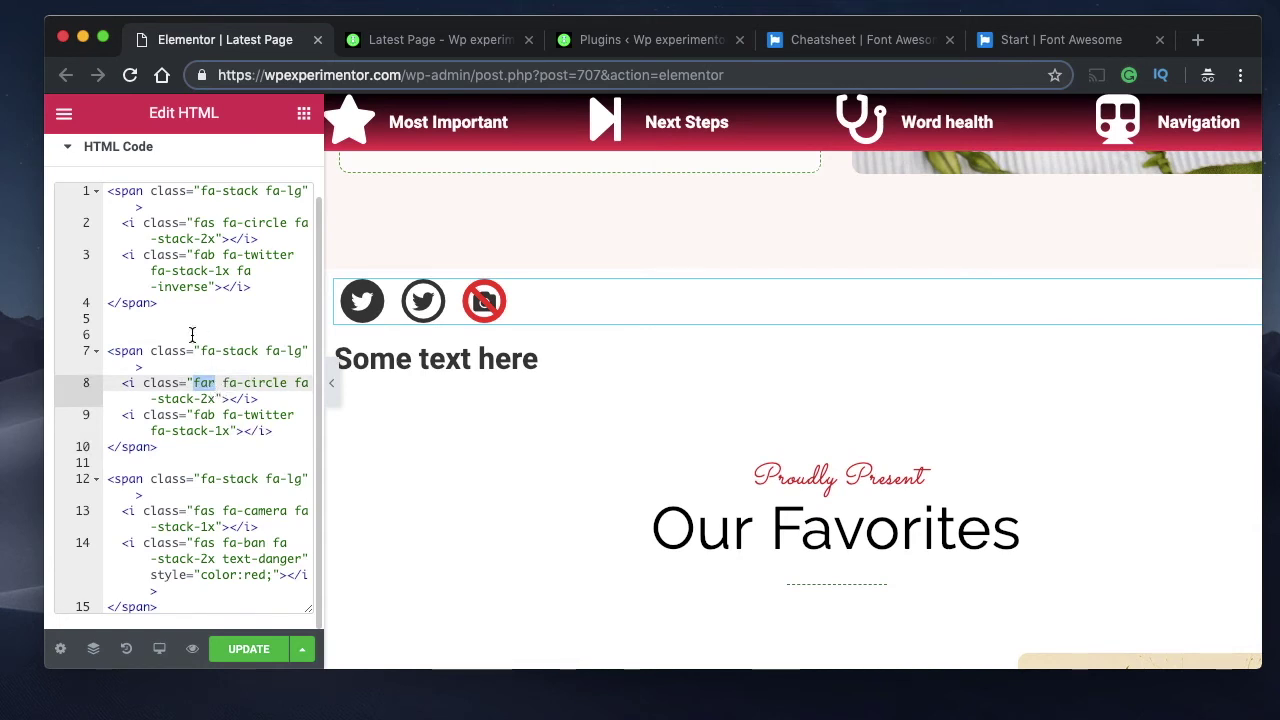
scroll(192, 334, up, 2)
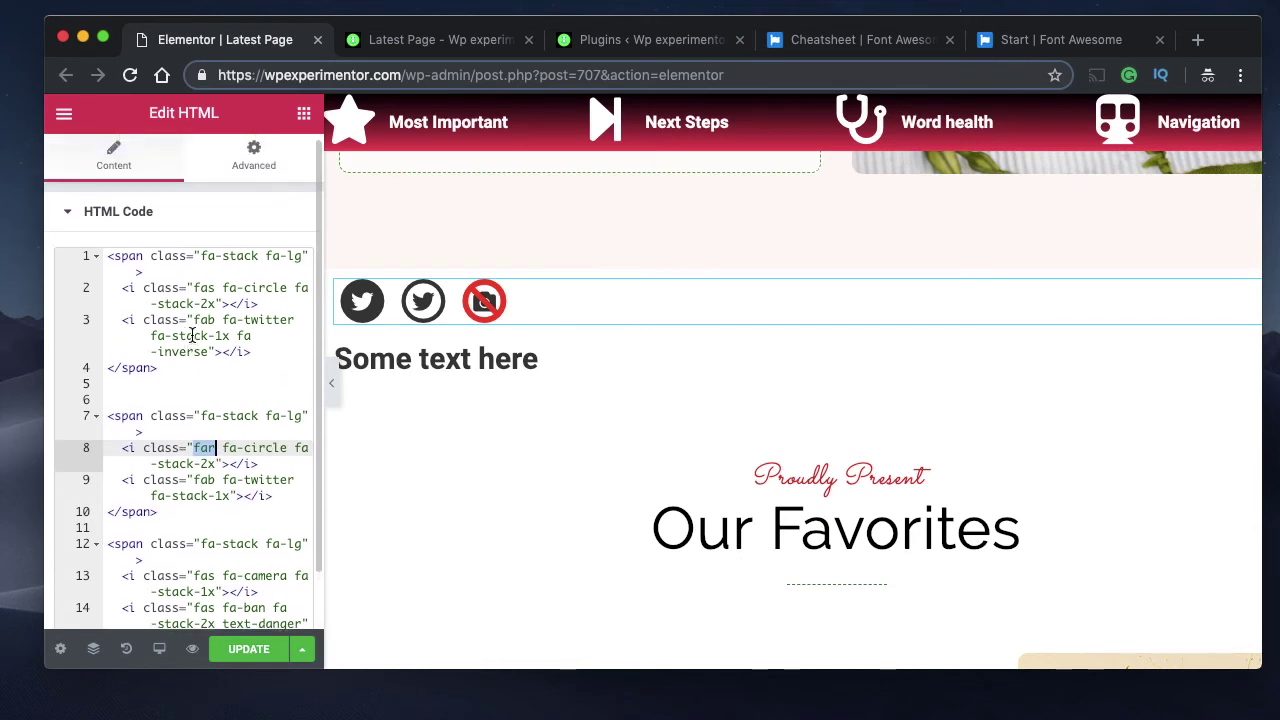
Change the first Twitter stack's fa-lg size to fa-sm, then to fa-10x
double_click(241, 263)
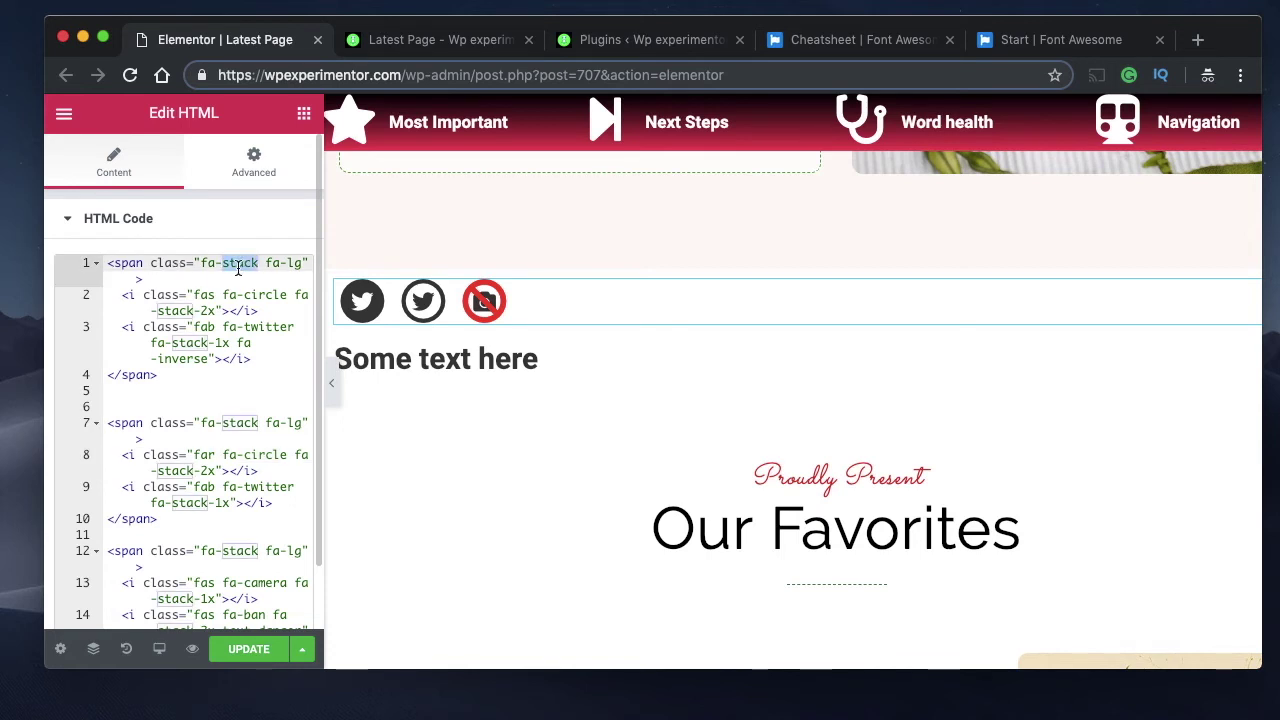
drag(201, 263, 257, 265)
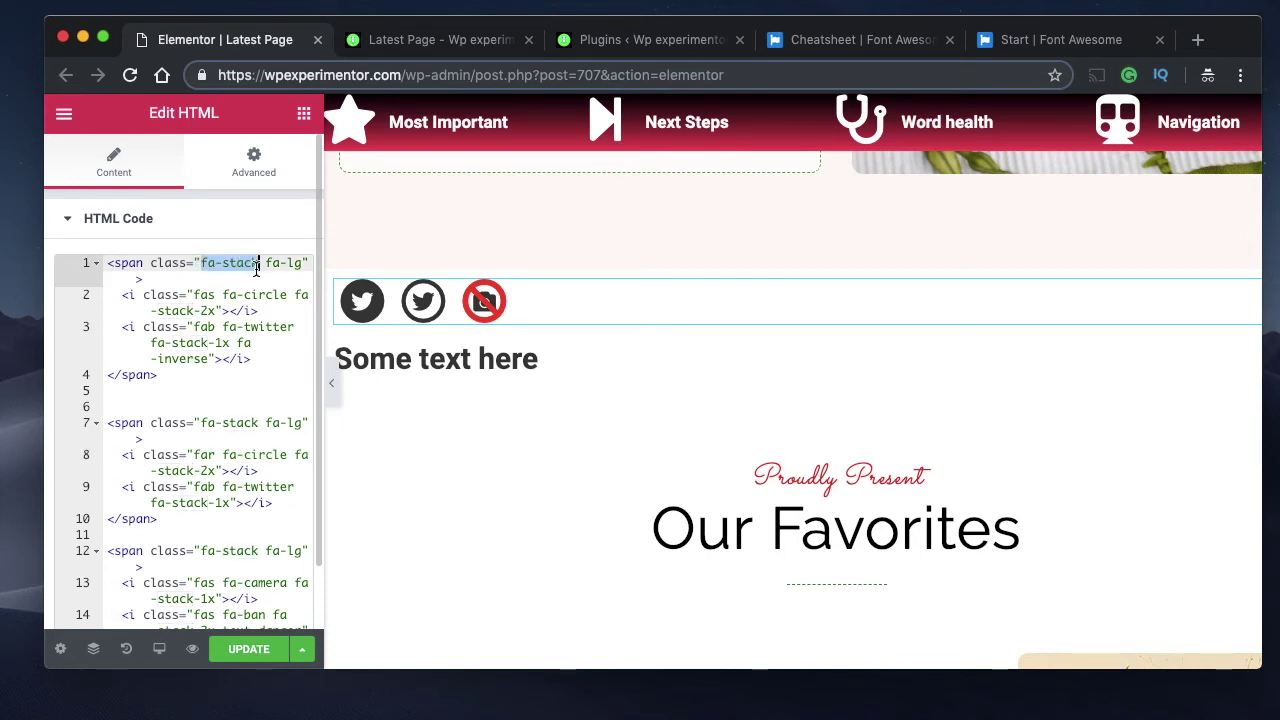
click(268, 263)
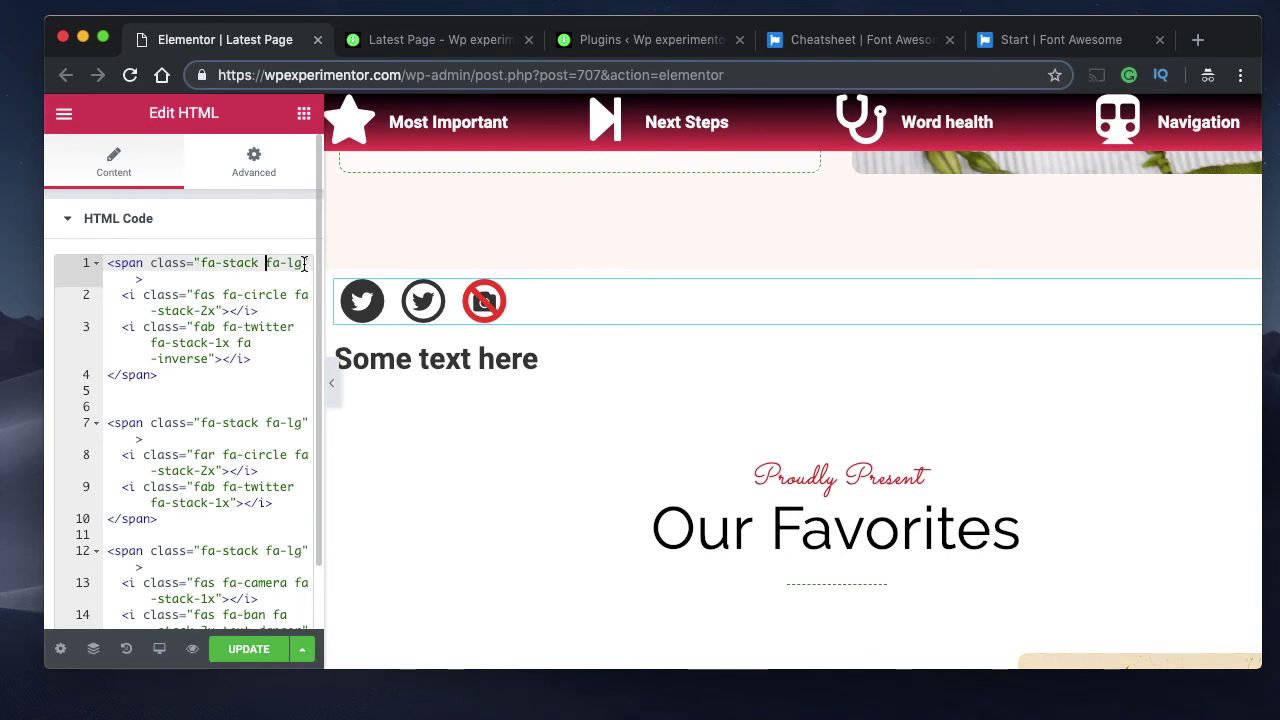
click(304, 263)
key(BackSpace)
key(BackSpace)
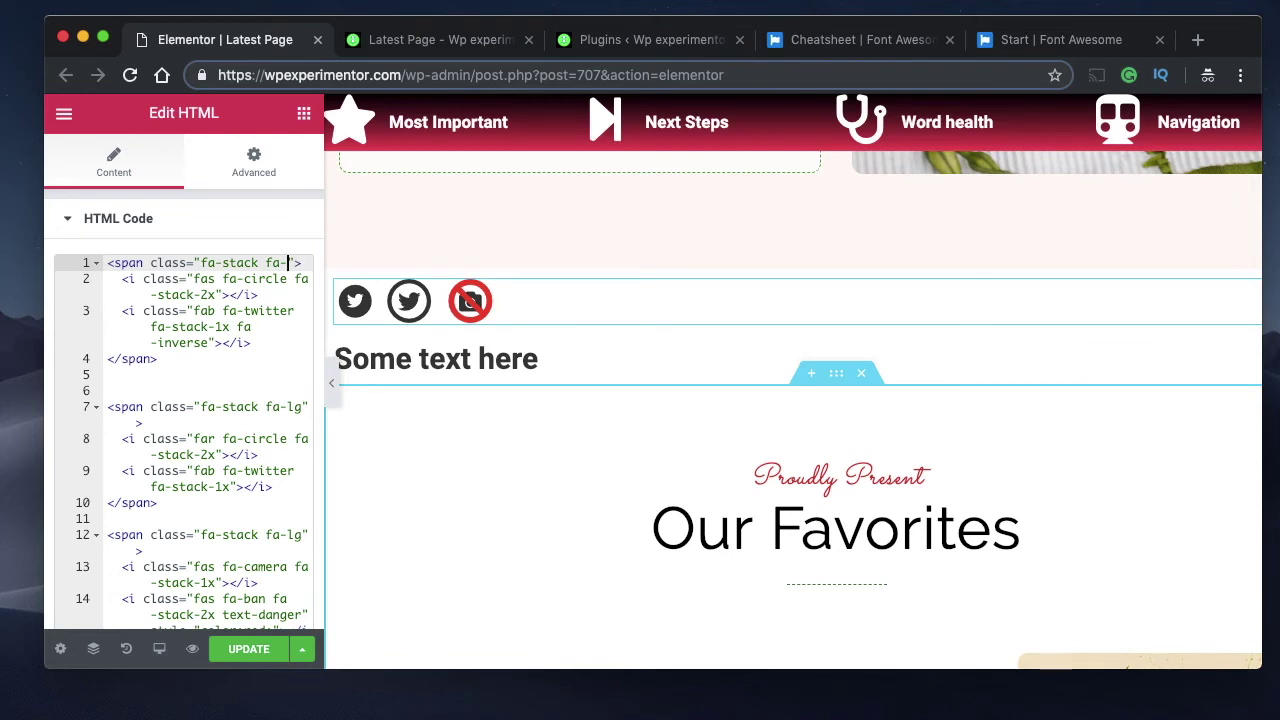
text(sm)
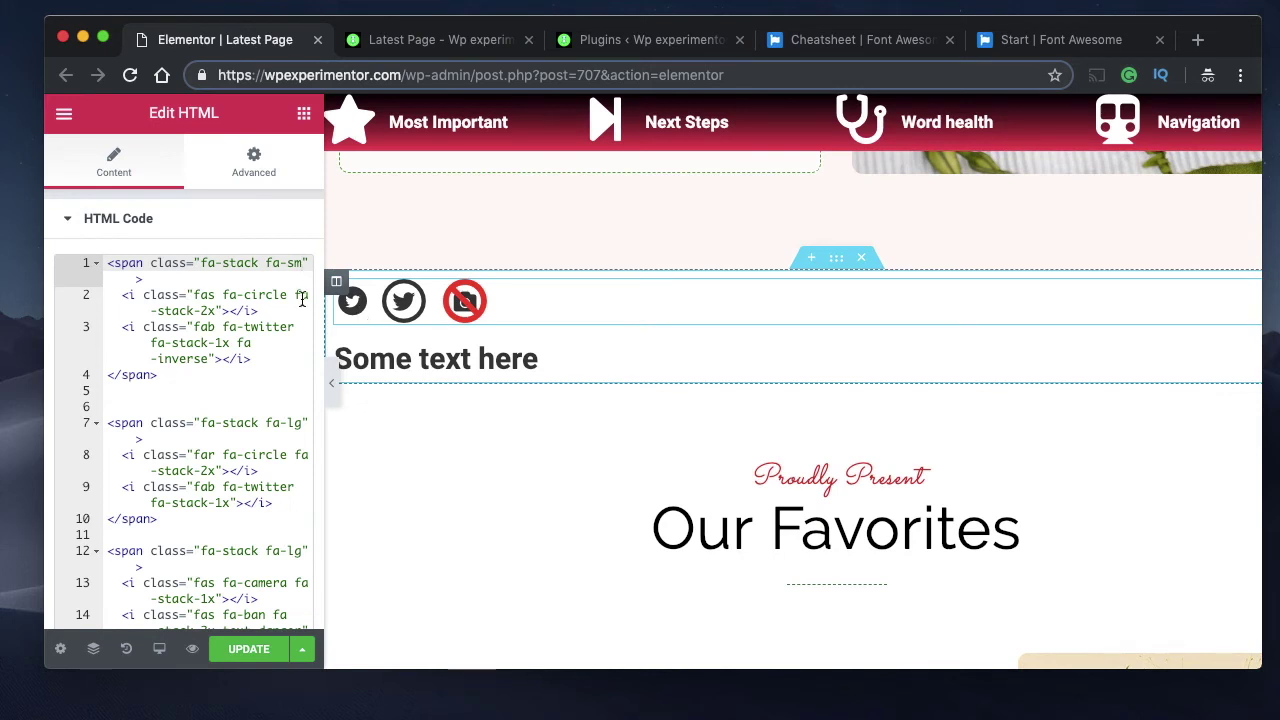
key(BackSpace)
key(BackSpace)
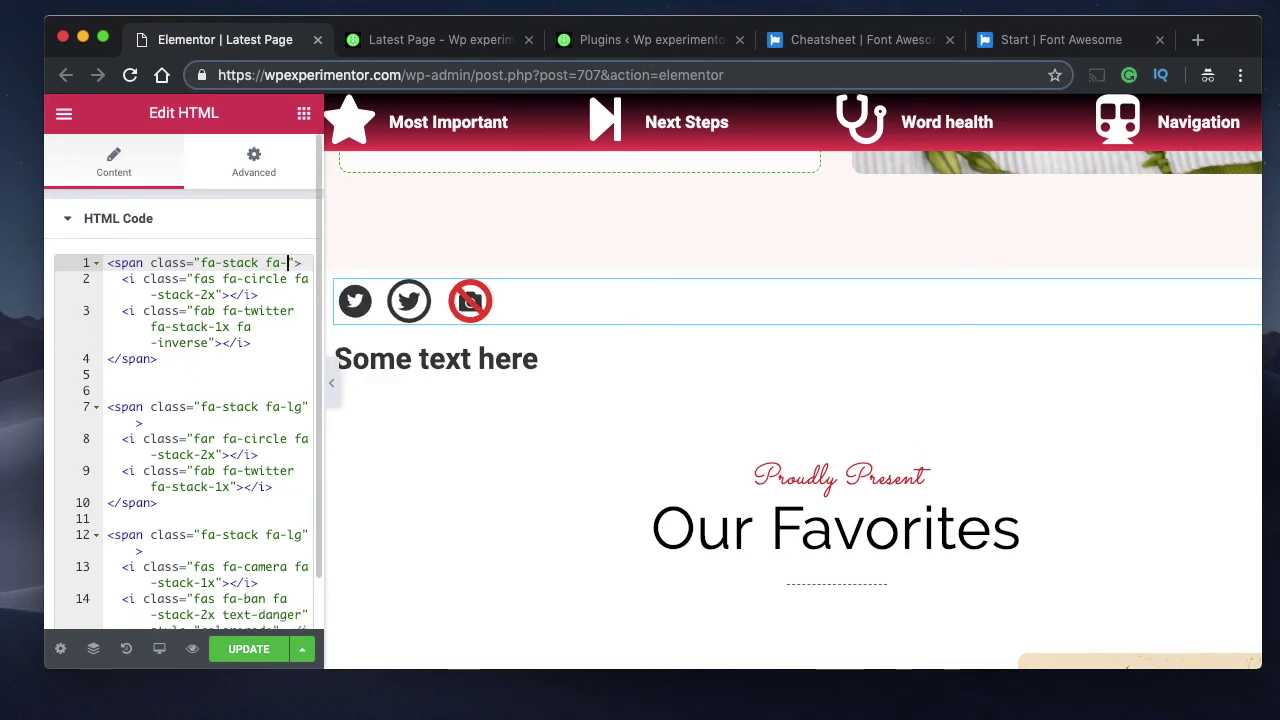
text(10)
text(x)
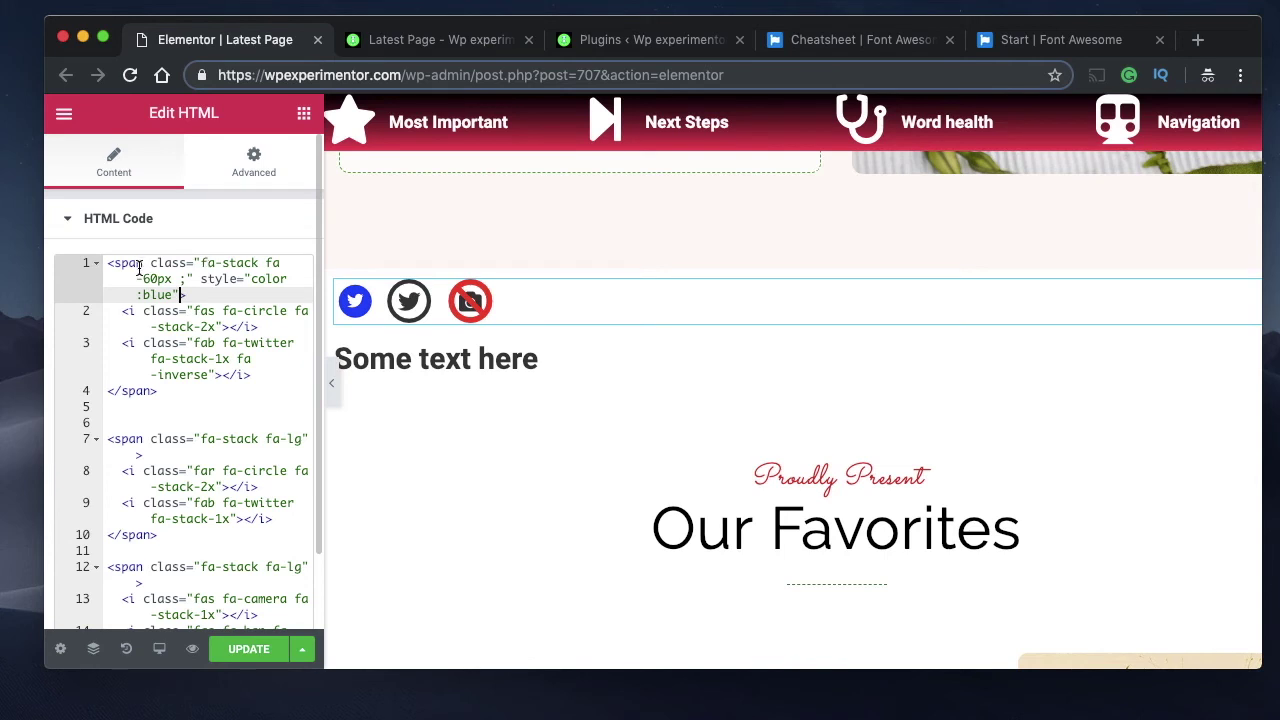
double_click(140, 264)
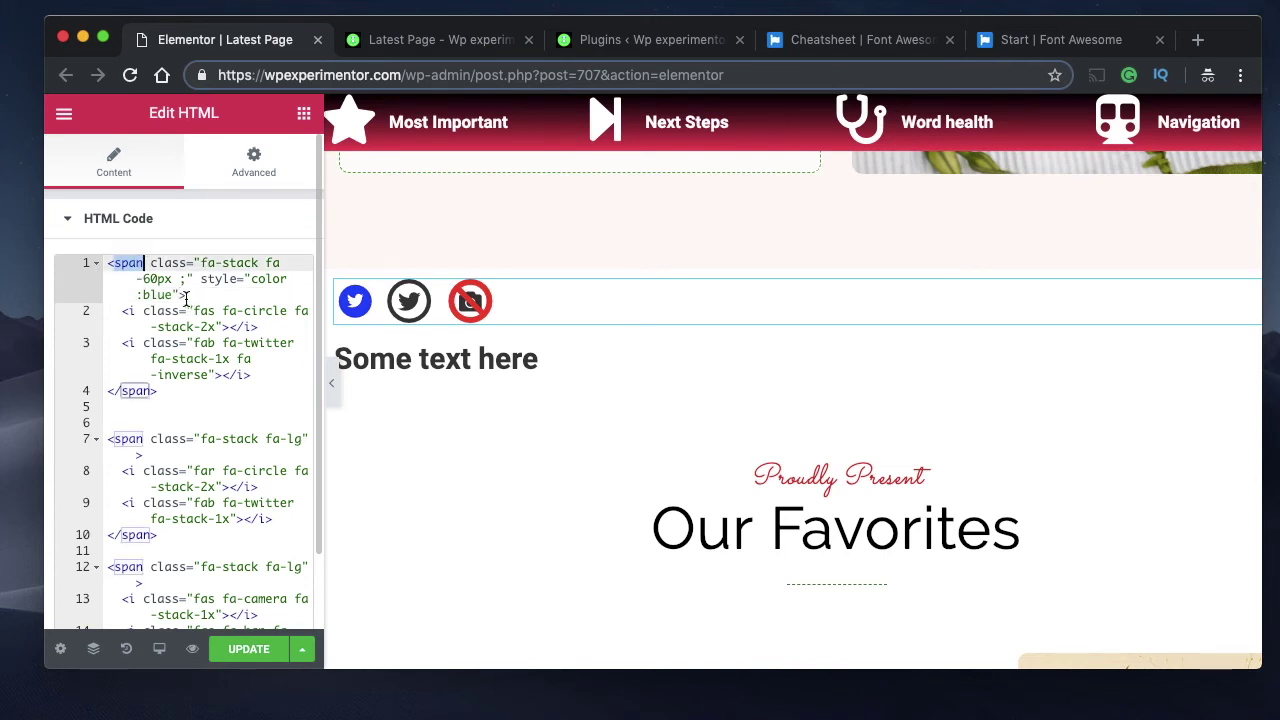
double_click(155, 292)
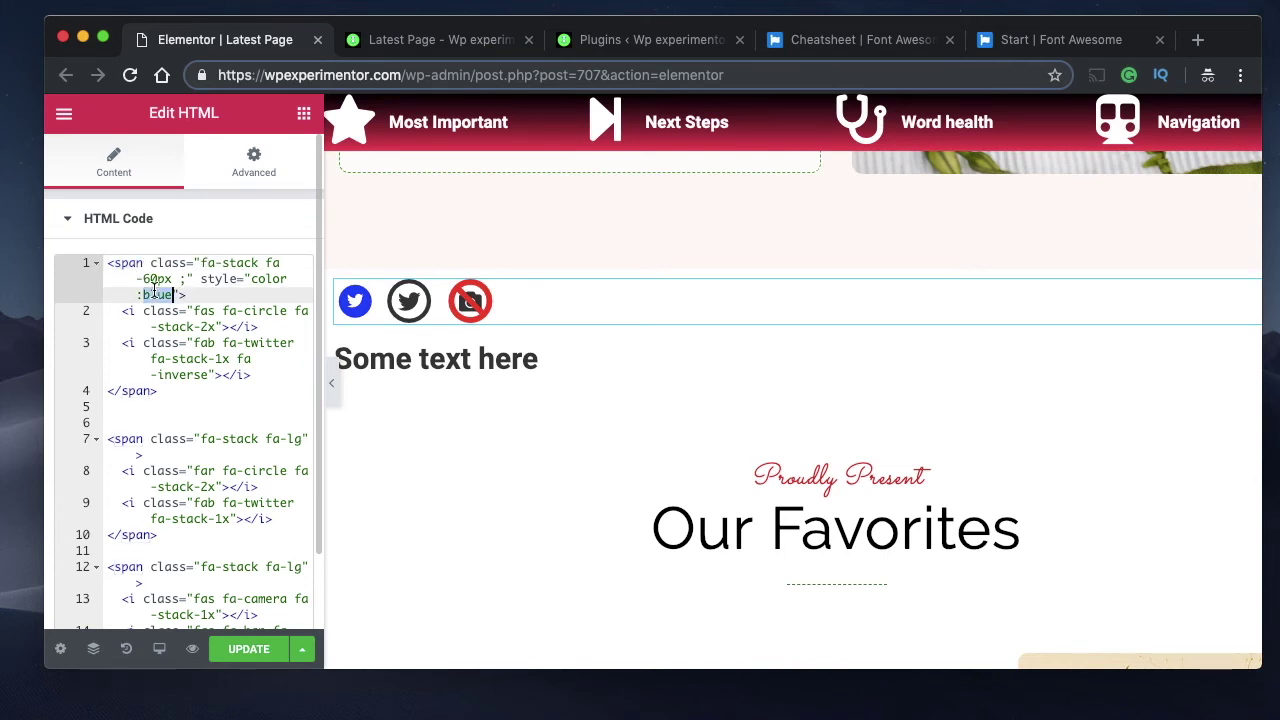
double_click(220, 282)
drag(252, 280, 165, 300)
double_click(153, 294)
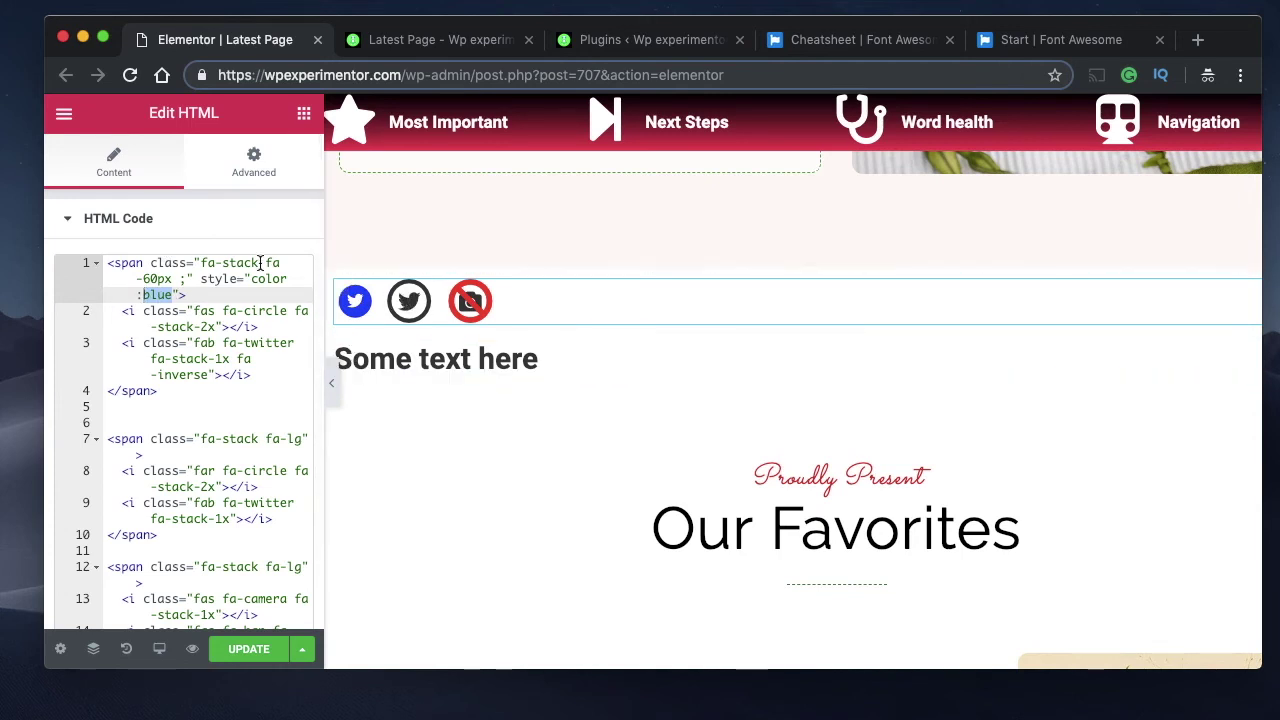
text(red)
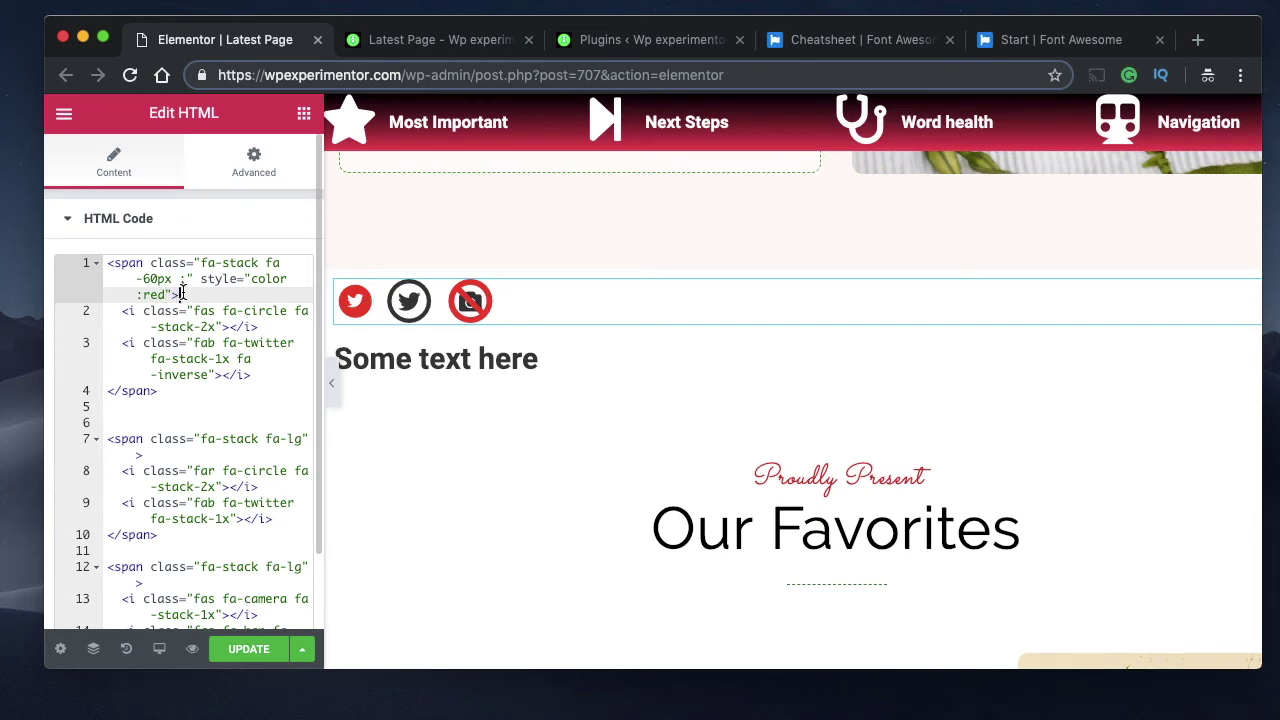
click(866, 40)
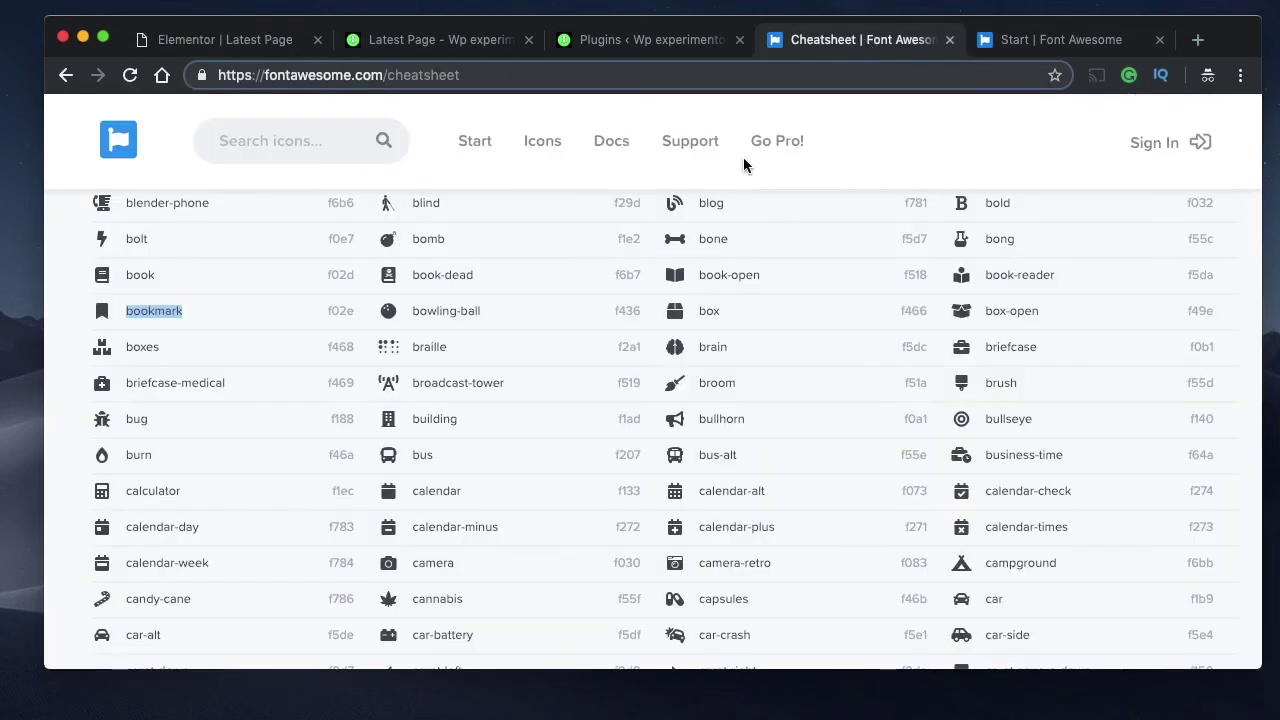
scroll(579, 498, down, 3)
scroll(579, 491, down, 10)
key(super+1)
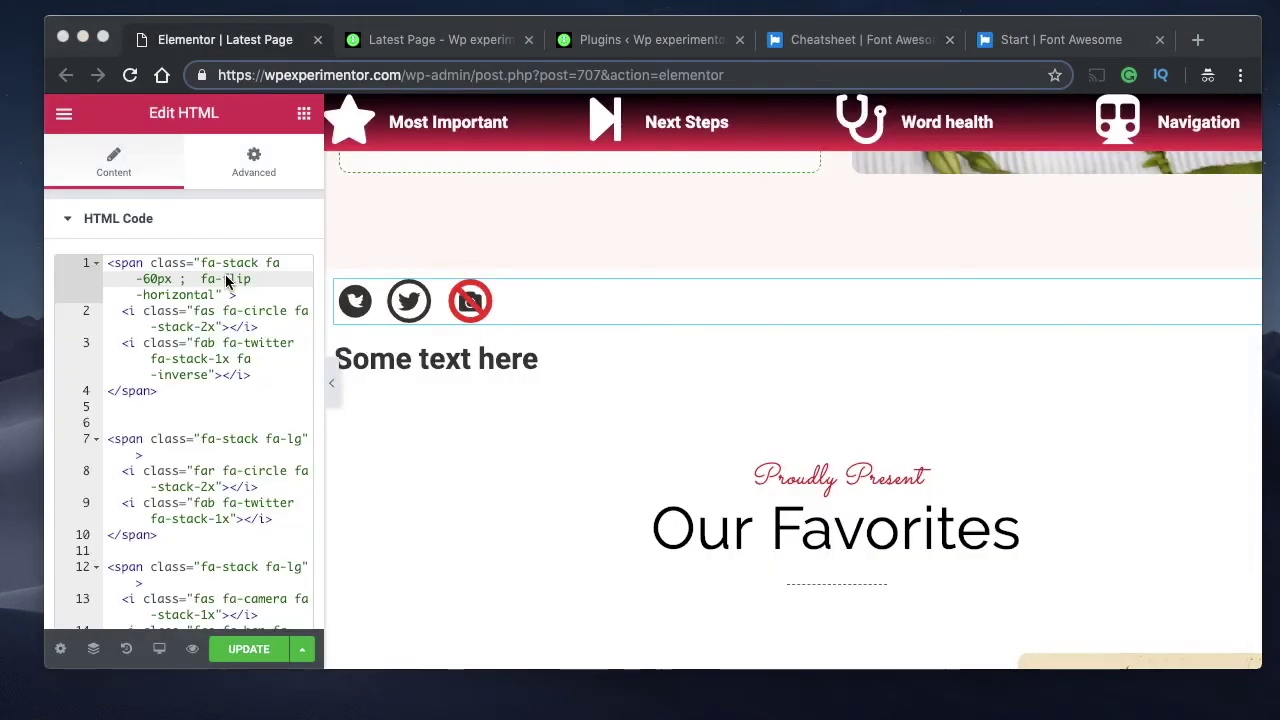
click(200, 281)
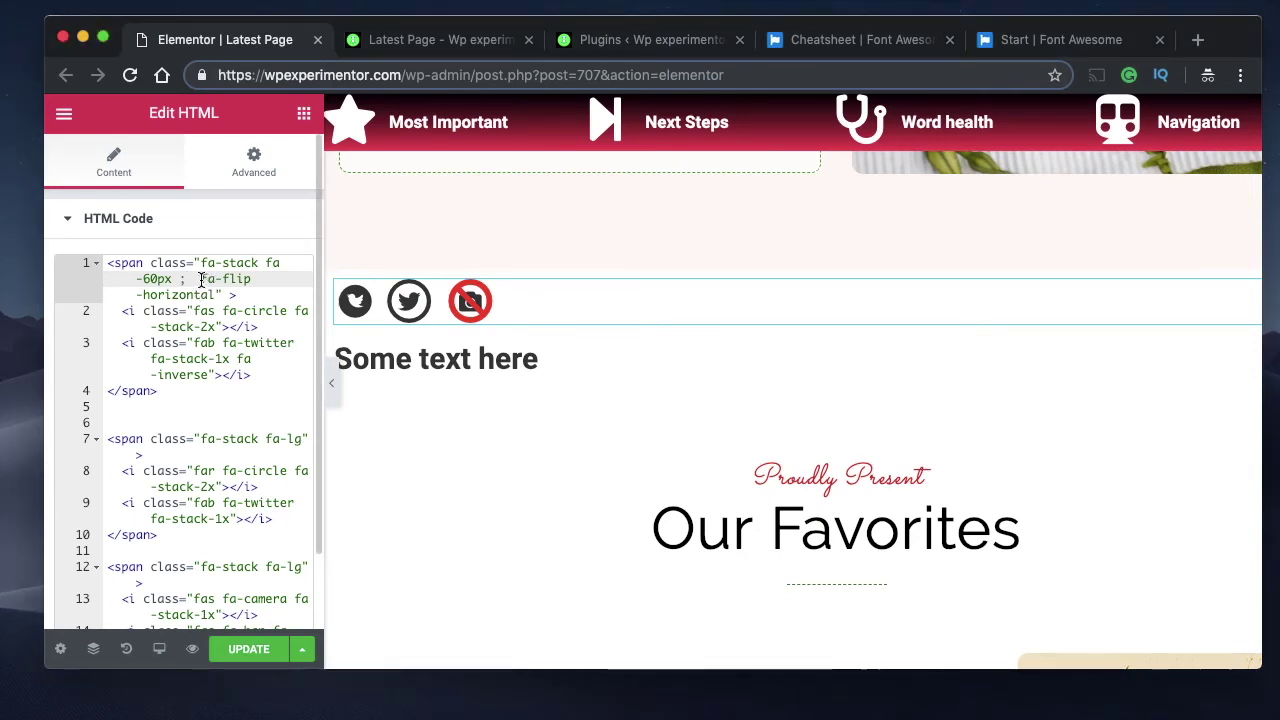
mouse_move(200, 281)
mouse_down()
mouse_move(257, 278)
mouse_move(213, 294)
mouse_up()
double_click(153, 263)
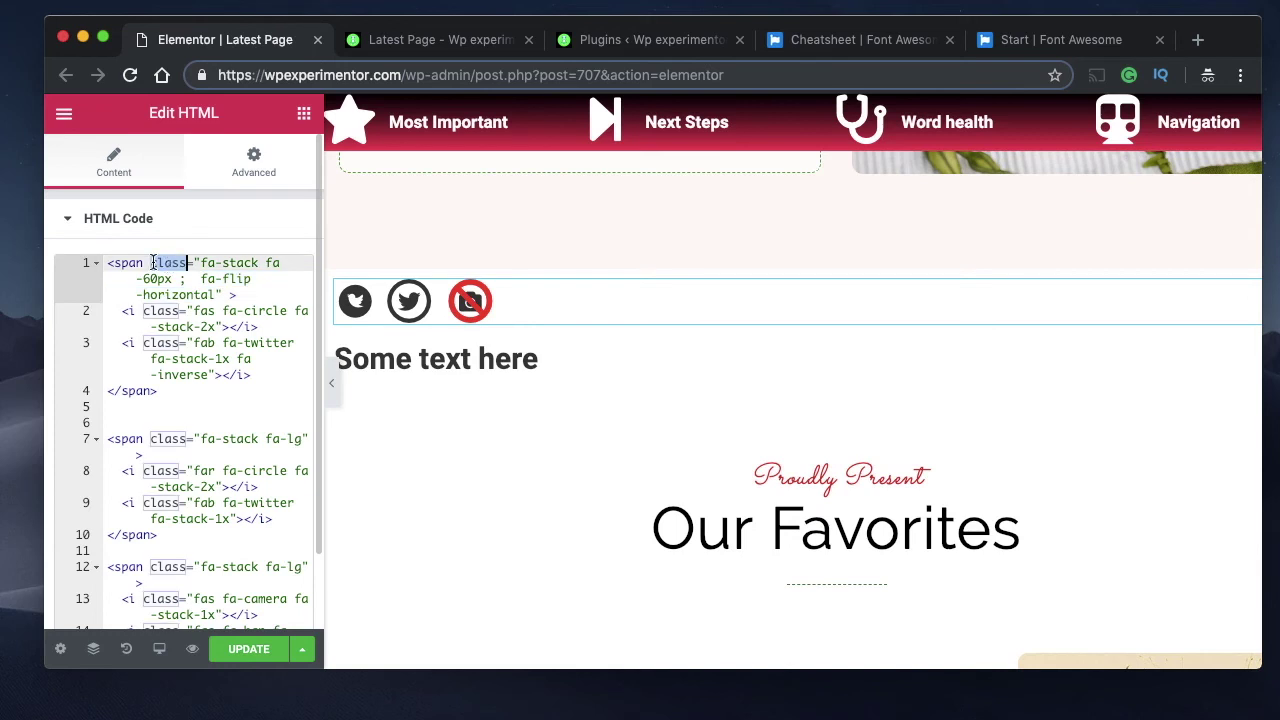
double_click(131, 264)
double_click(240, 263)
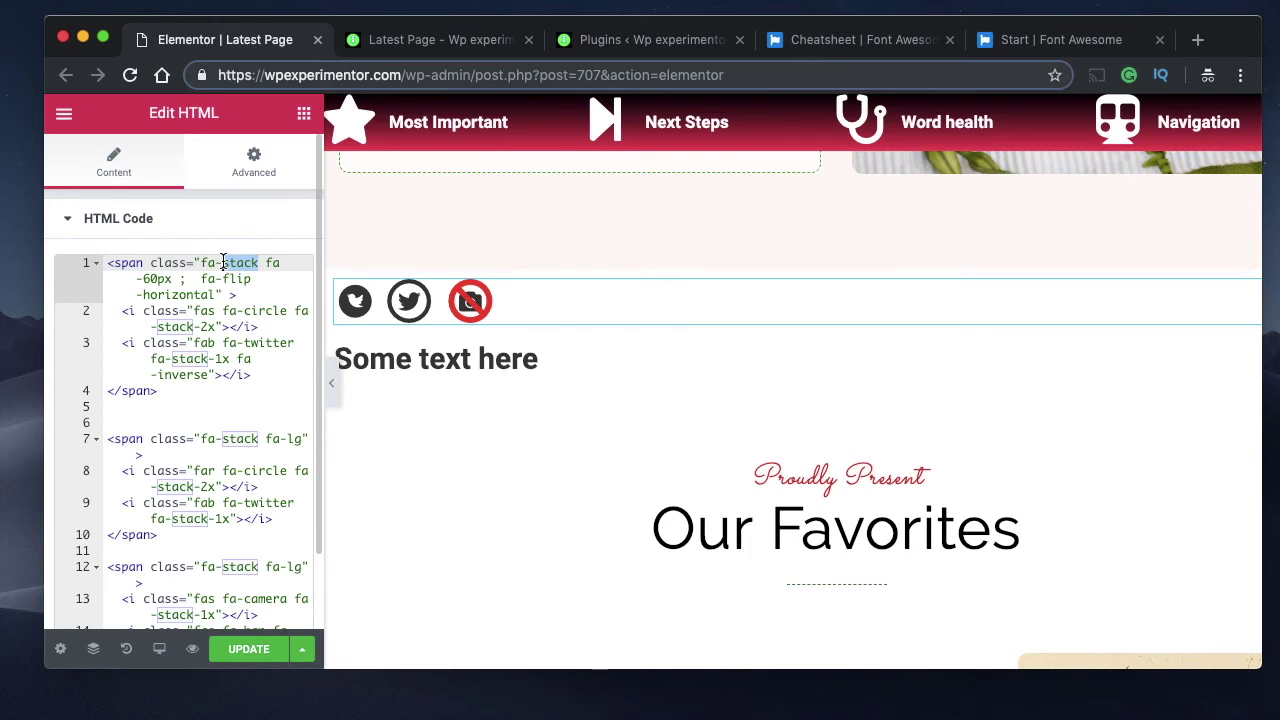
click(201, 281)
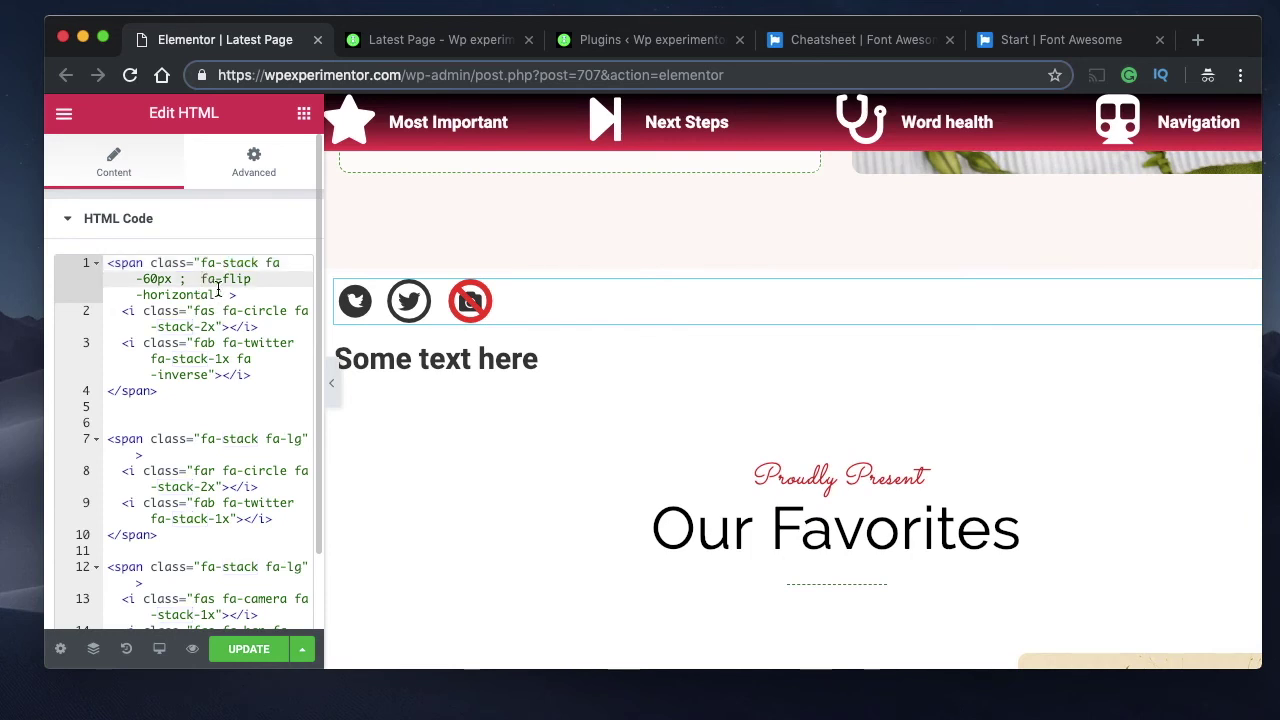
shift+click(216, 294)
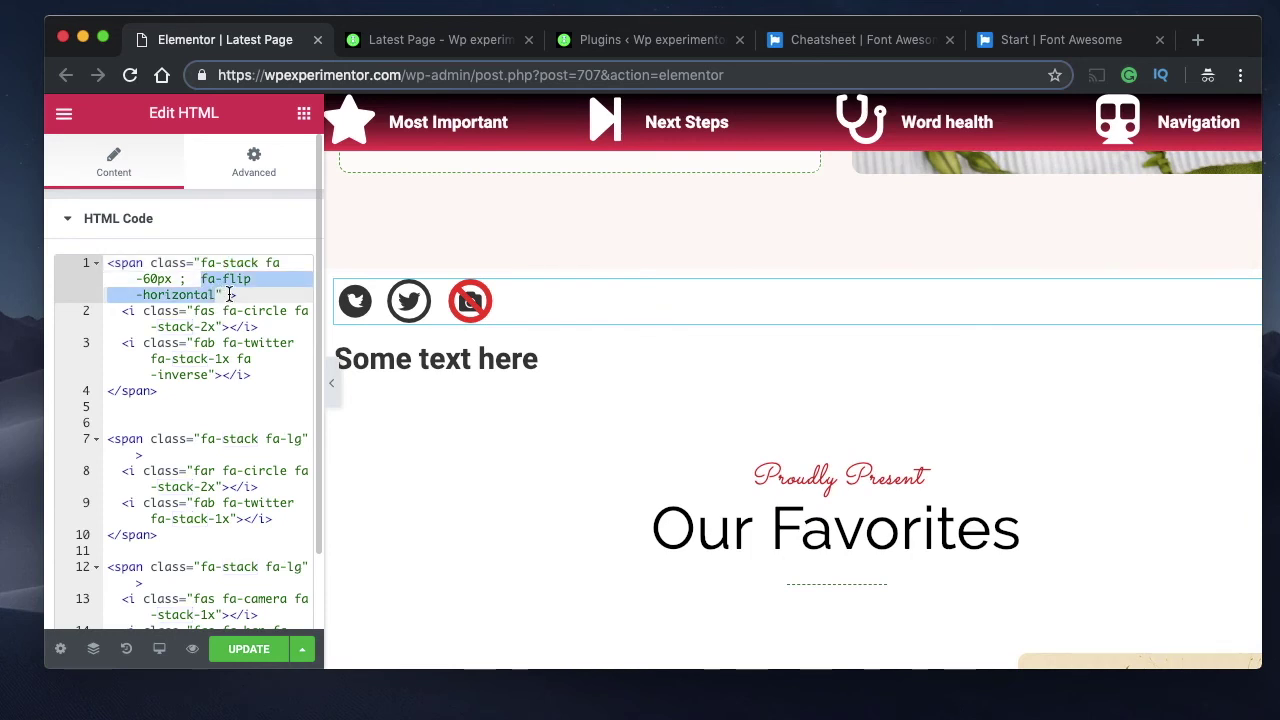
double_click(165, 262)
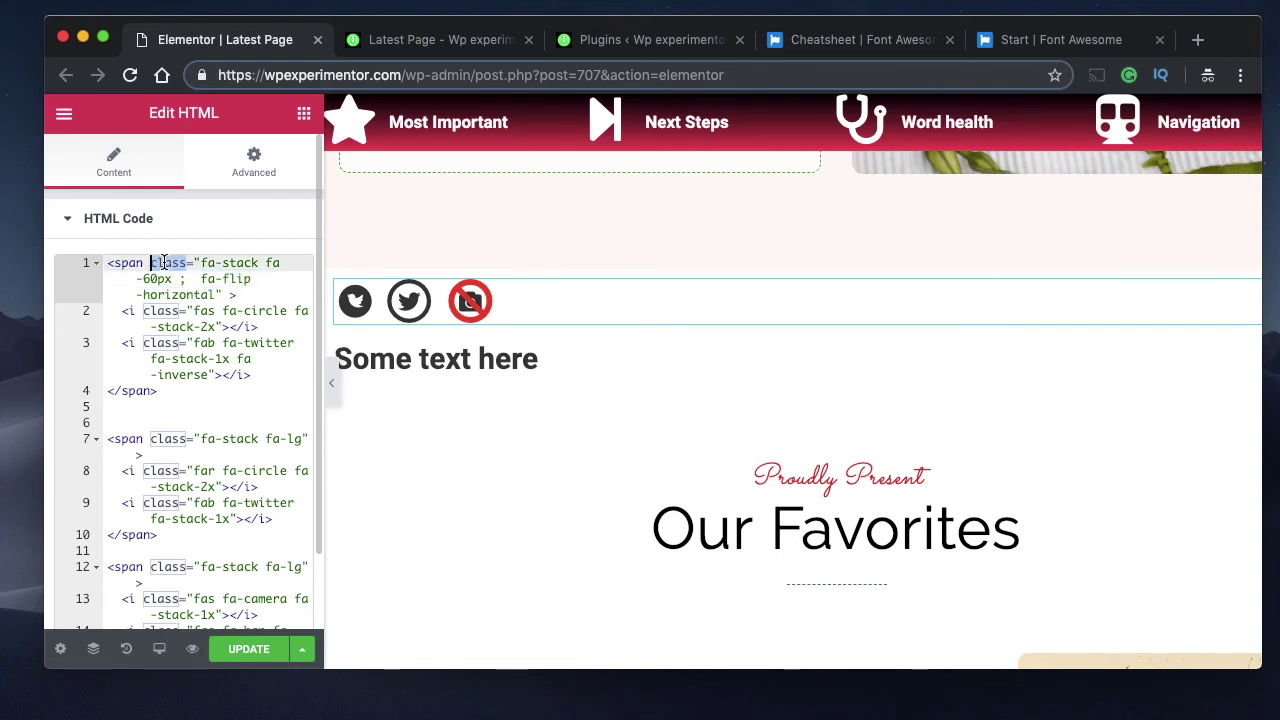
double_click(207, 279)
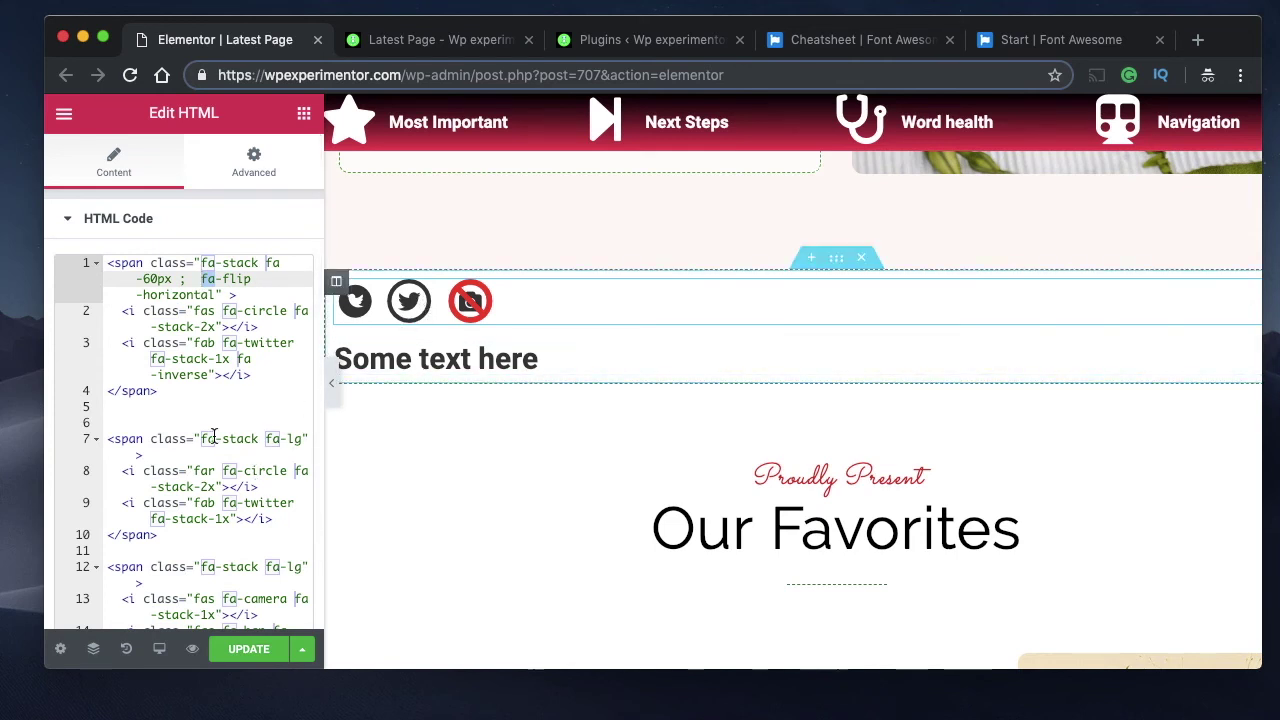
click(302, 439)
Add fa-rotate-180 and fa-pulse to the second stacked Twitter span, then start fa-spin on the camera stack
text(fa-)
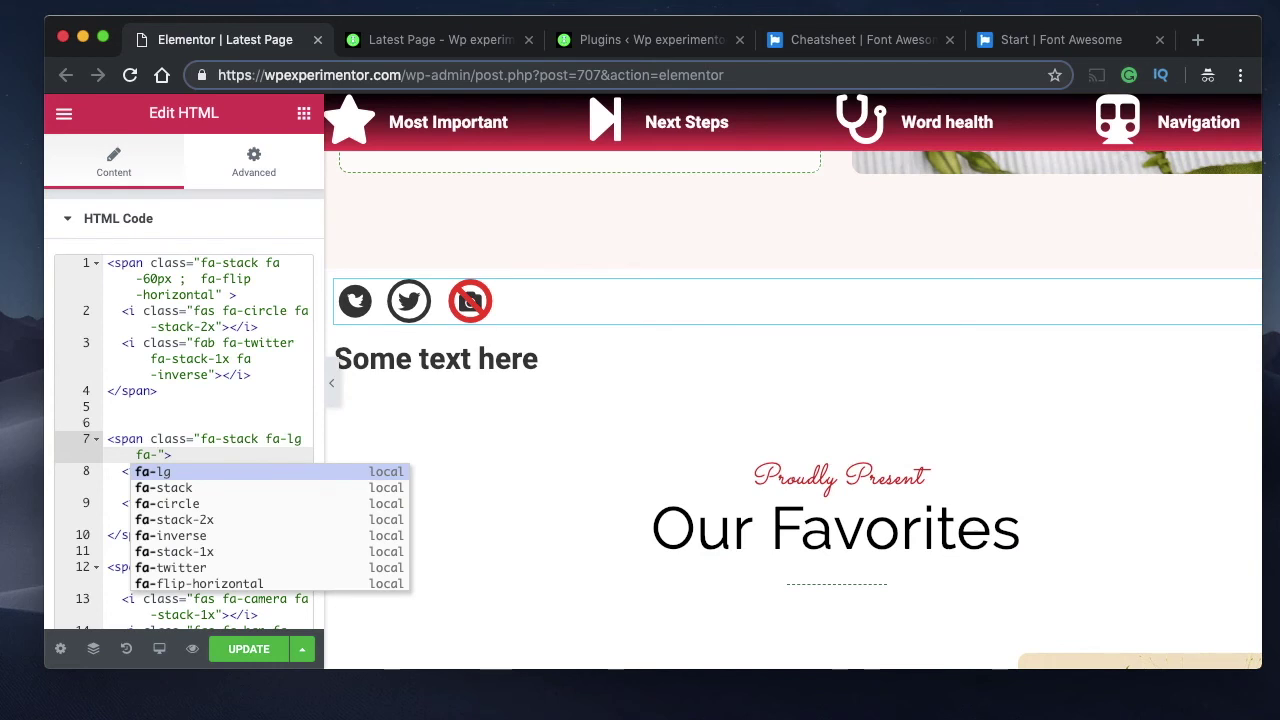
text(rotate)
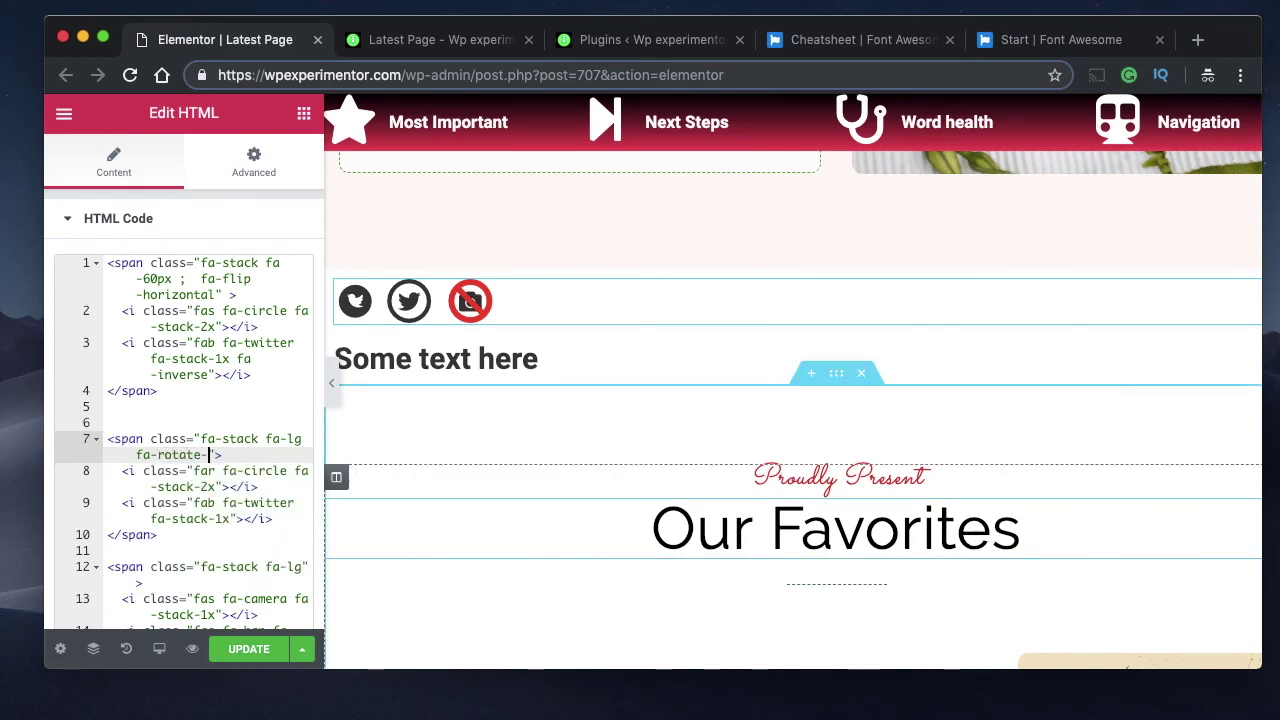
text(-180)
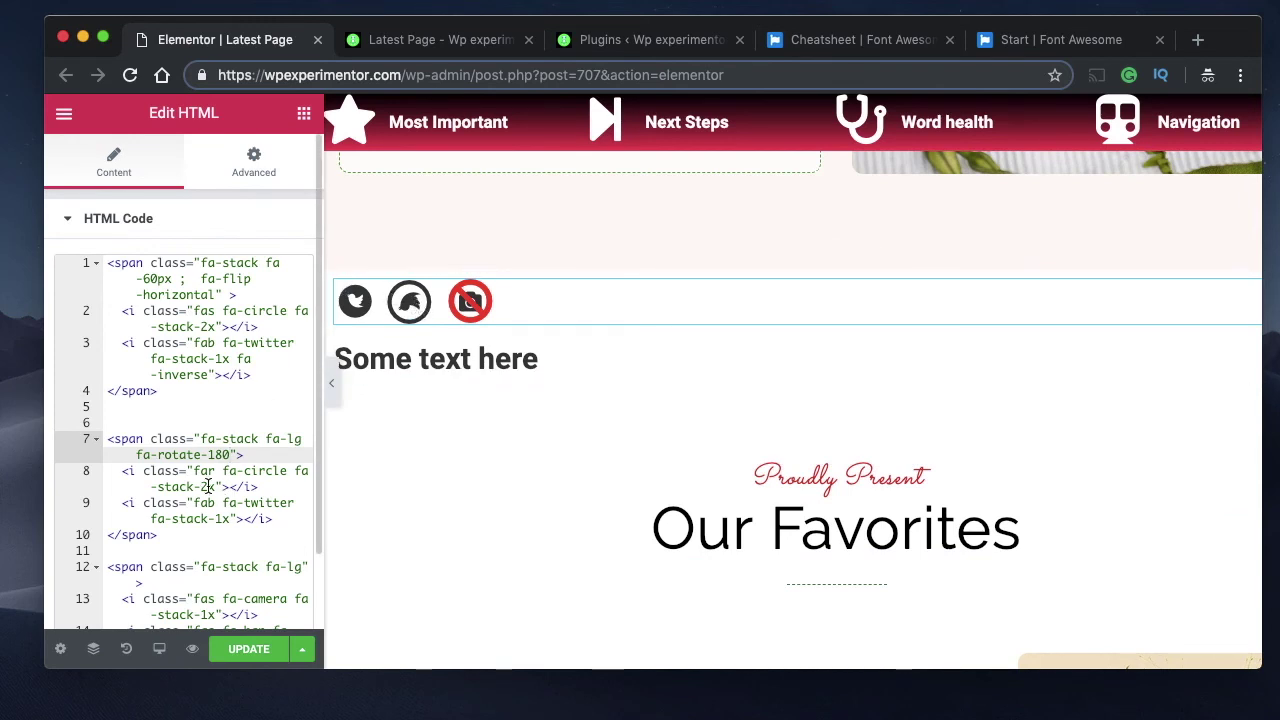
scroll(208, 486, down, 2)
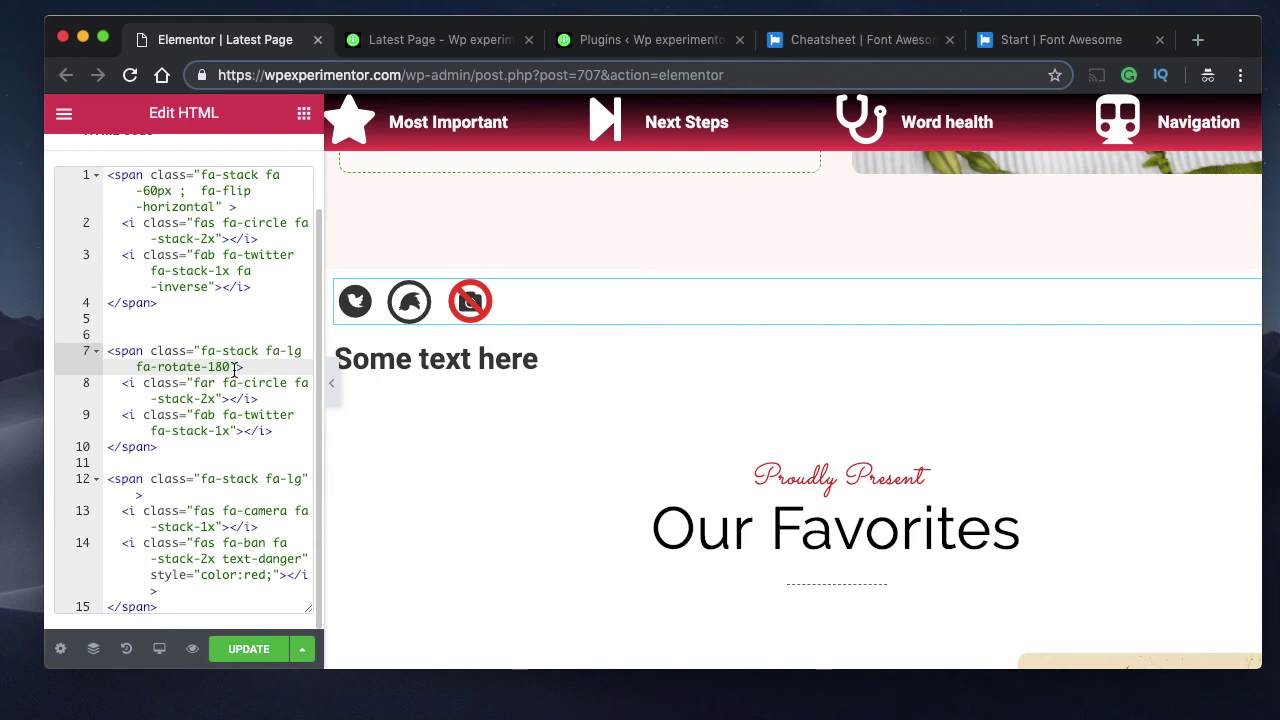
text(fa)
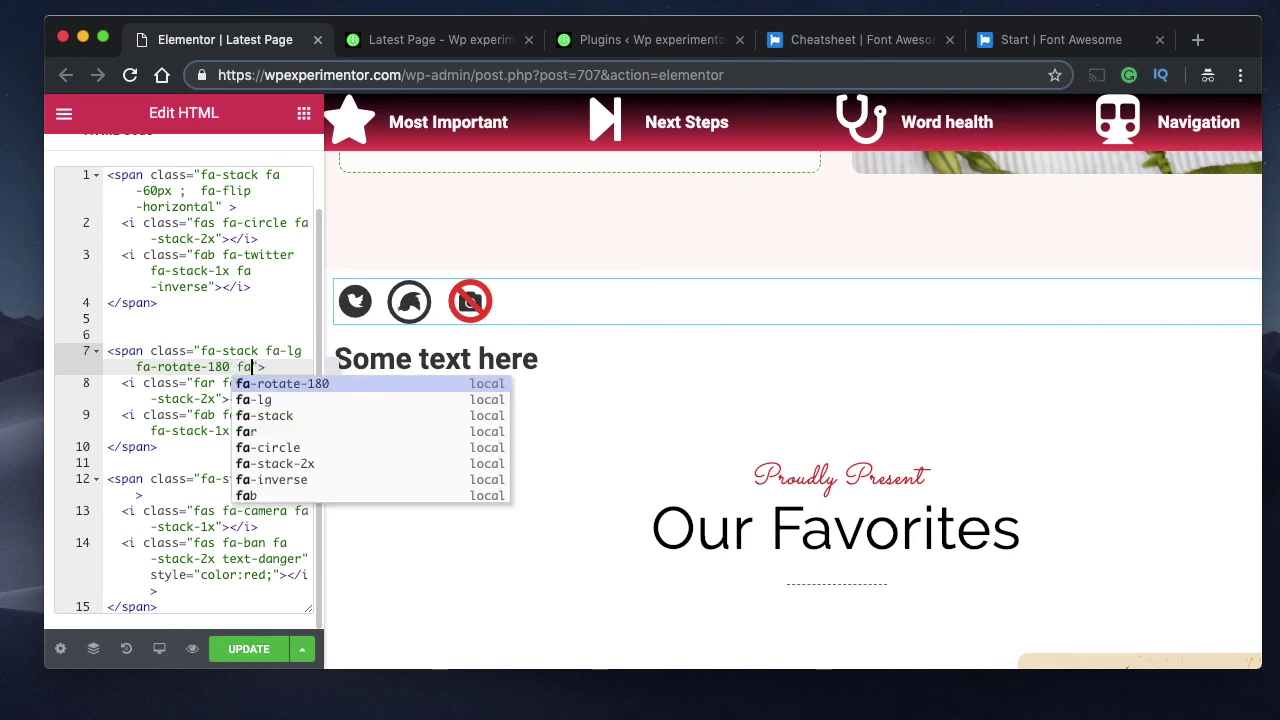
text(-pulse)
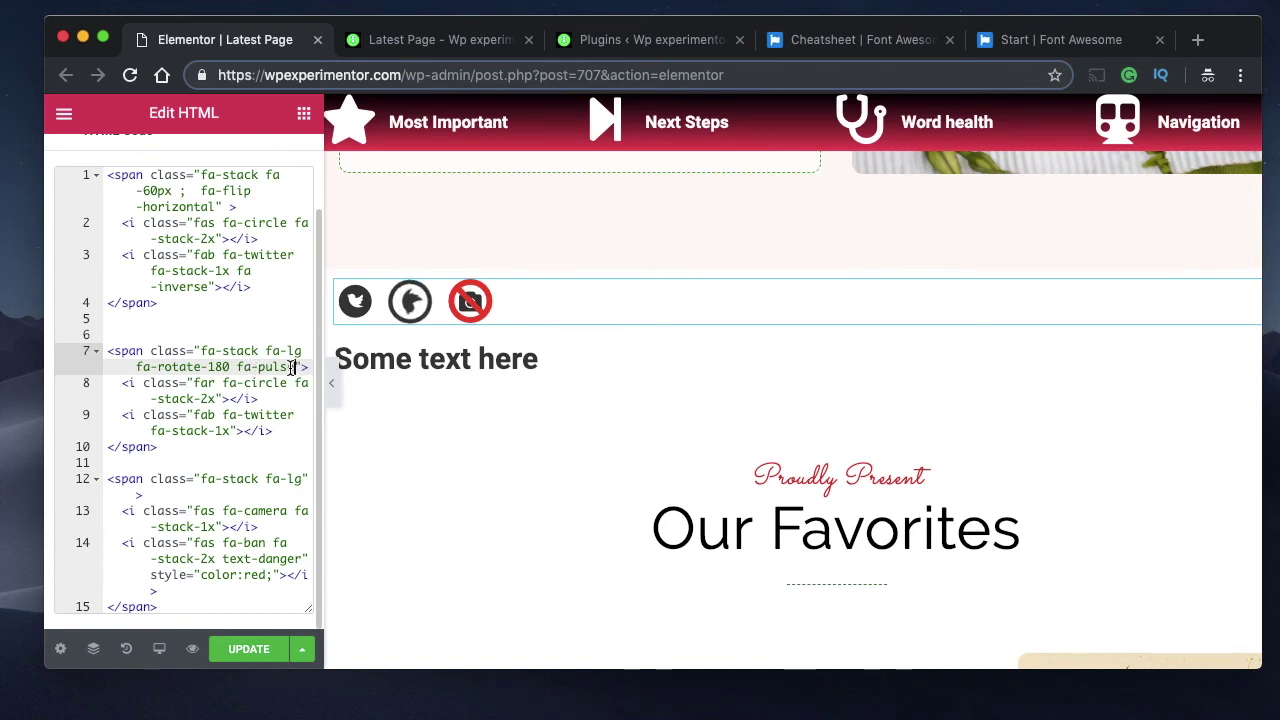
click(302, 494)
text(fa-)
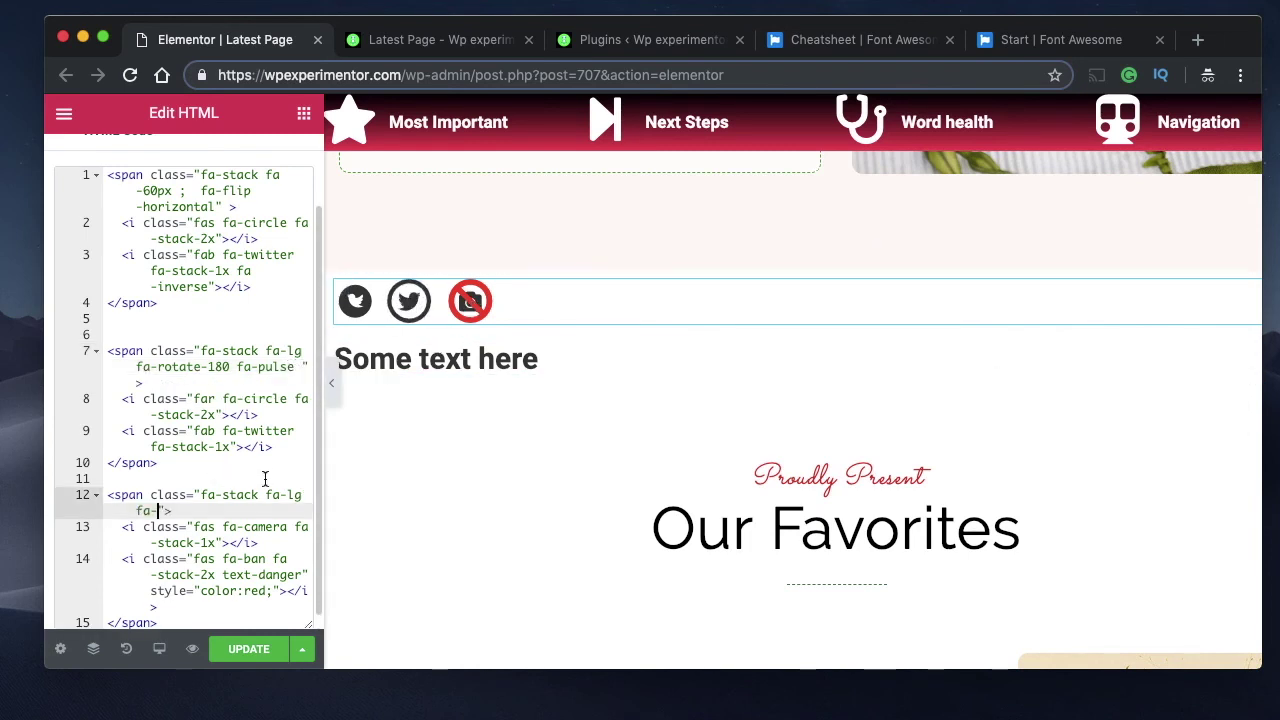
text(spin)
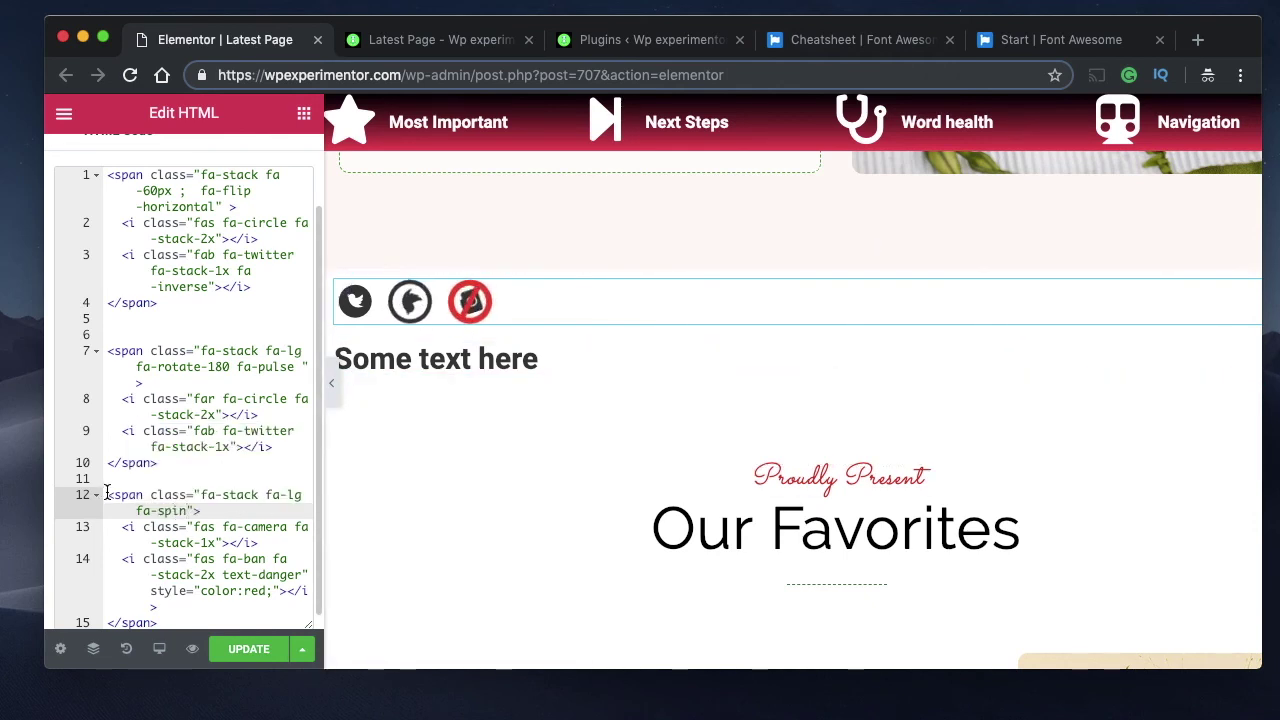
Add style="color:blue;" after the fa-spin class on the banned-camera span
drag(108, 495, 204, 511)
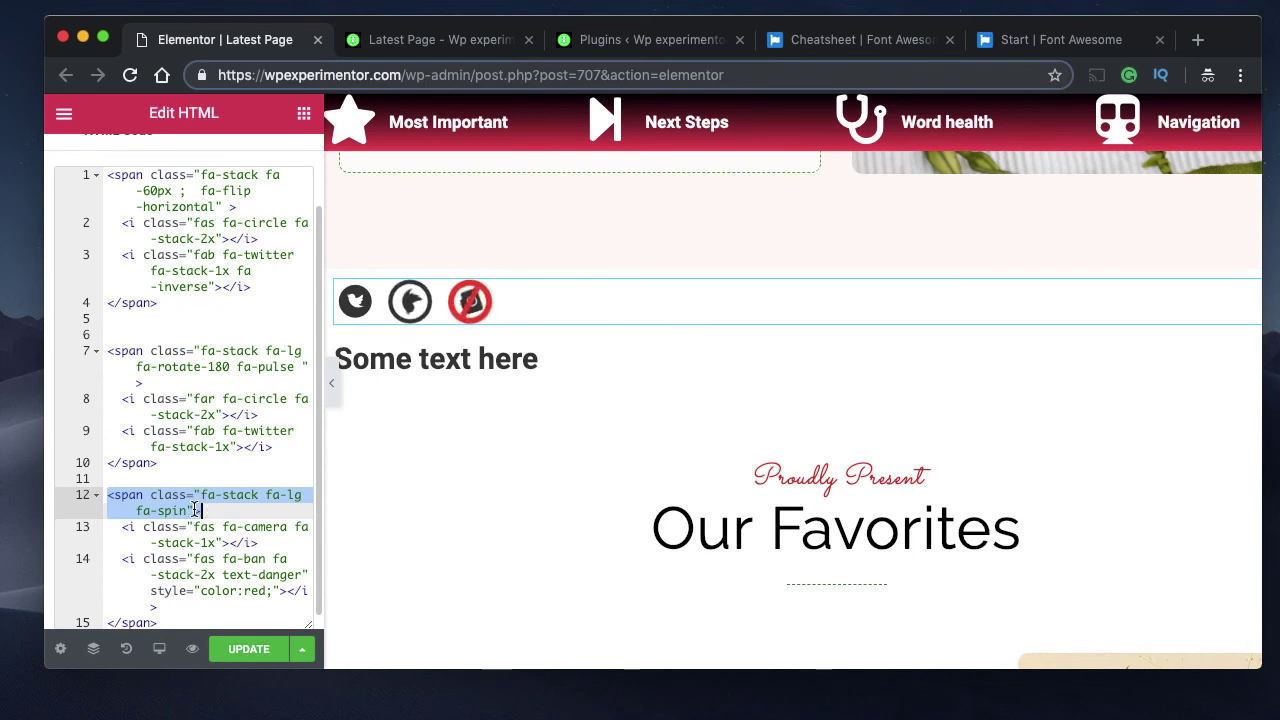
click(187, 511)
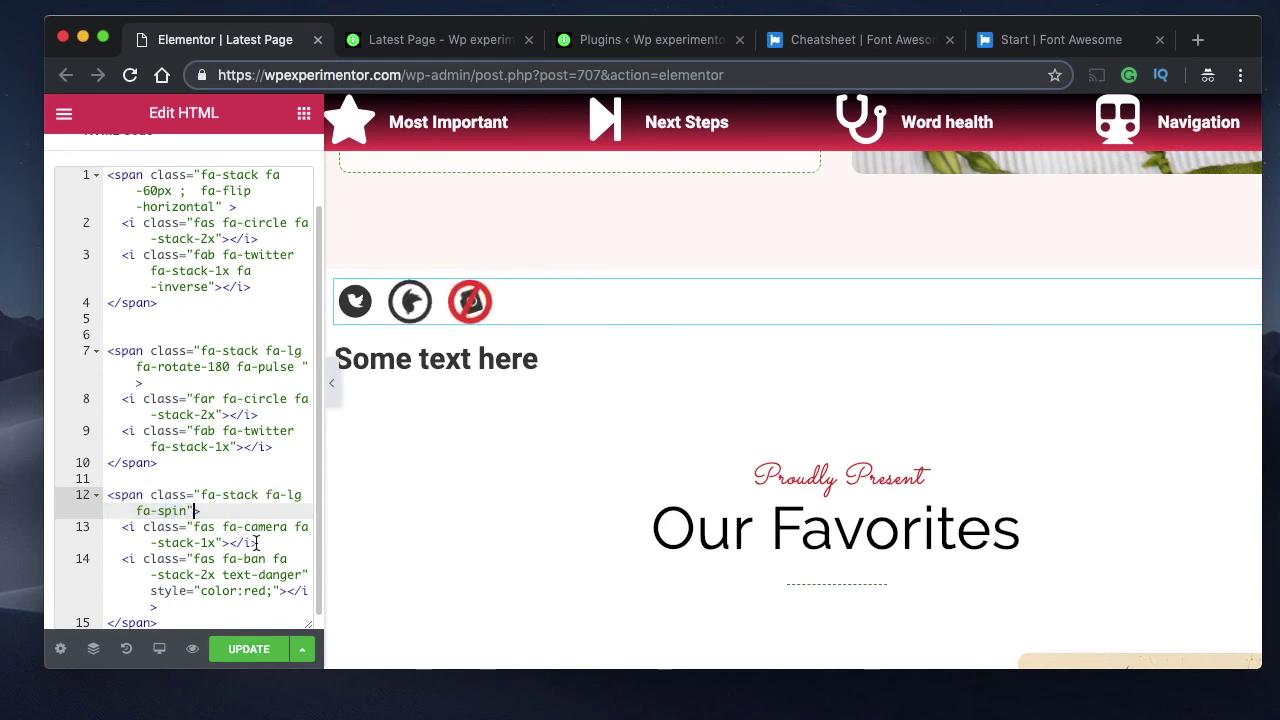
key(Right)
text(style=)
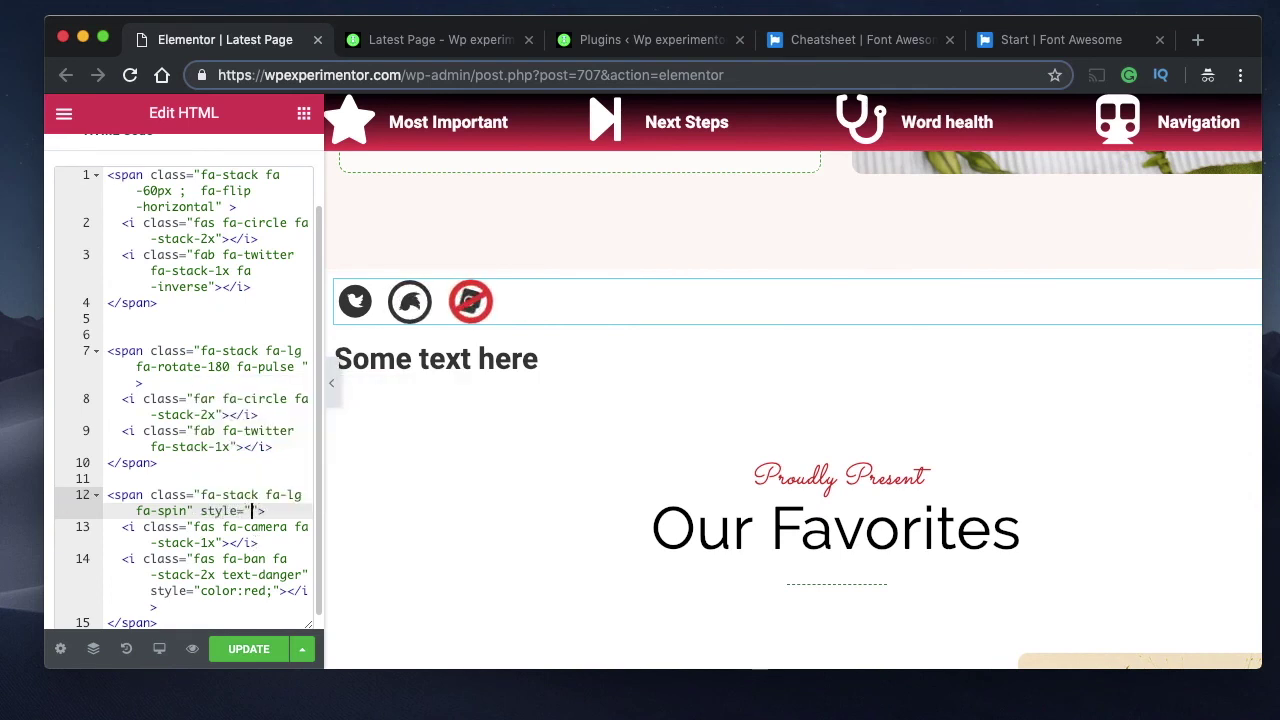
text("colo)
text(r:bl)
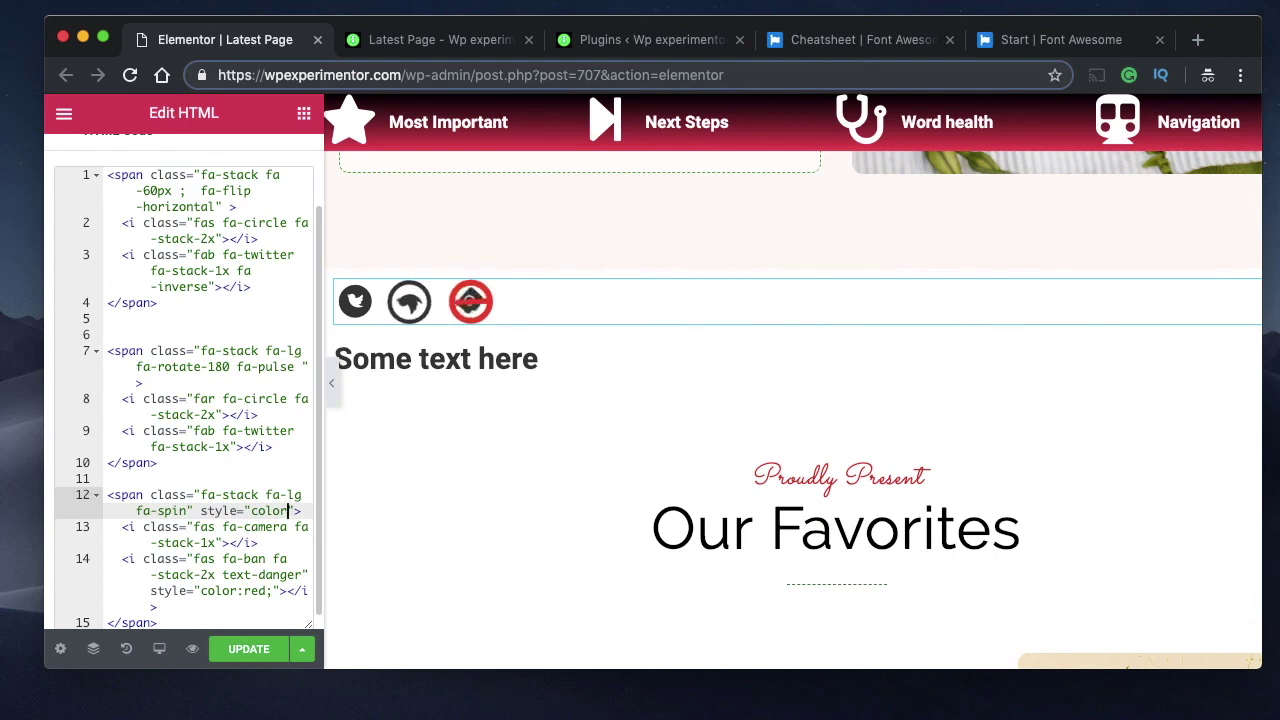
text(ue;)
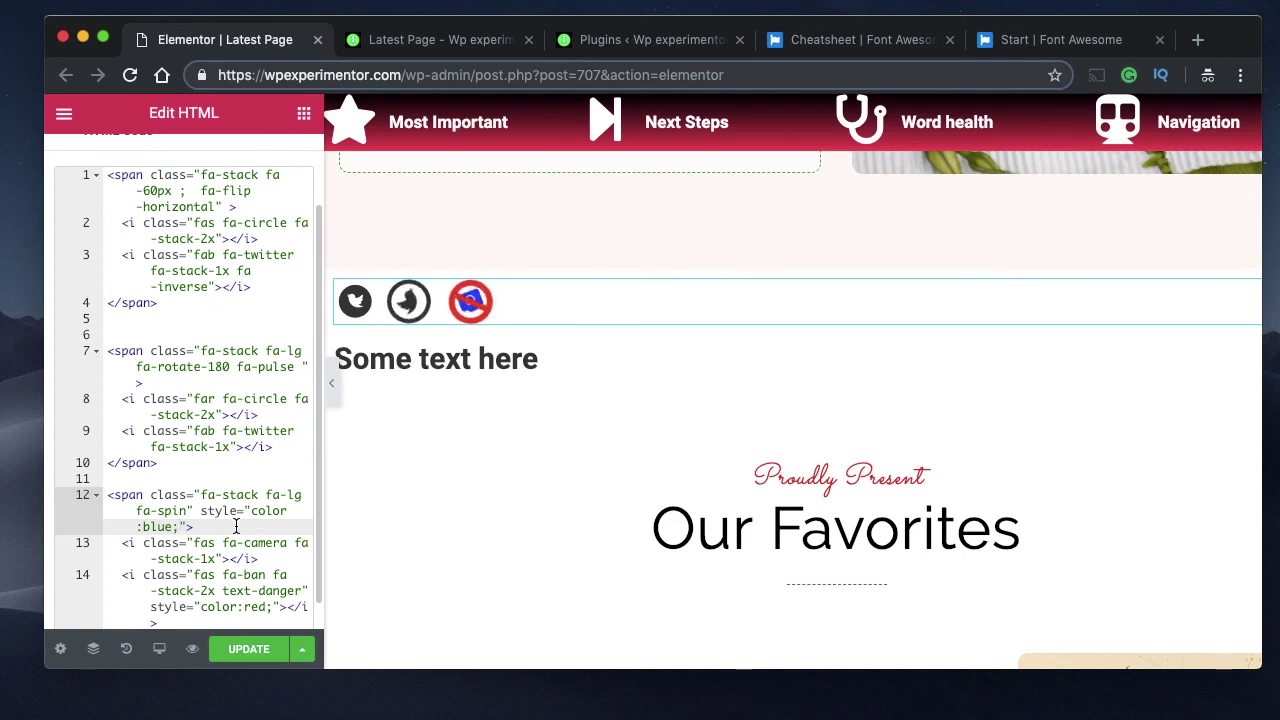
Check the ban layer's color:red style below the camera span
scroll(236, 526, down, 1)
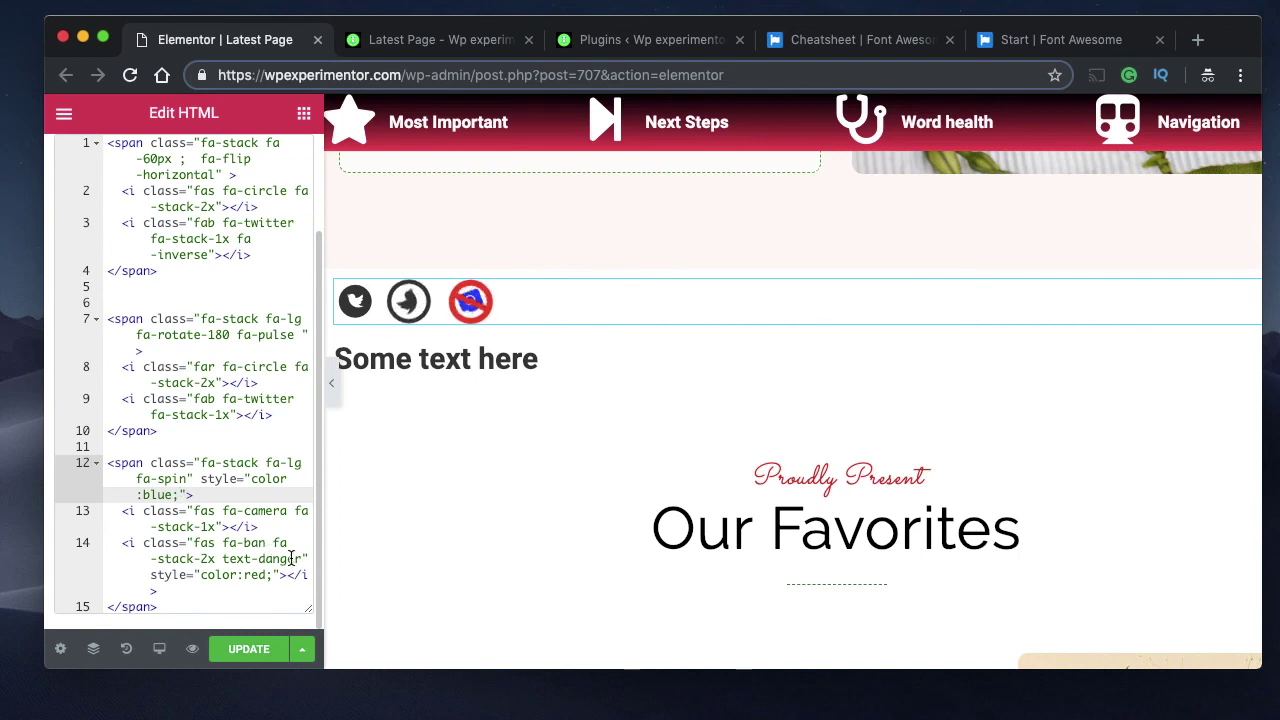
click(151, 576)
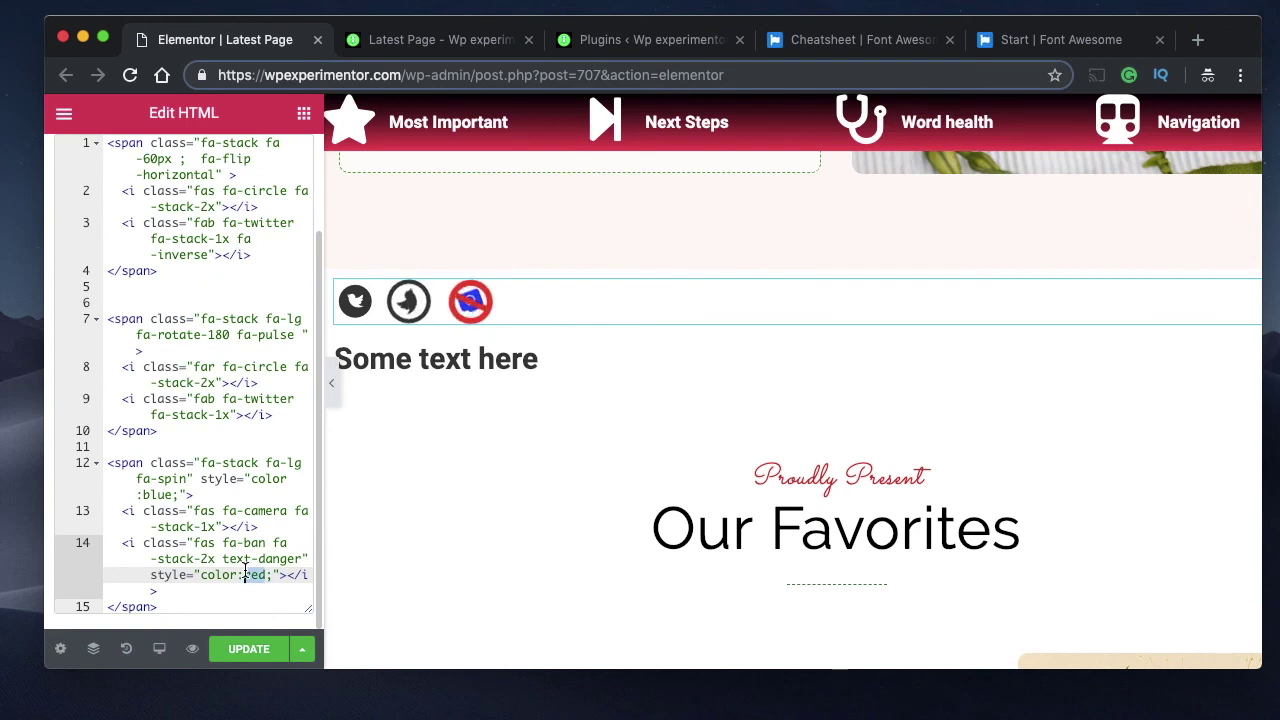
scroll(245, 571, up, 3)
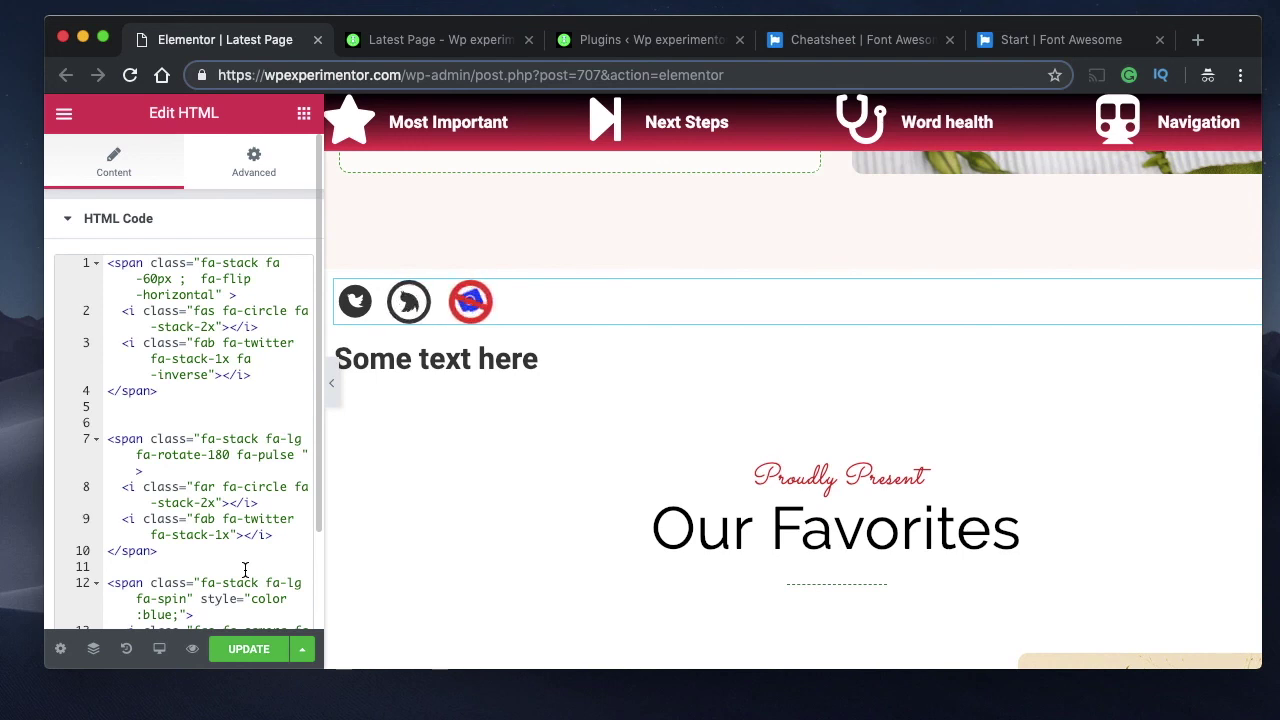
double_click(165, 347)
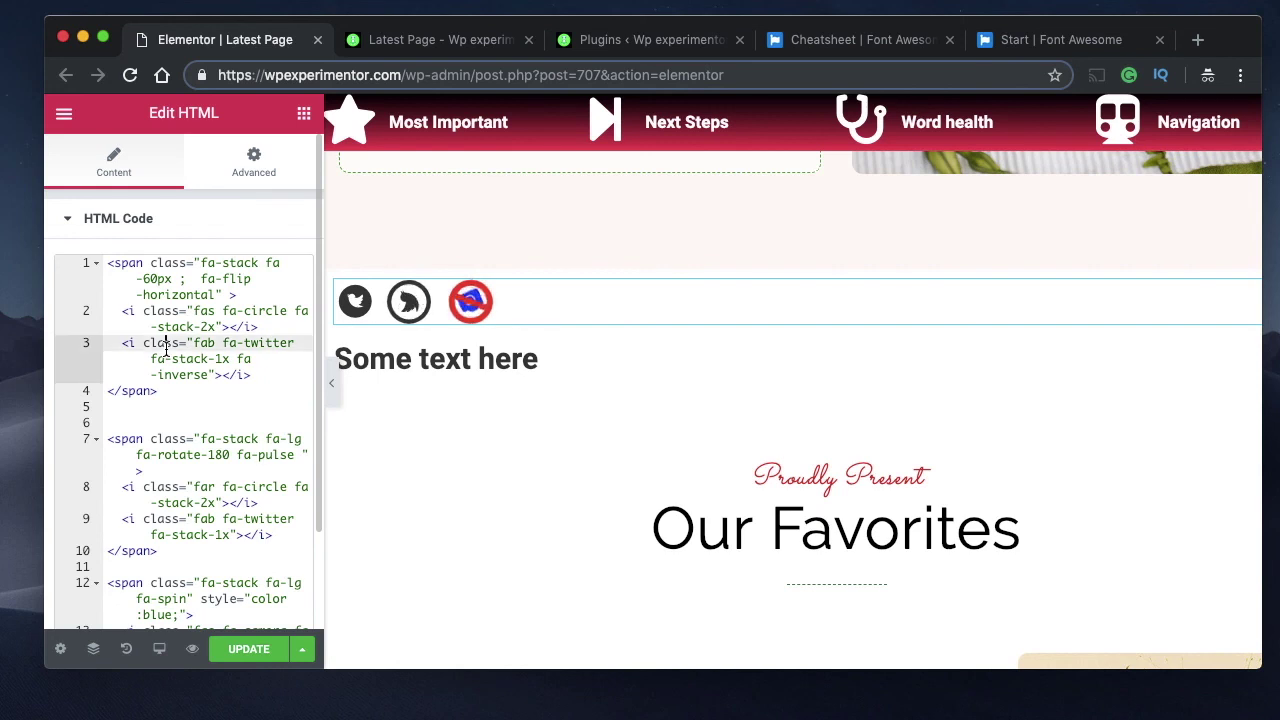
double_click(143, 390)
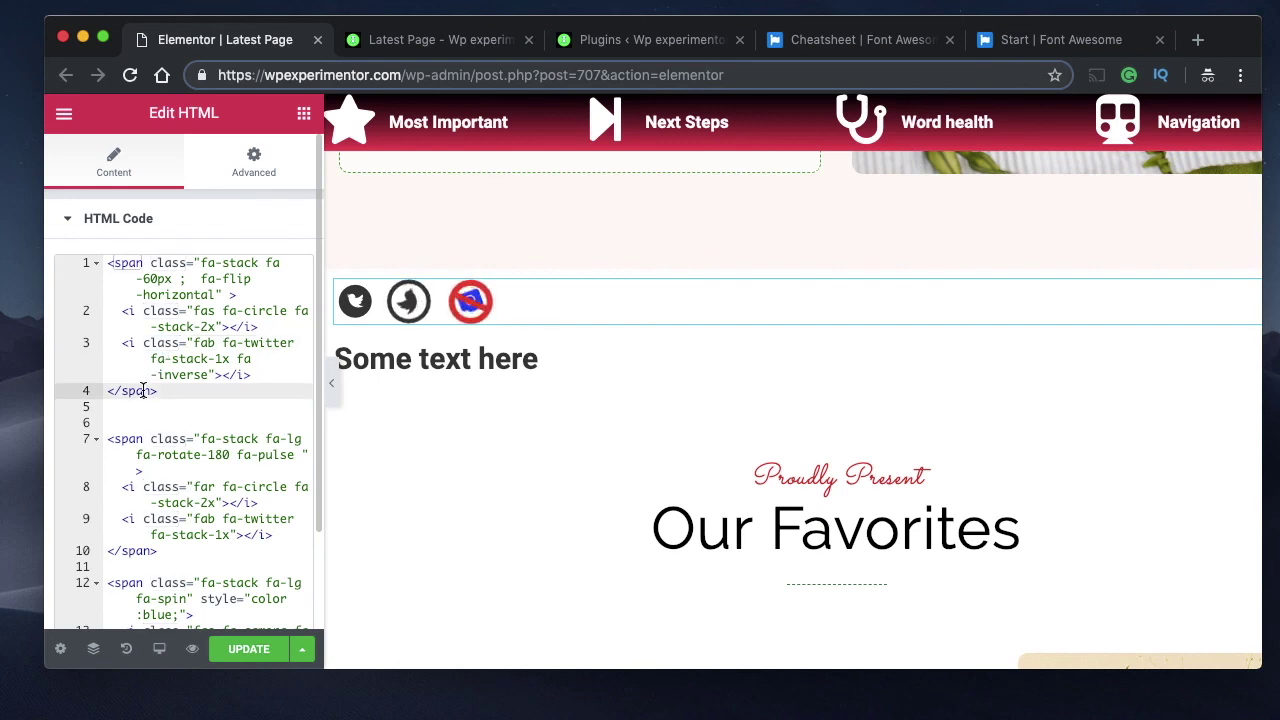